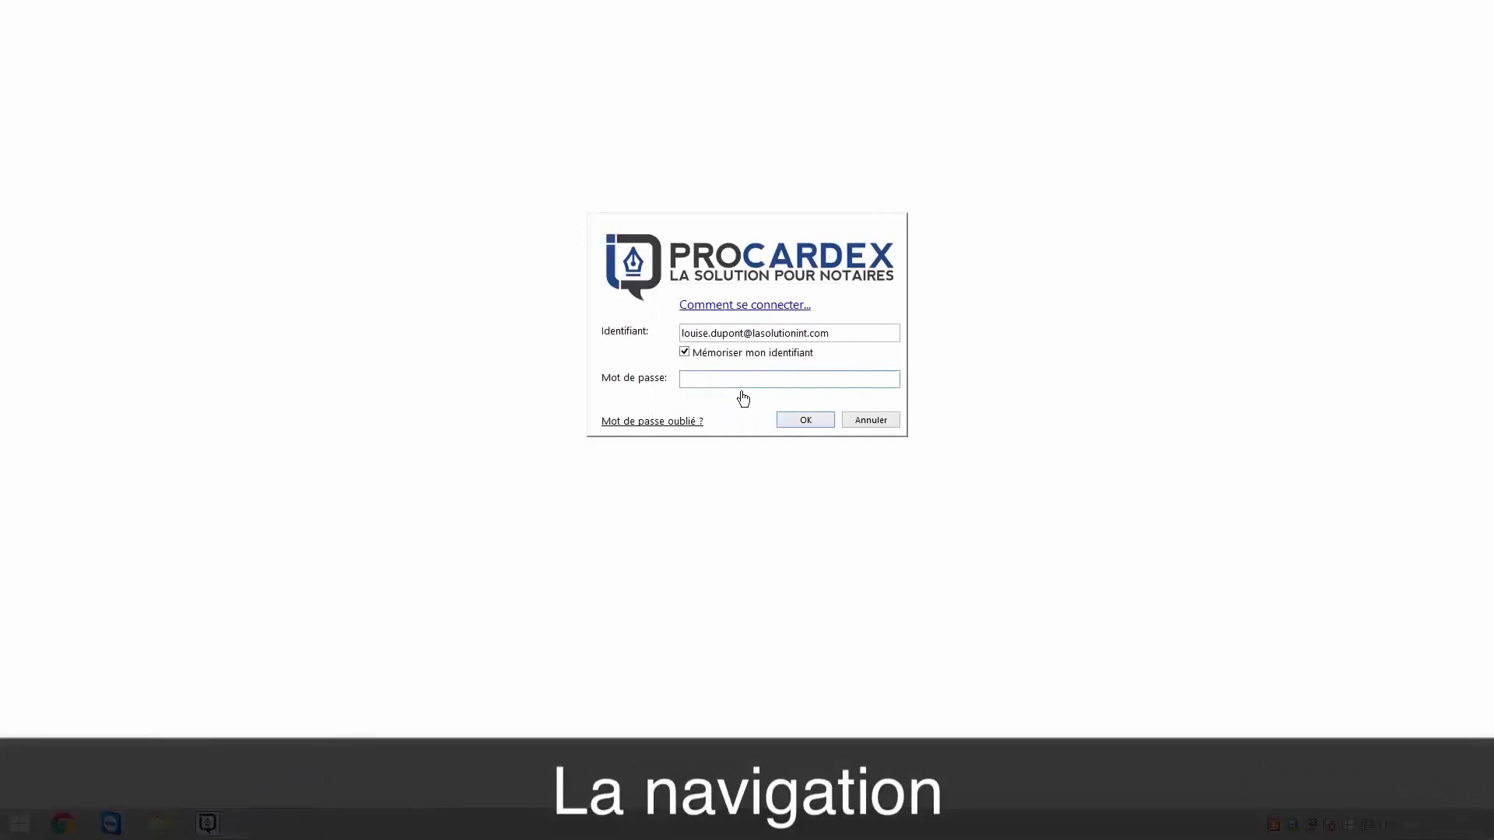
Log in to ProCardex by entering the account password for the saved identifier.
text(•••••••••)
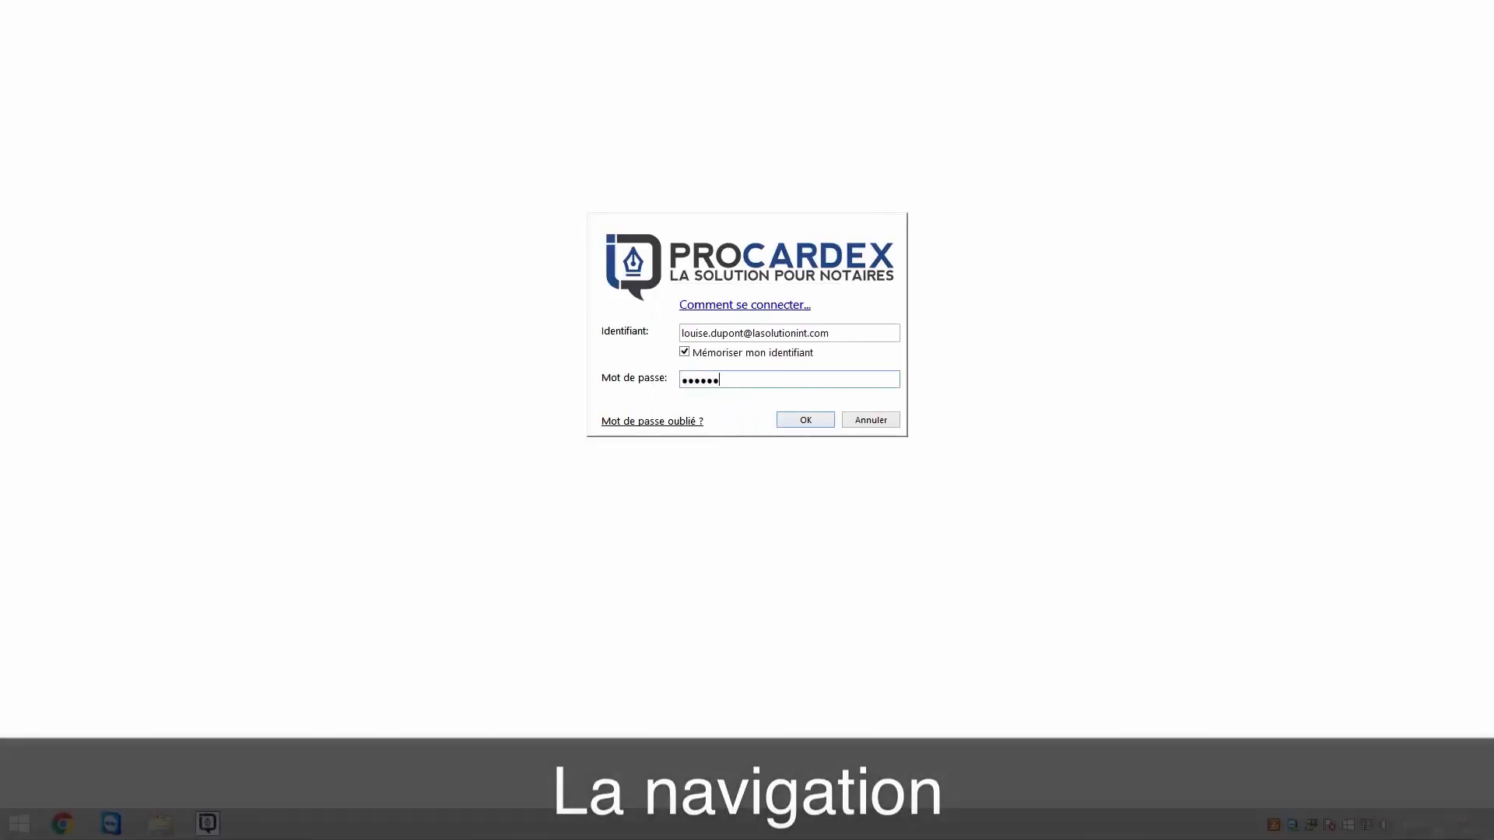
text(••)
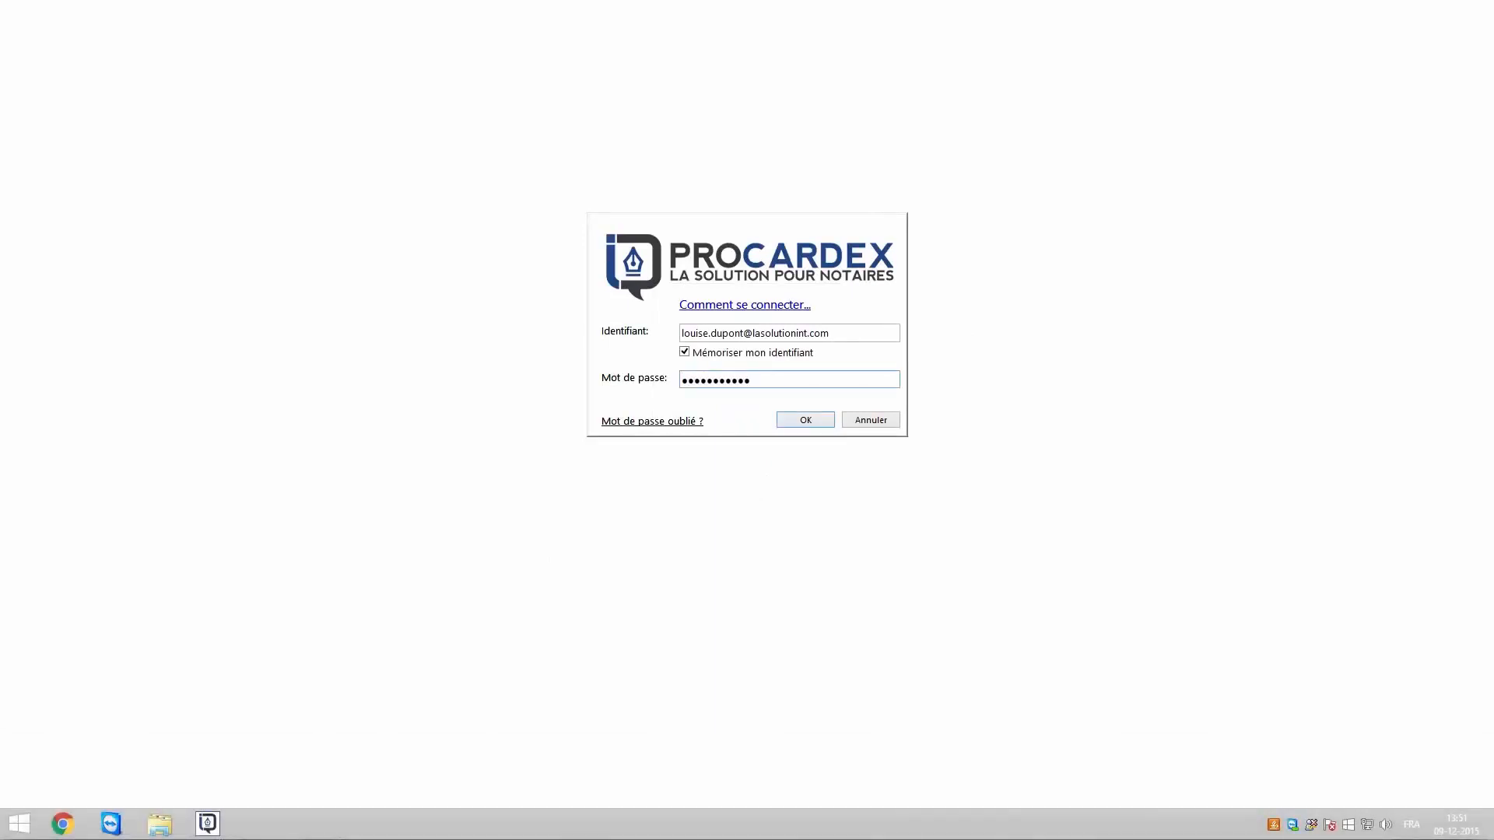
text(•)
click(803, 420)
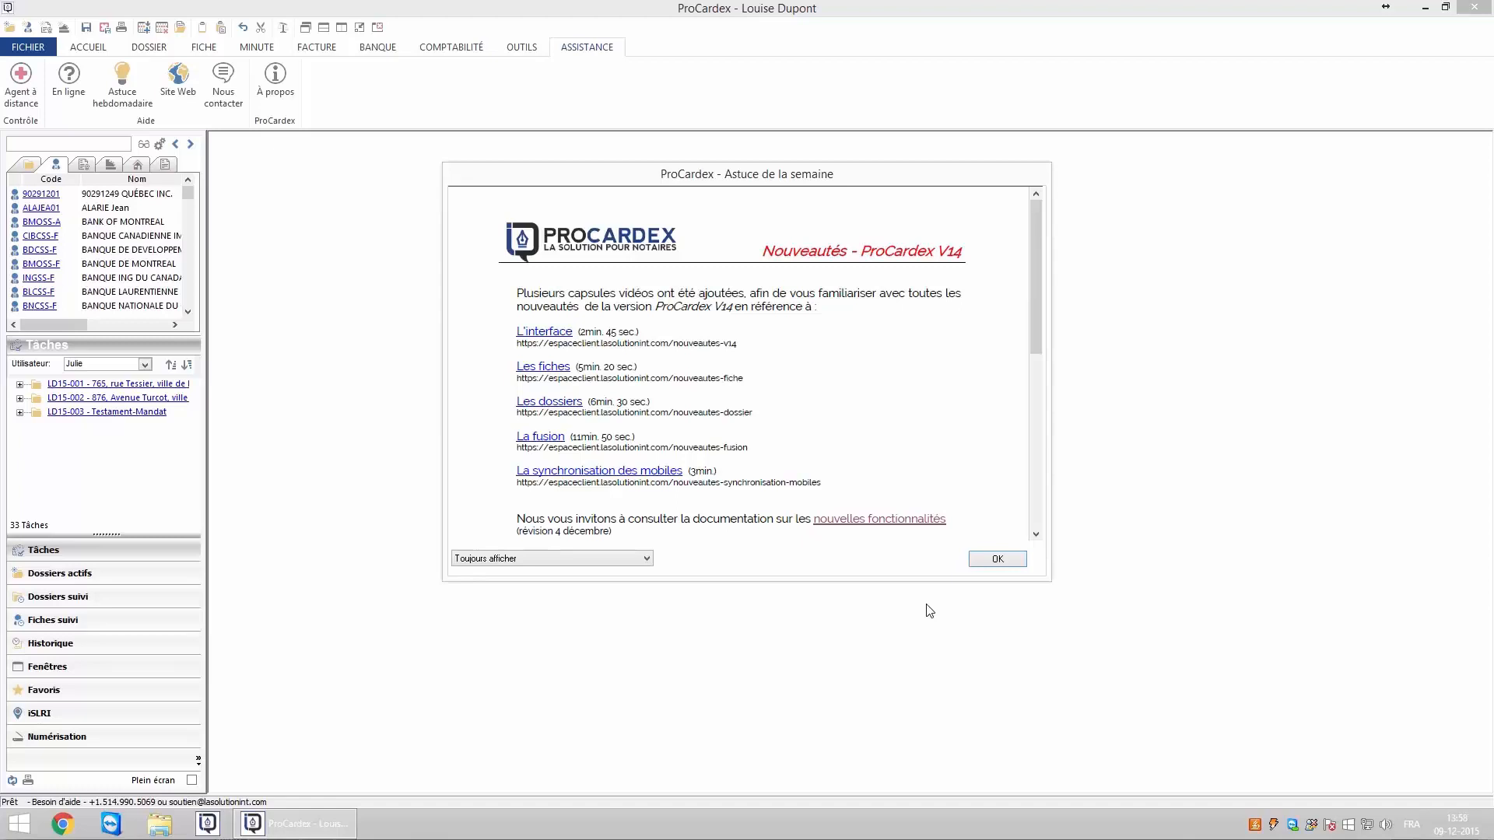
Dismiss the weekly tip, then tour the ribbon from Accueil through Dossier, Fiche, Minute, Facturation and Banque to Comptabilité.
key(Return)
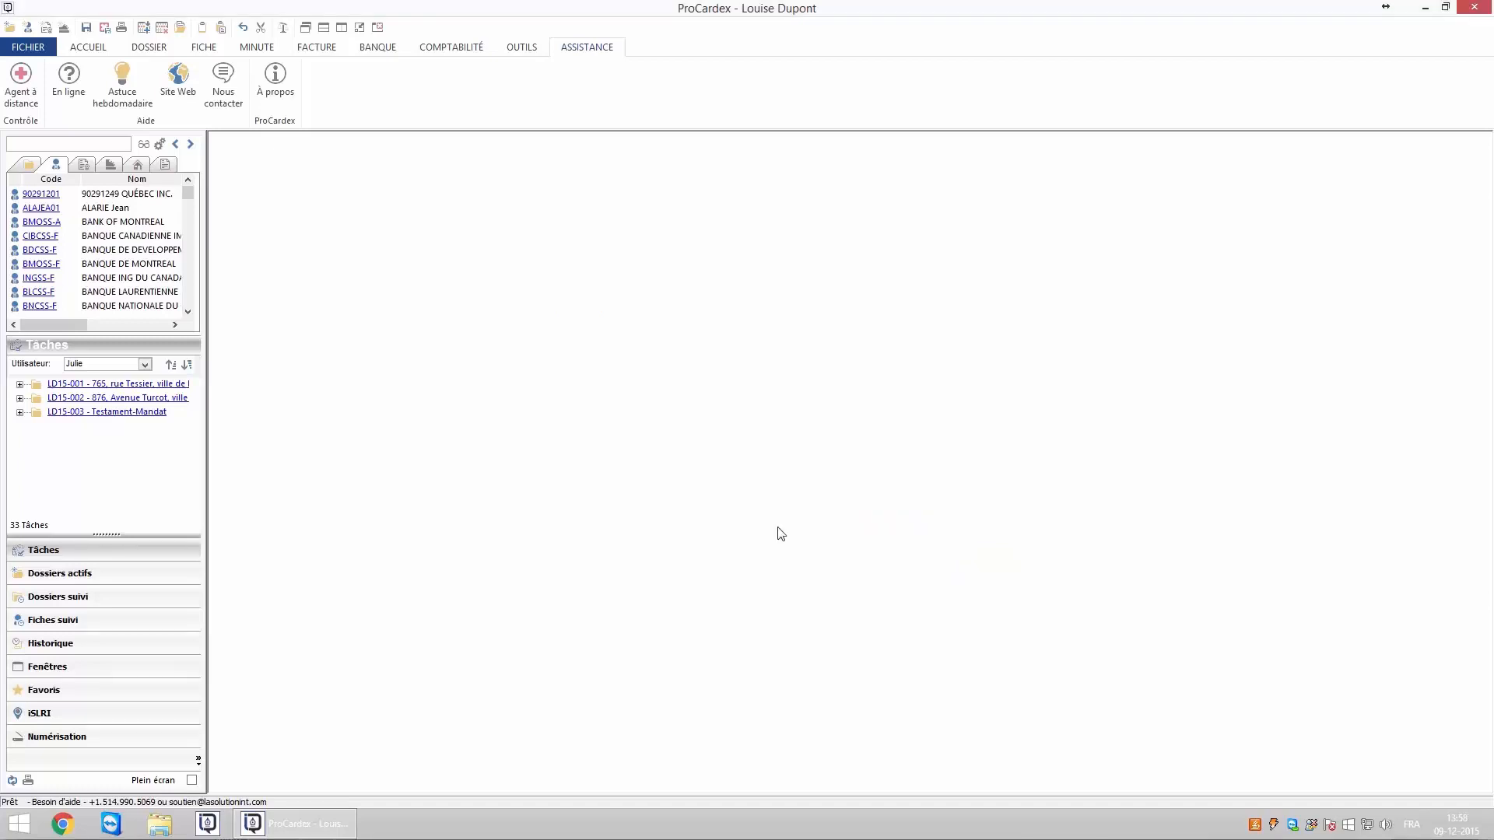
click(91, 52)
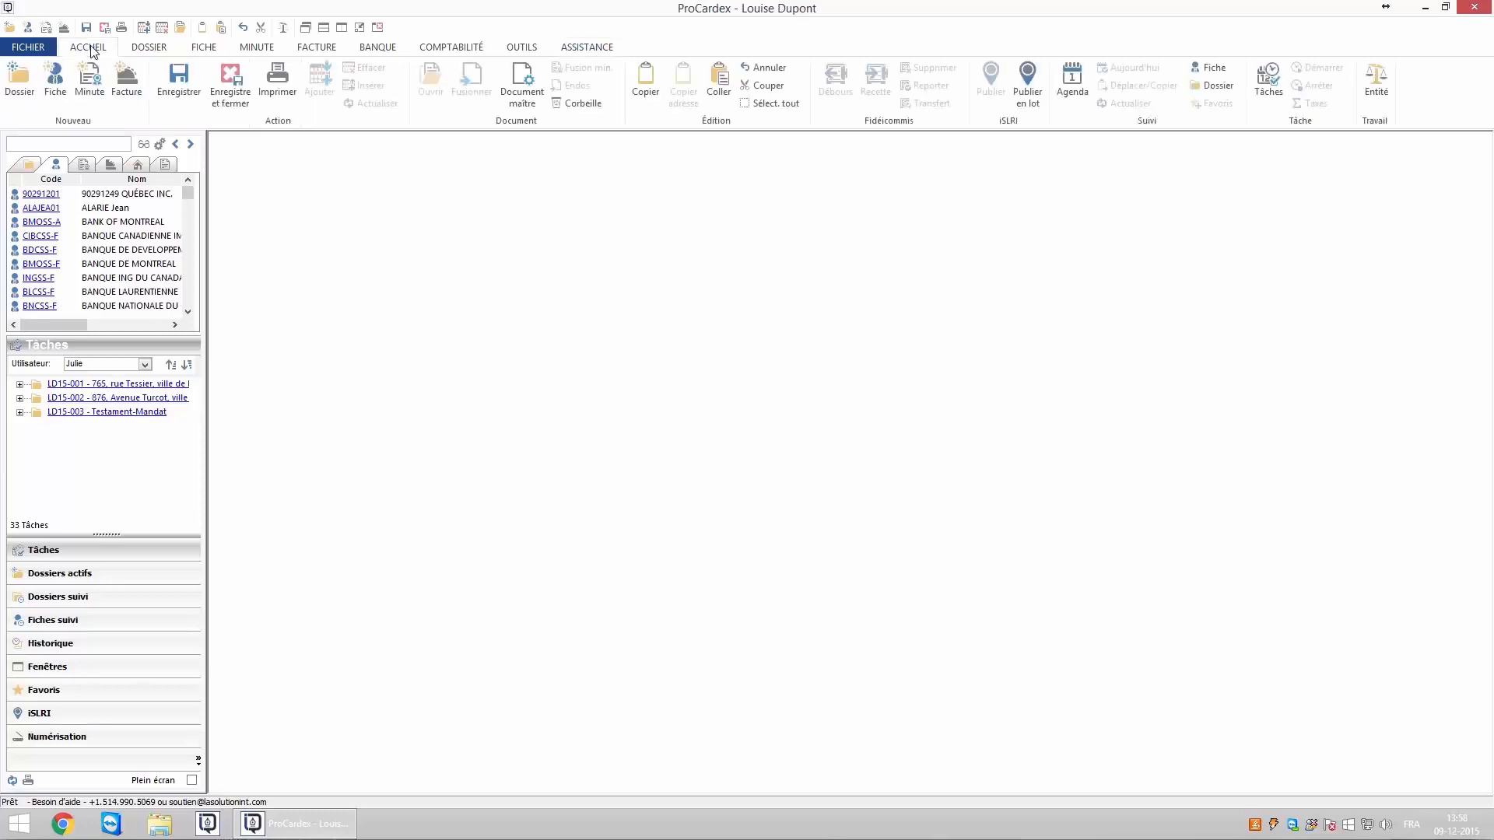
click(151, 52)
click(205, 50)
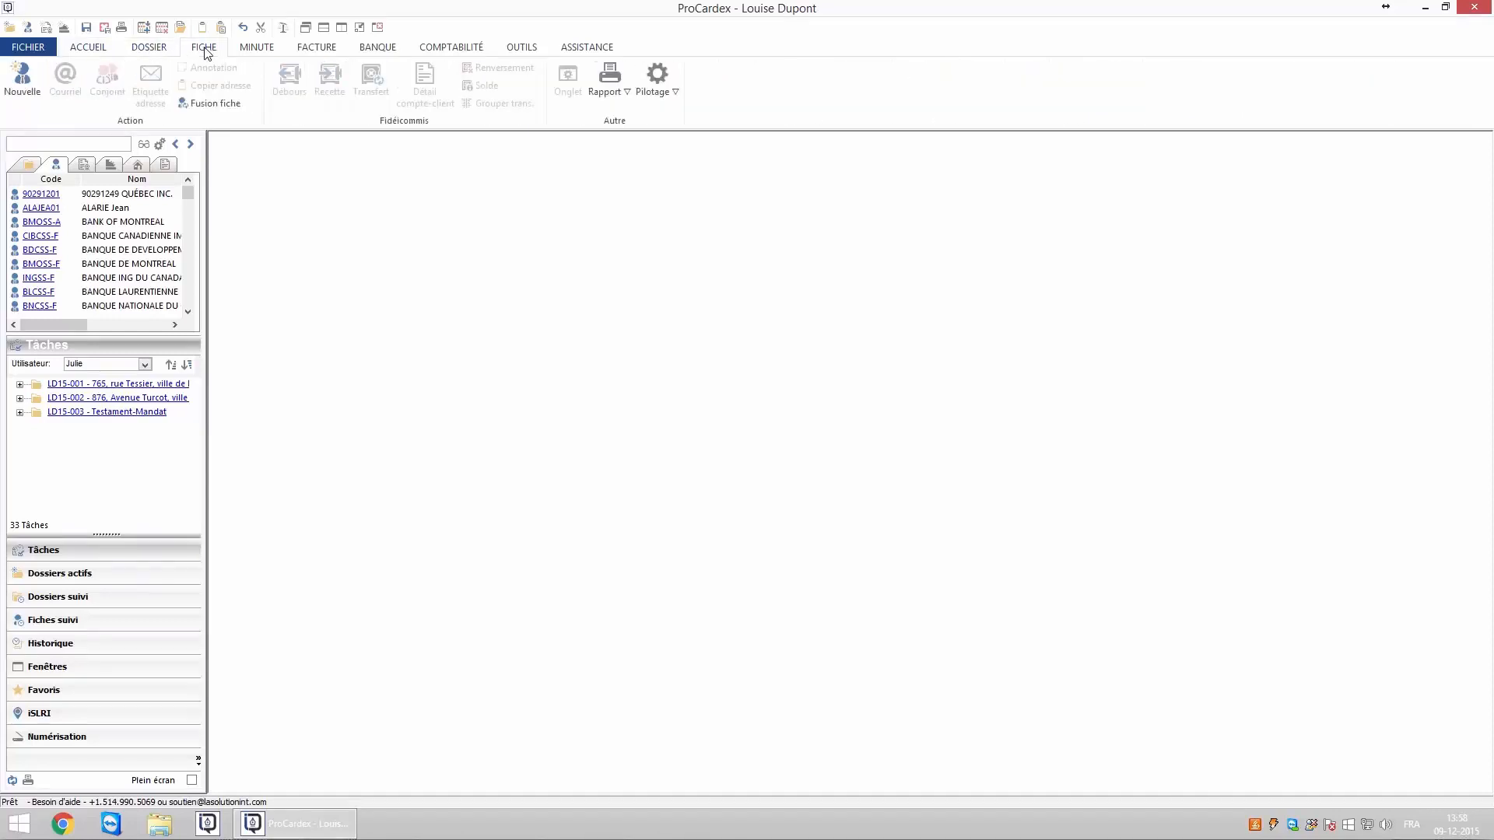
click(257, 51)
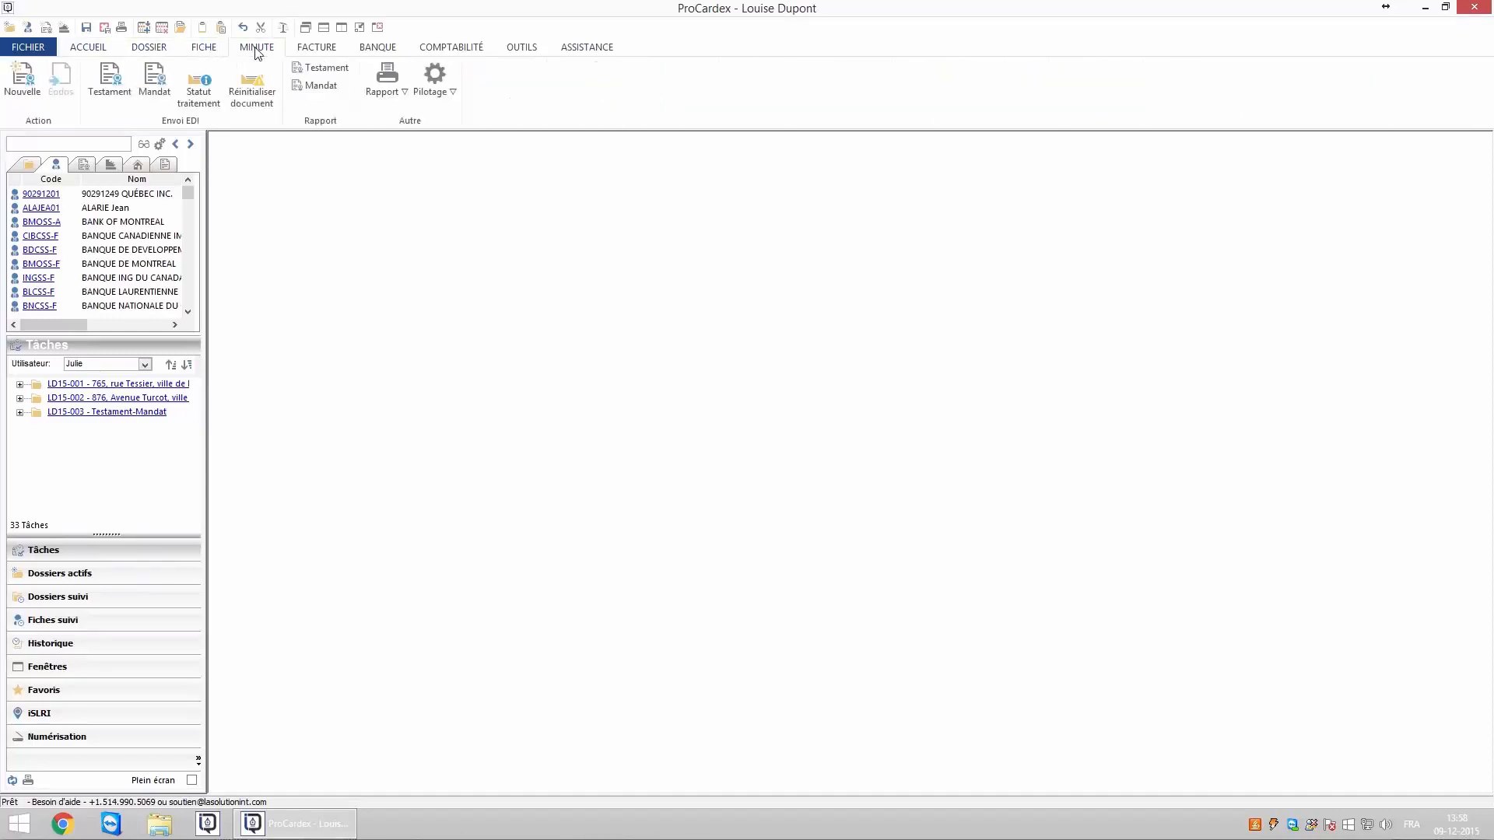
click(317, 52)
click(390, 56)
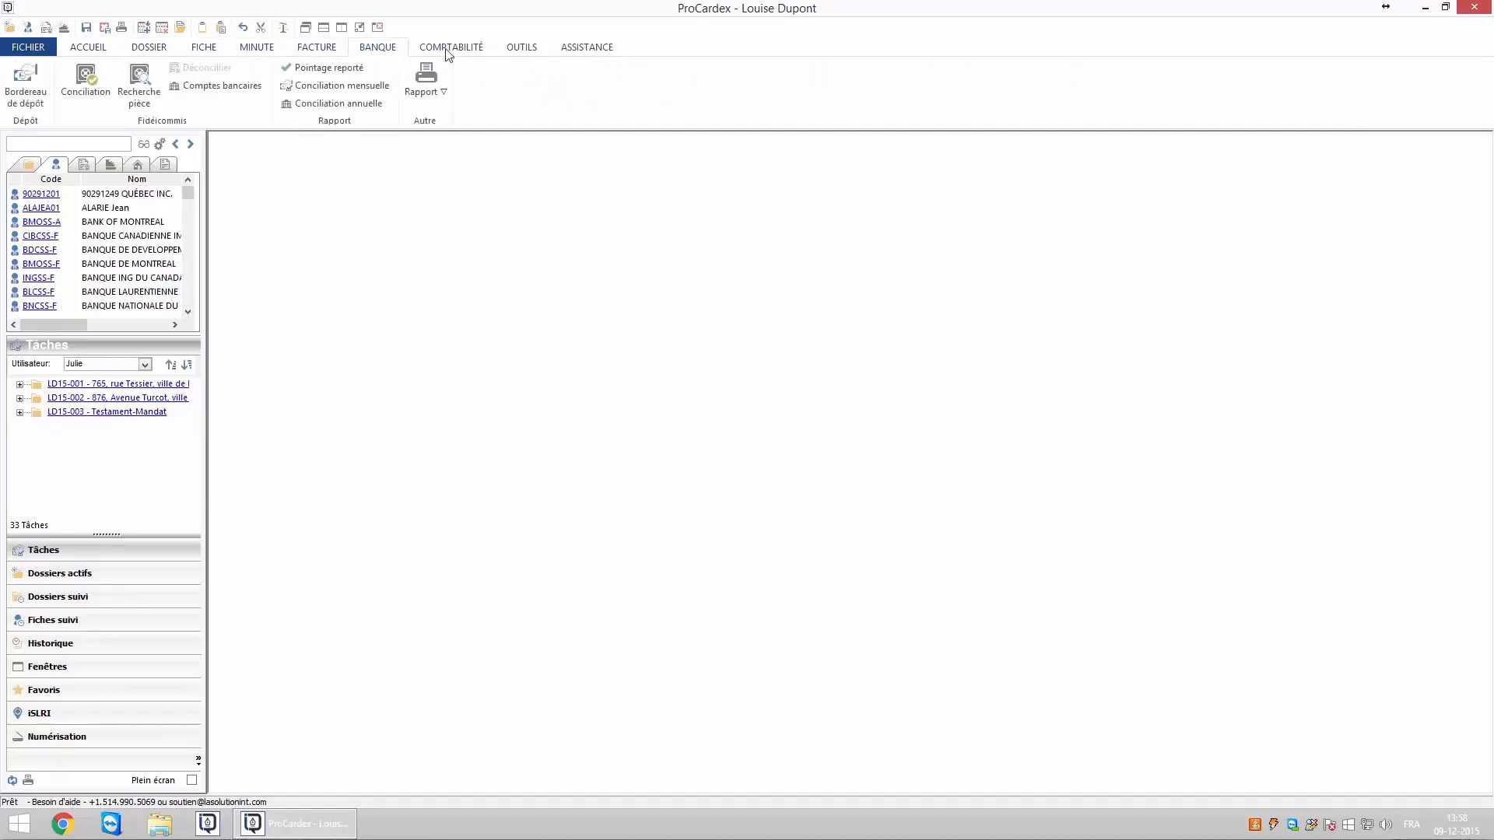
click(451, 53)
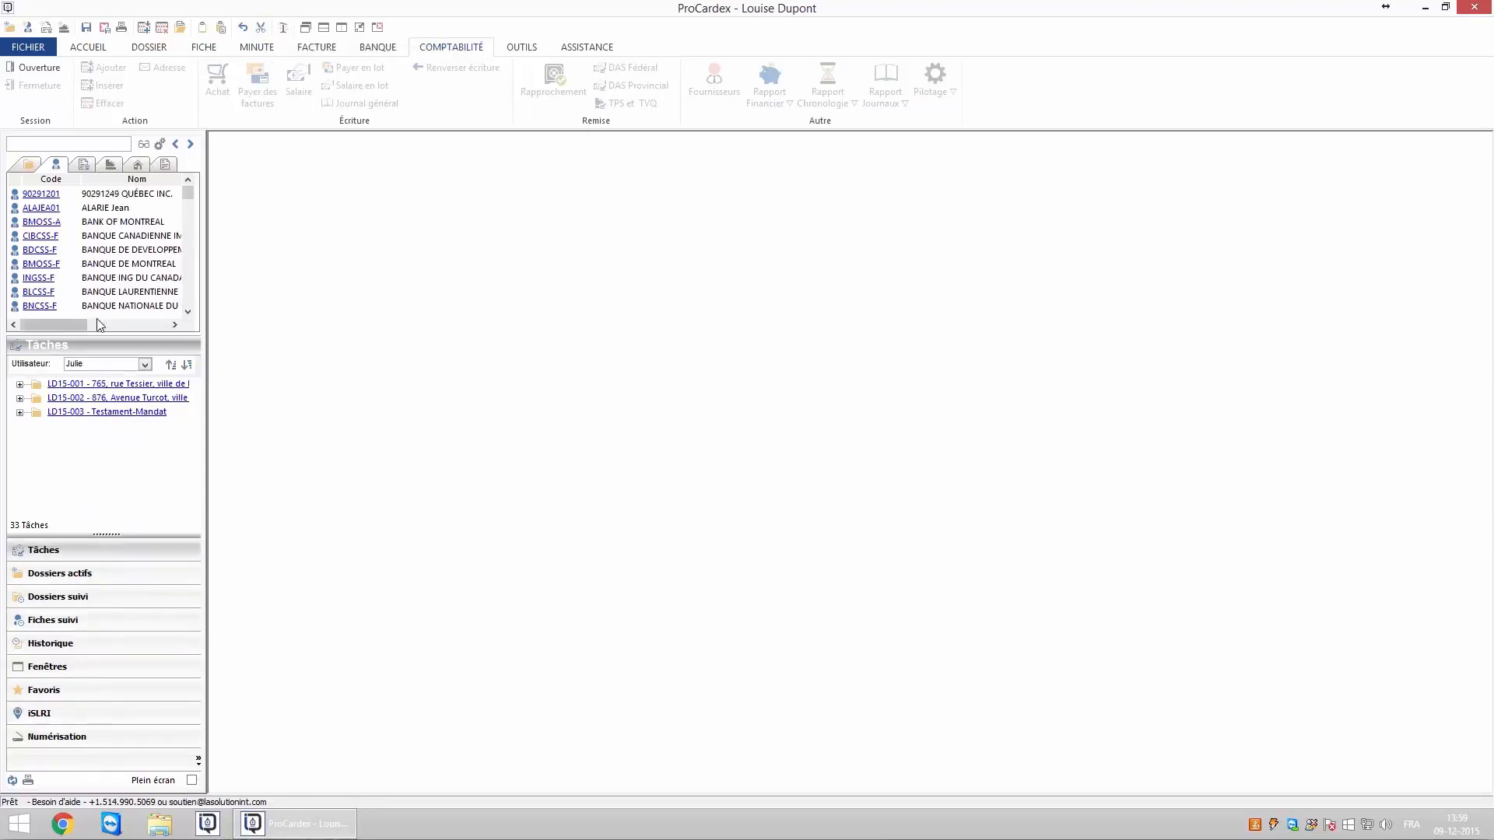
Cycle the quick list through dossiers, fiches, minutes, invoices and lots, ending on master documents.
click(30, 166)
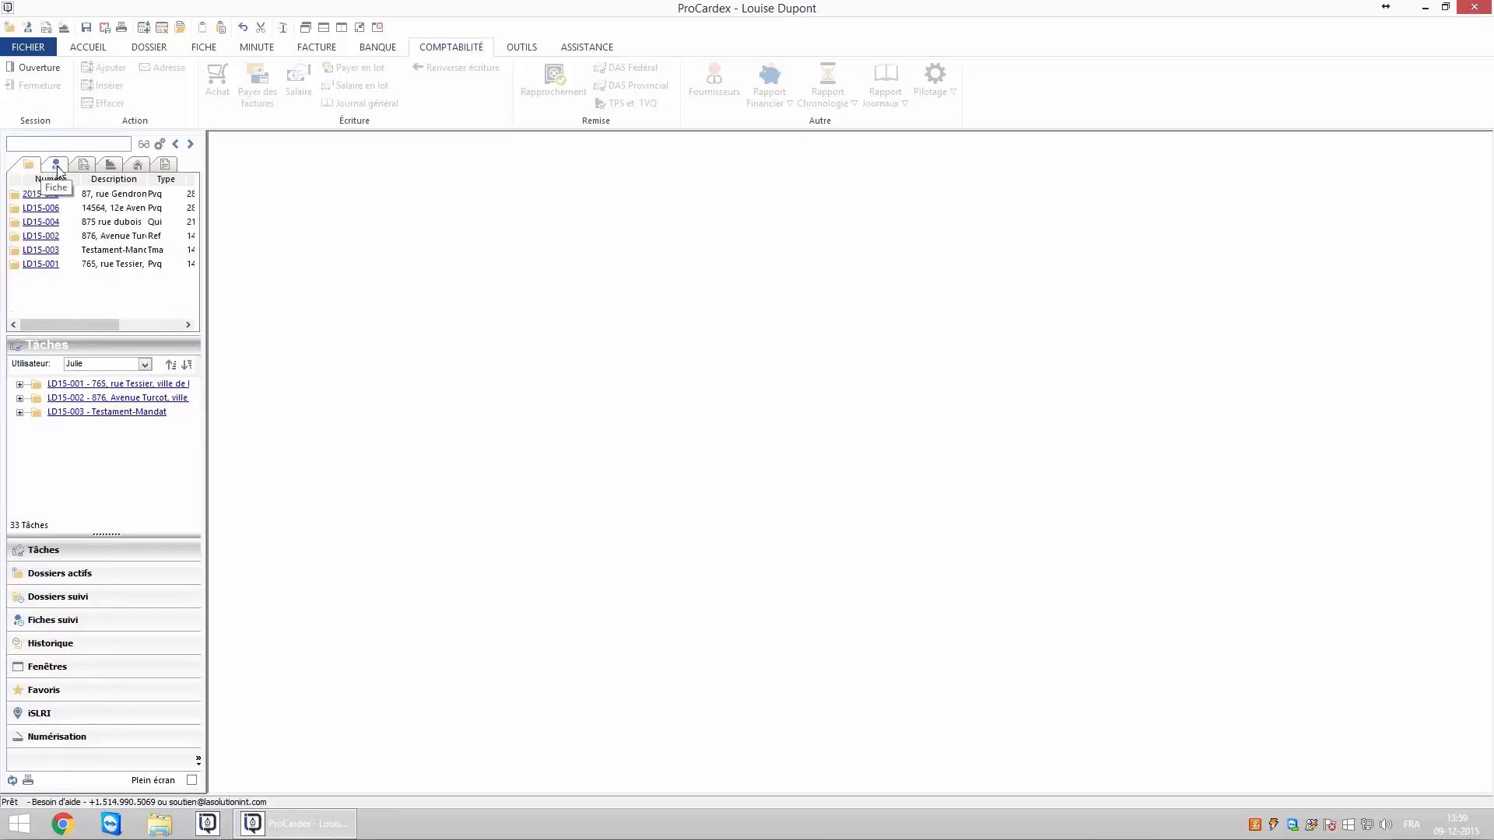
click(57, 166)
click(84, 166)
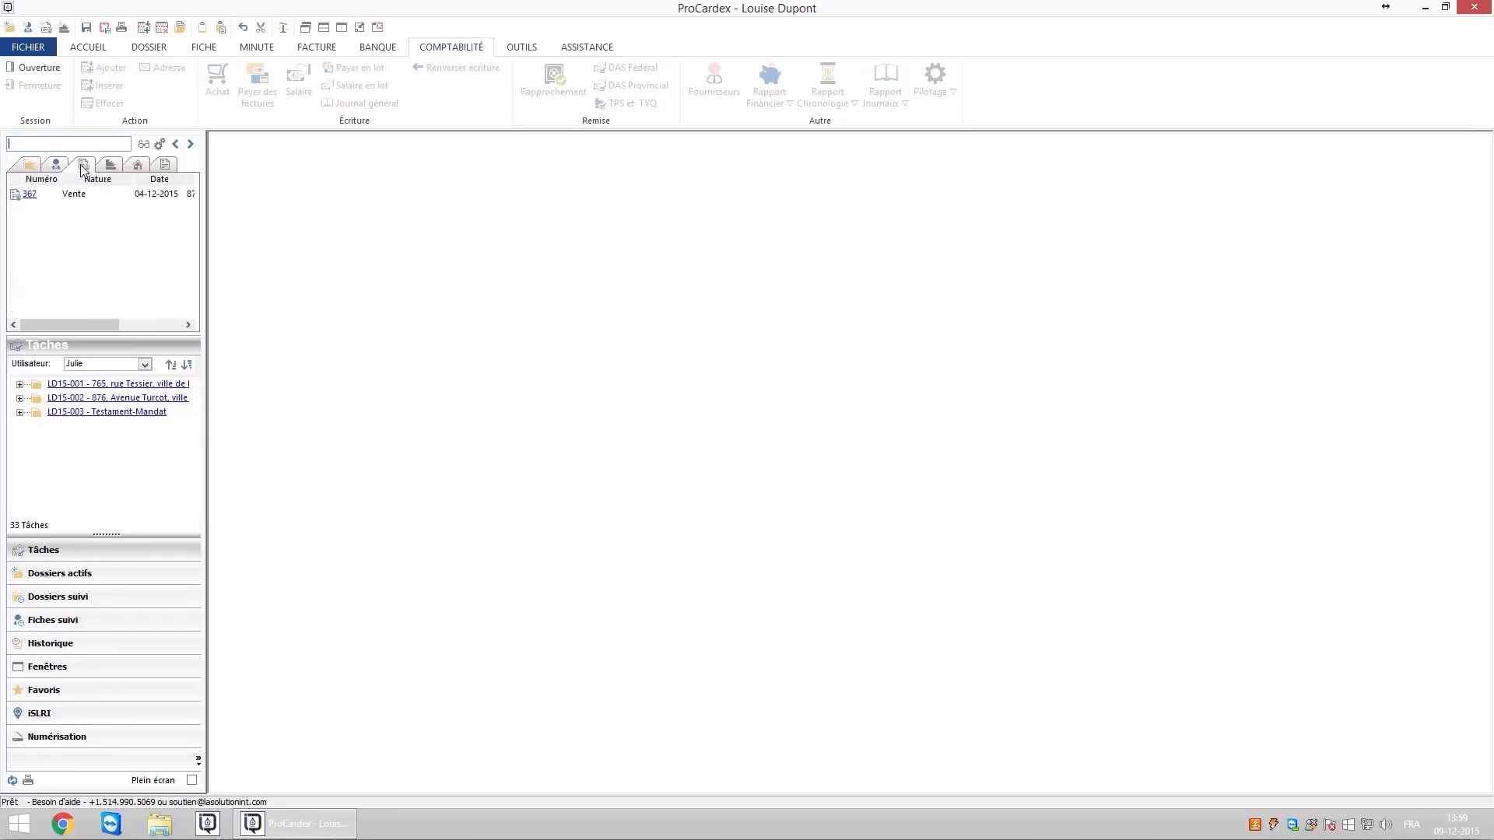
click(111, 166)
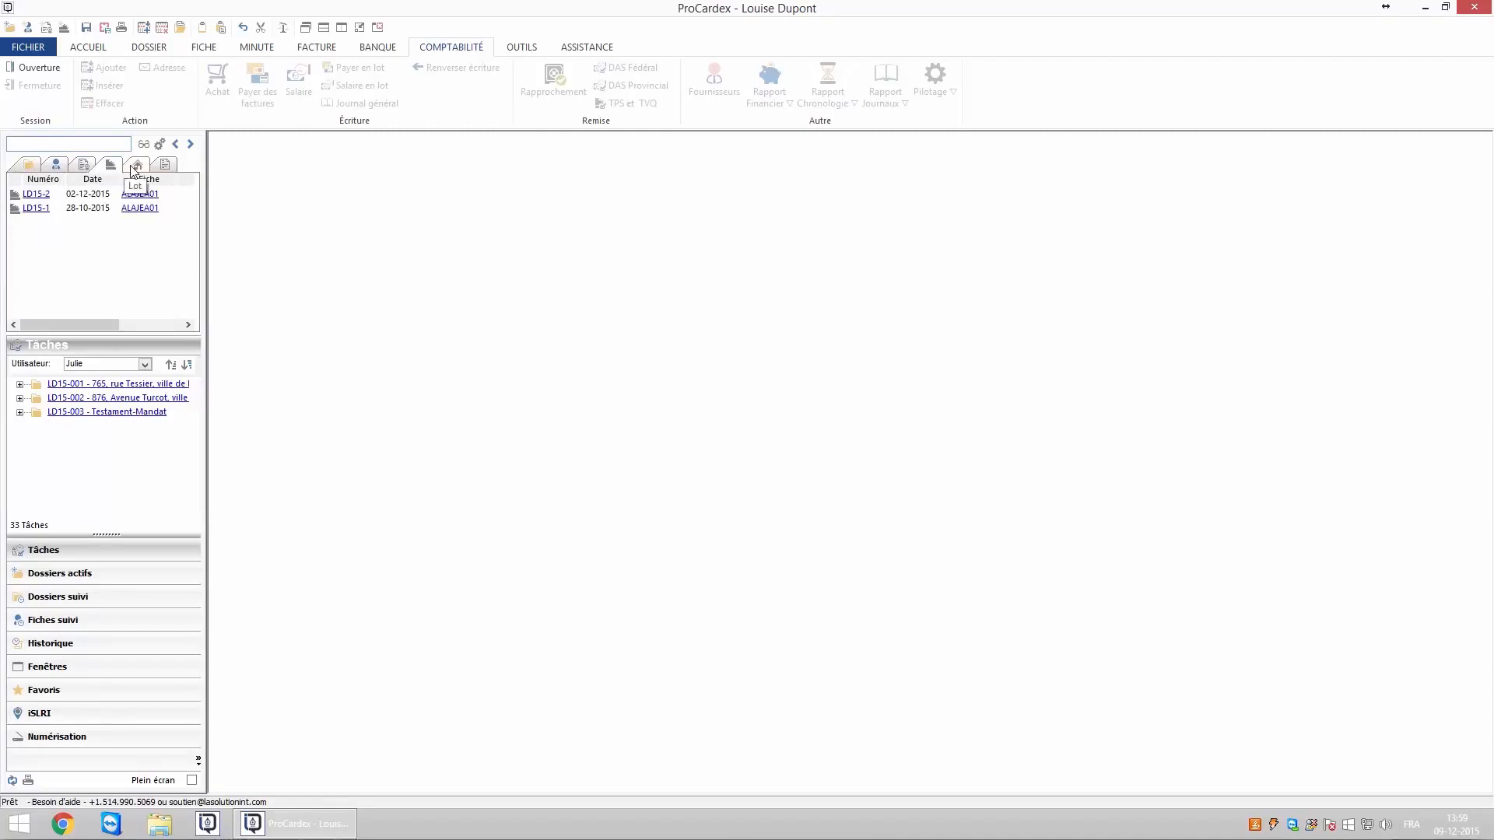
click(137, 165)
click(162, 167)
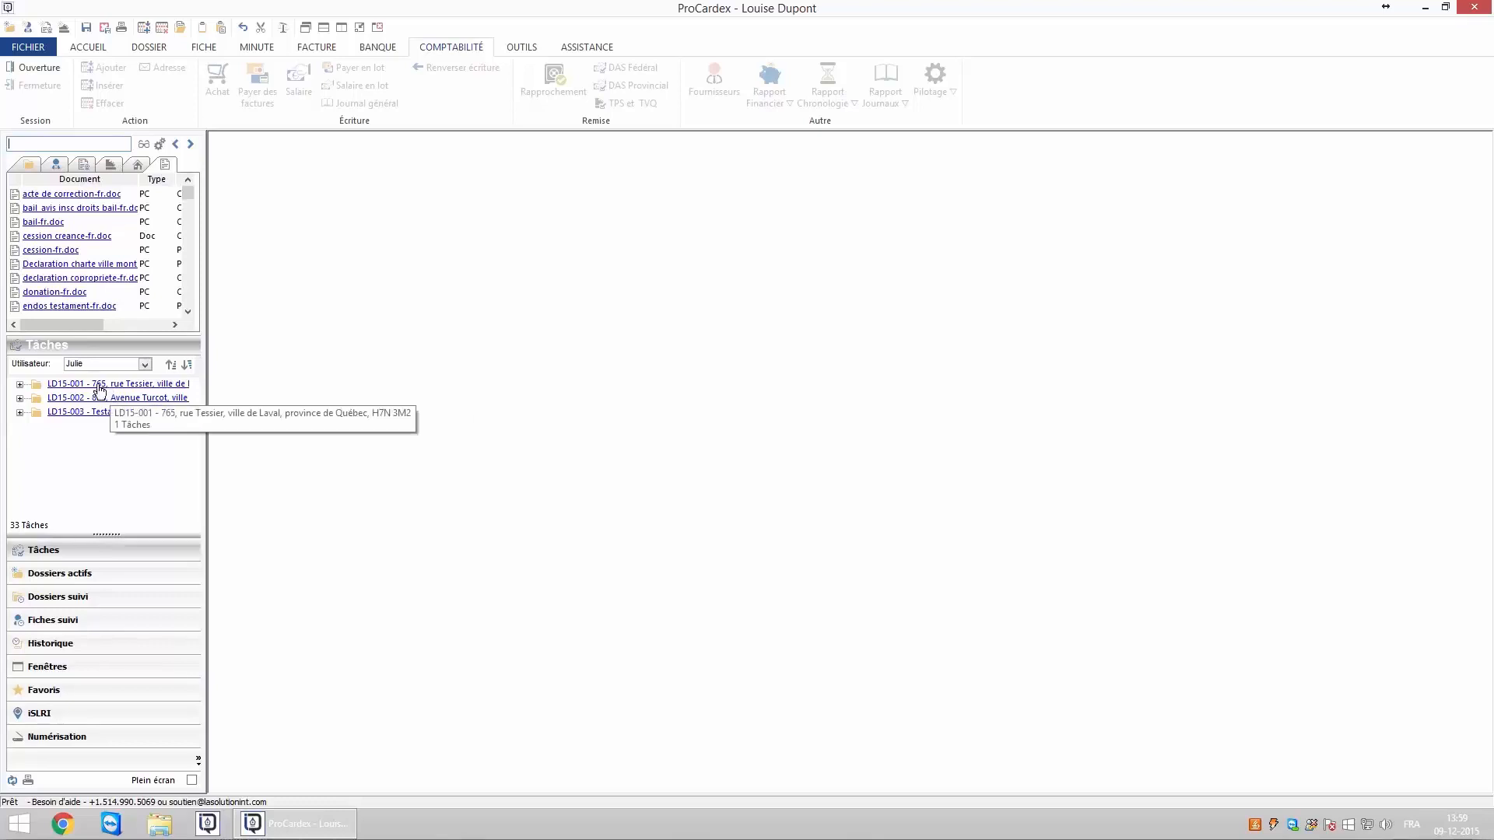
Peek at dossier LD15-001's task, filter tasks by one user then <Tous>, and show active dossiers.
click(19, 385)
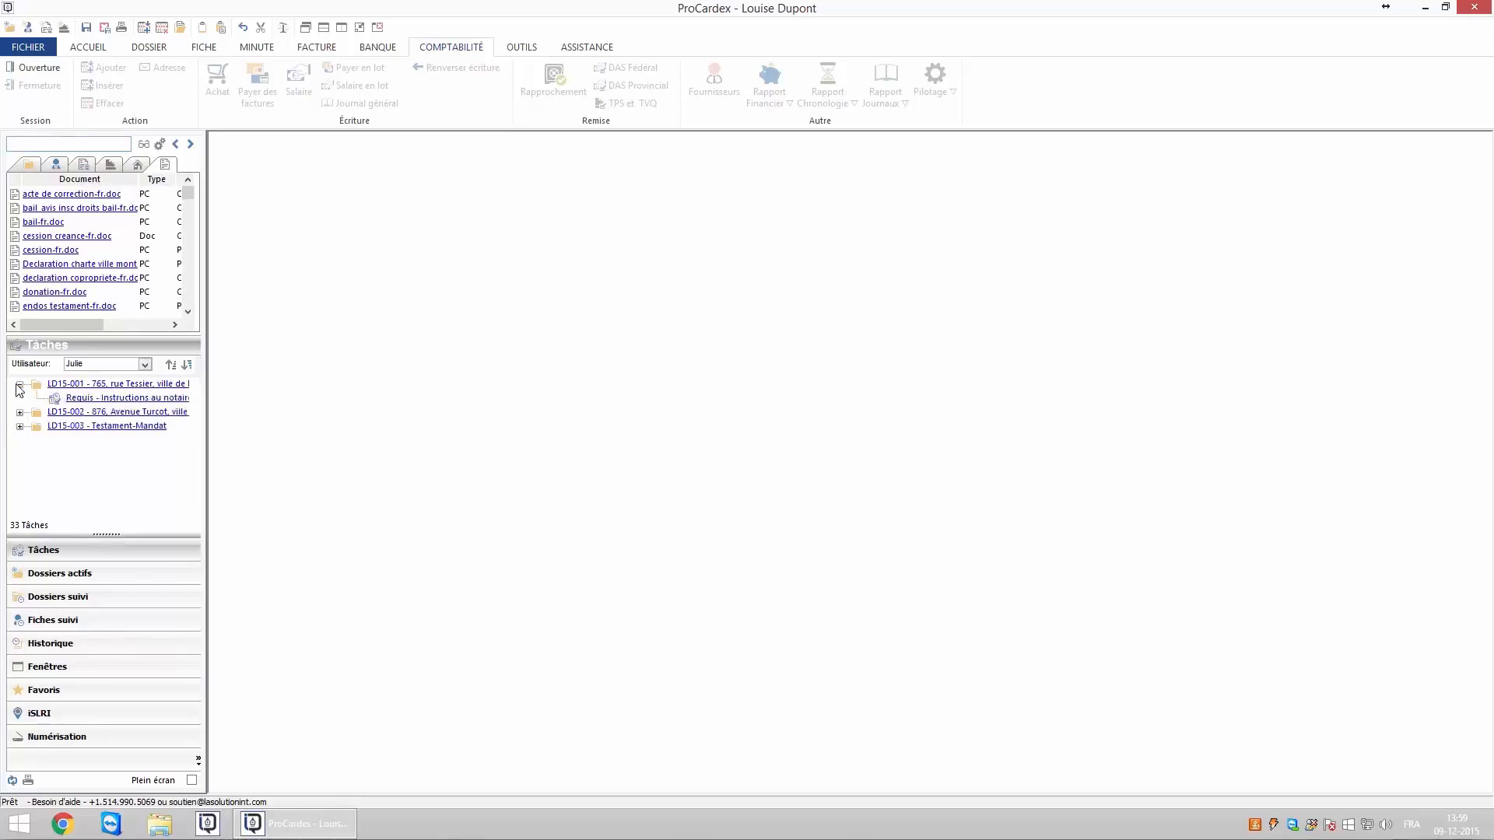
click(19, 385)
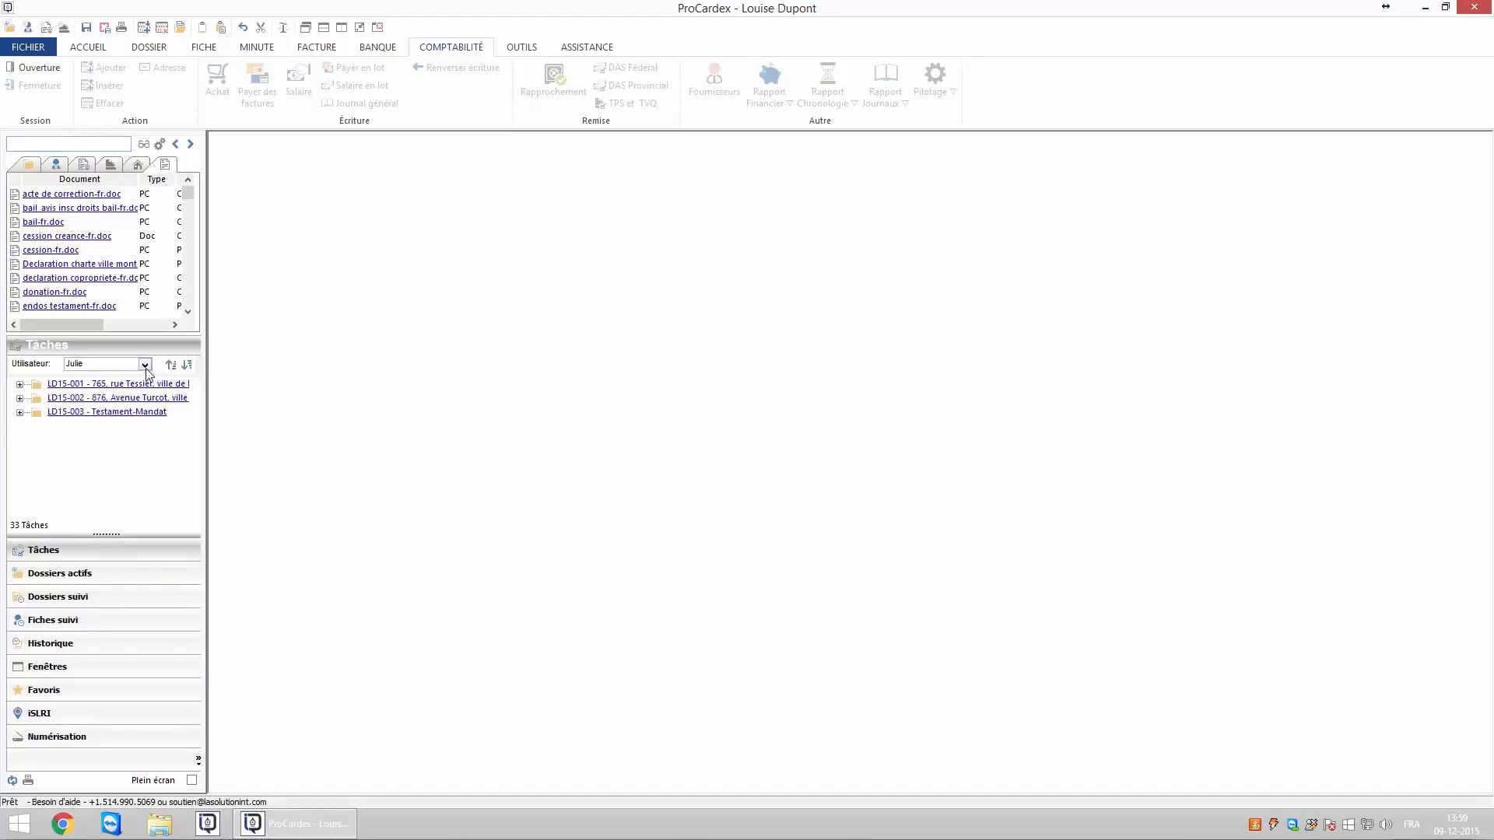
click(145, 369)
click(97, 405)
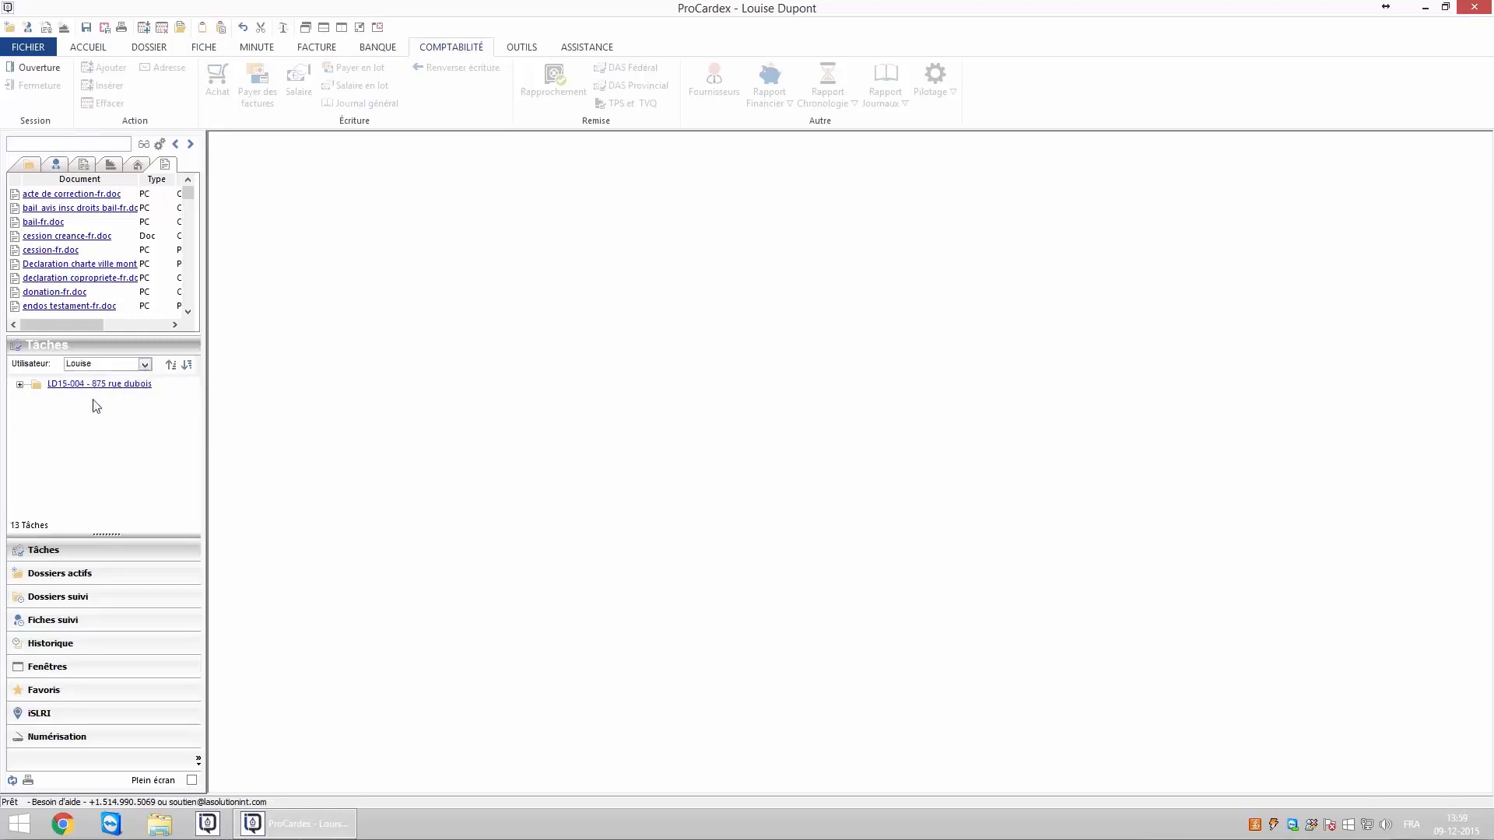
click(145, 365)
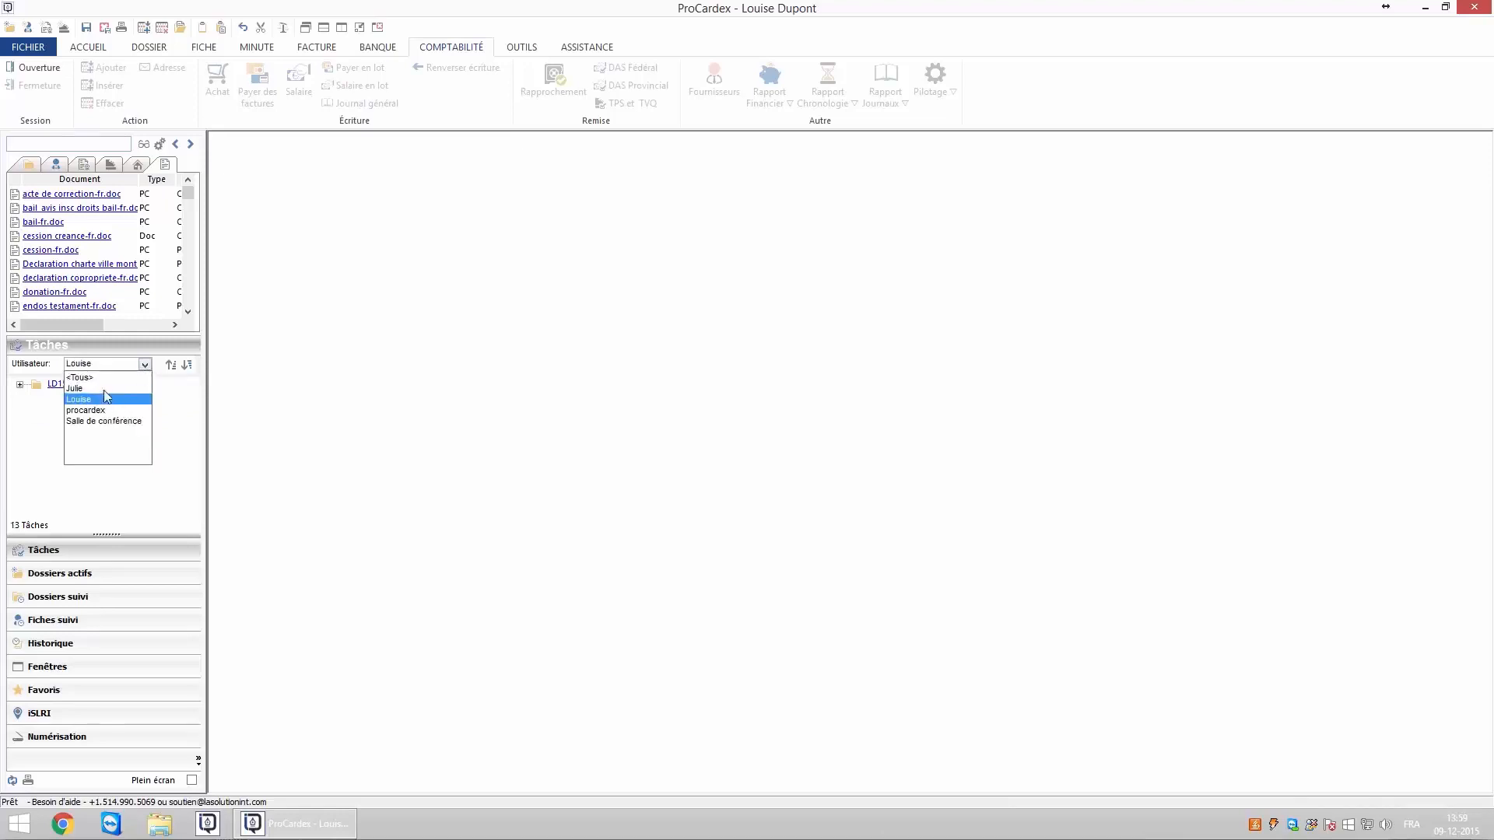
click(103, 376)
click(78, 573)
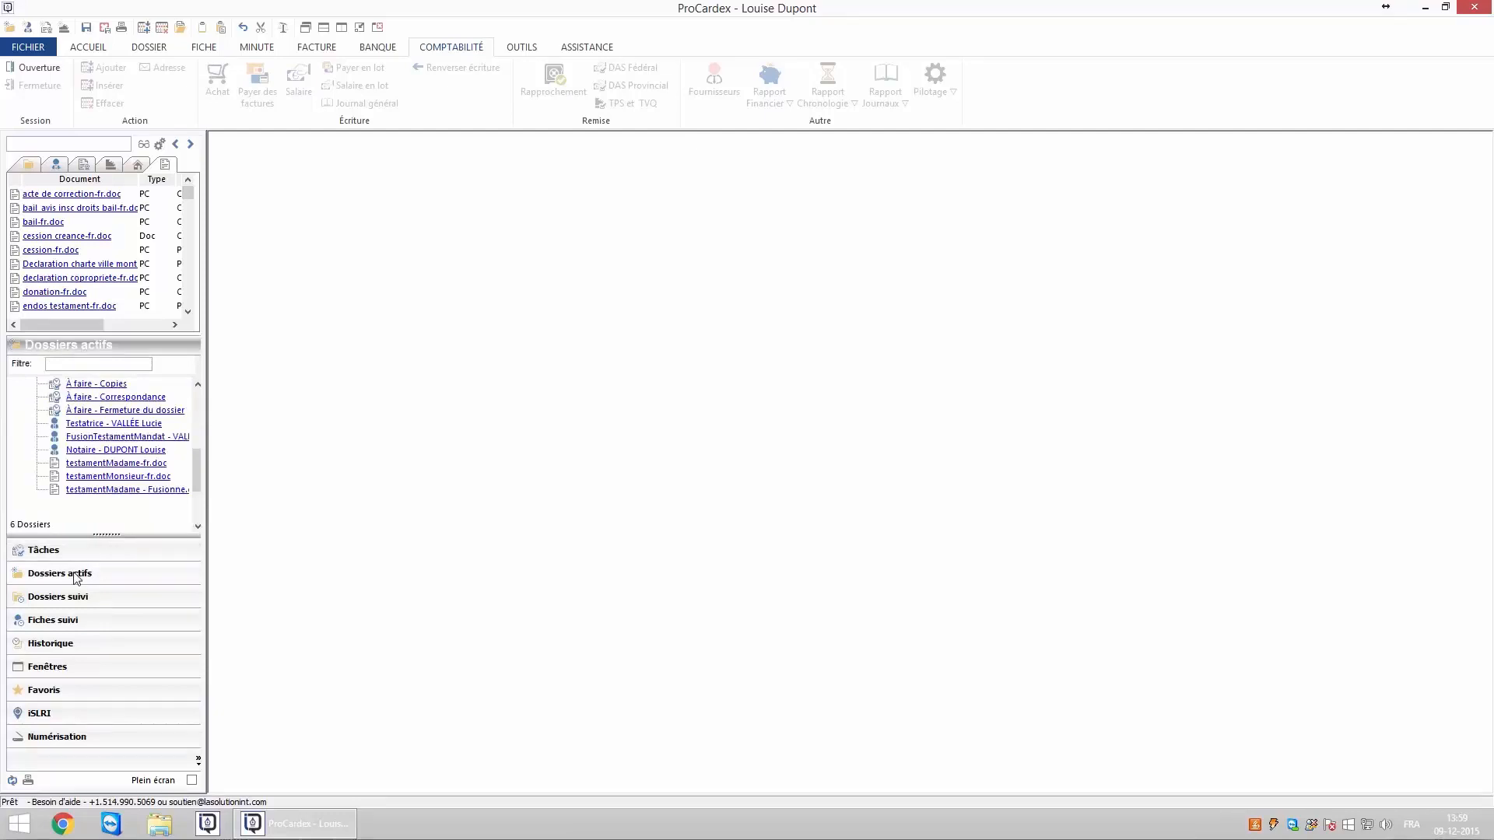
Switch the navigation pane through Dossiers suivi, Fiches suivi and Historique.
drag(197, 422, 194, 482)
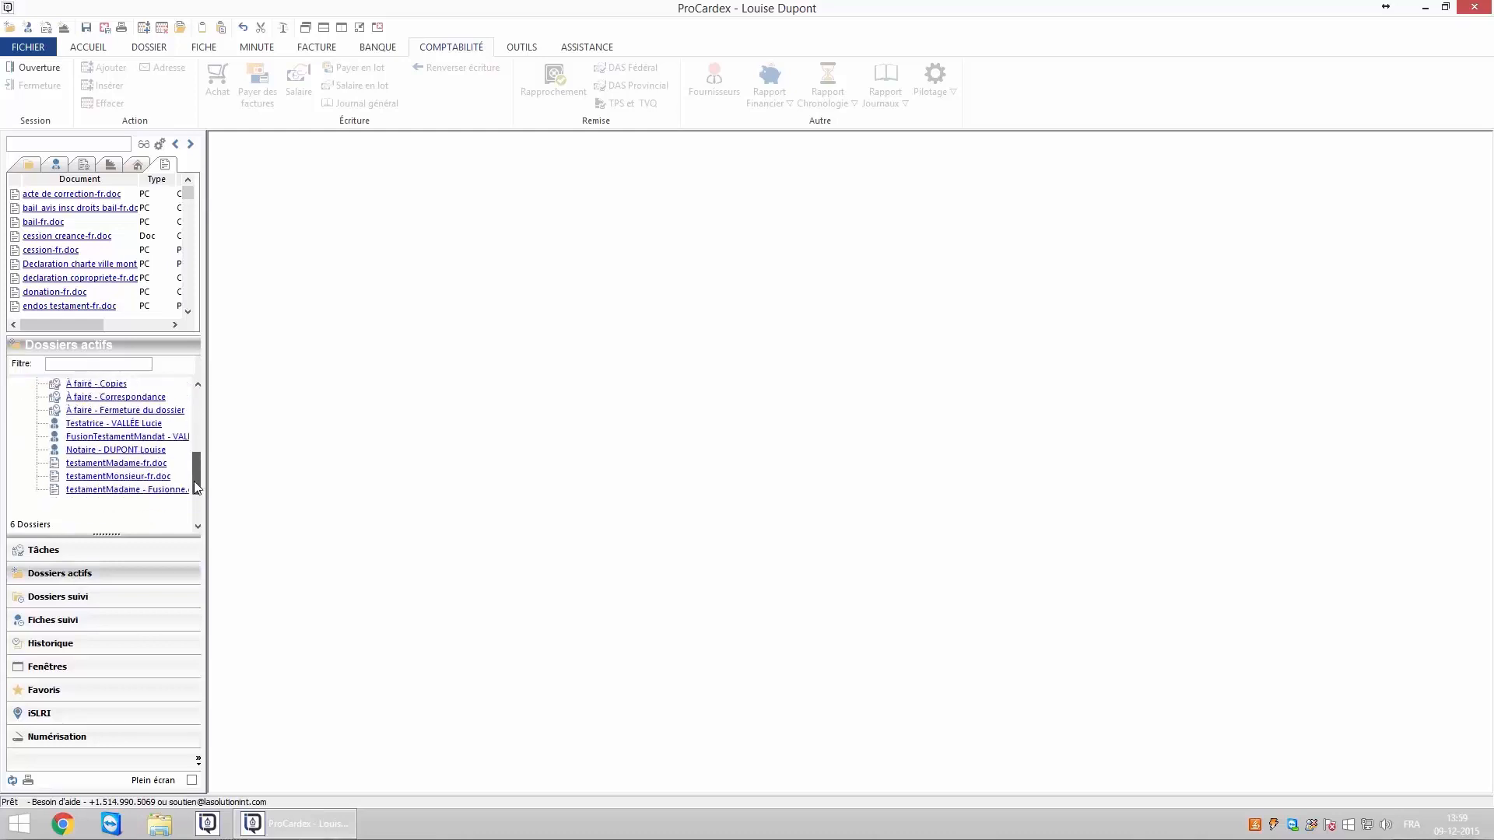
click(81, 597)
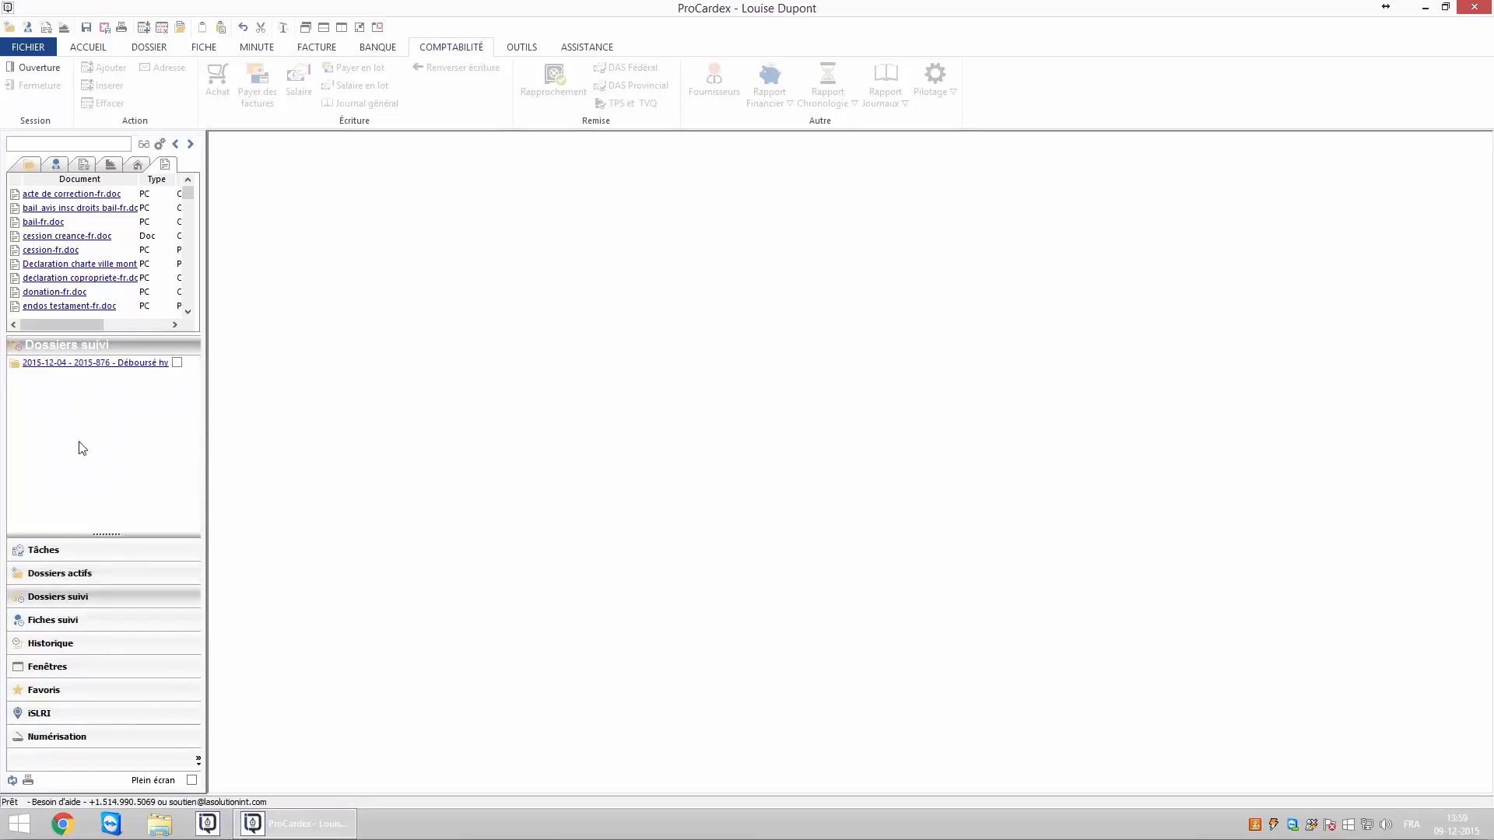
click(78, 620)
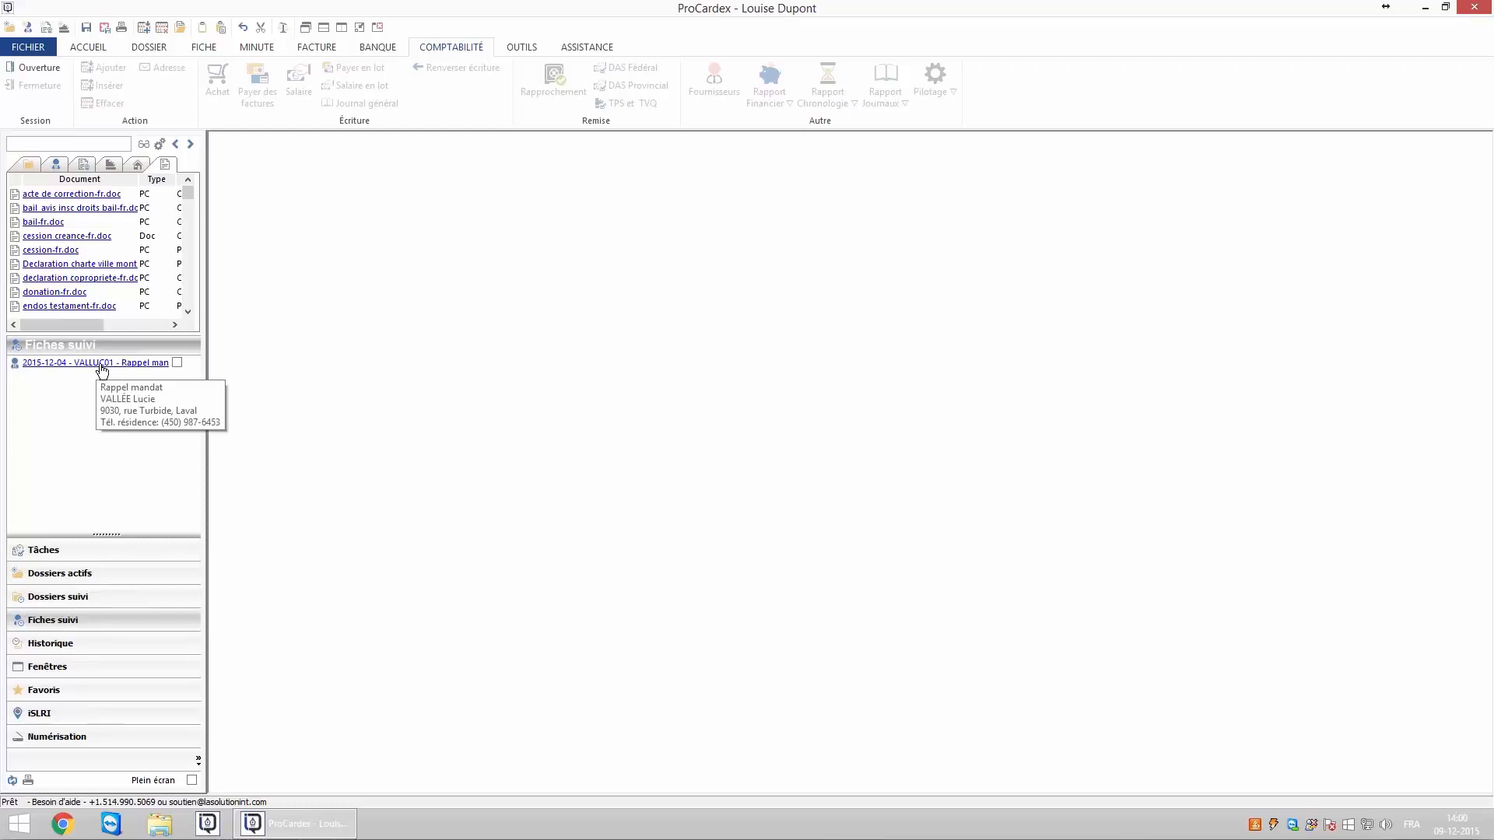
click(70, 645)
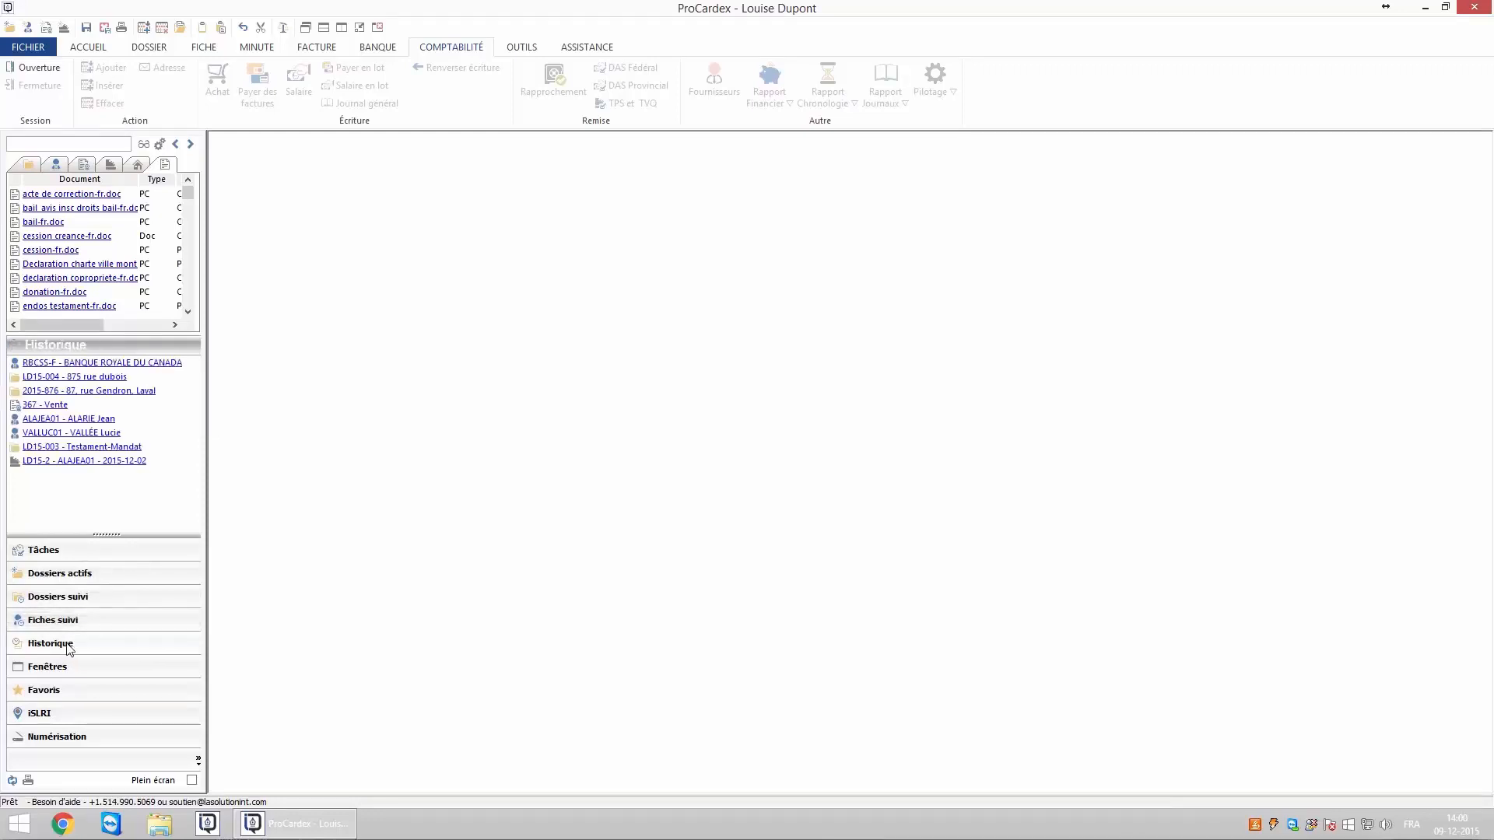
Open dossier LD15-003, the BANQUE ROYALE DU CANADA fiche and minute 367.
click(78, 449)
click(80, 366)
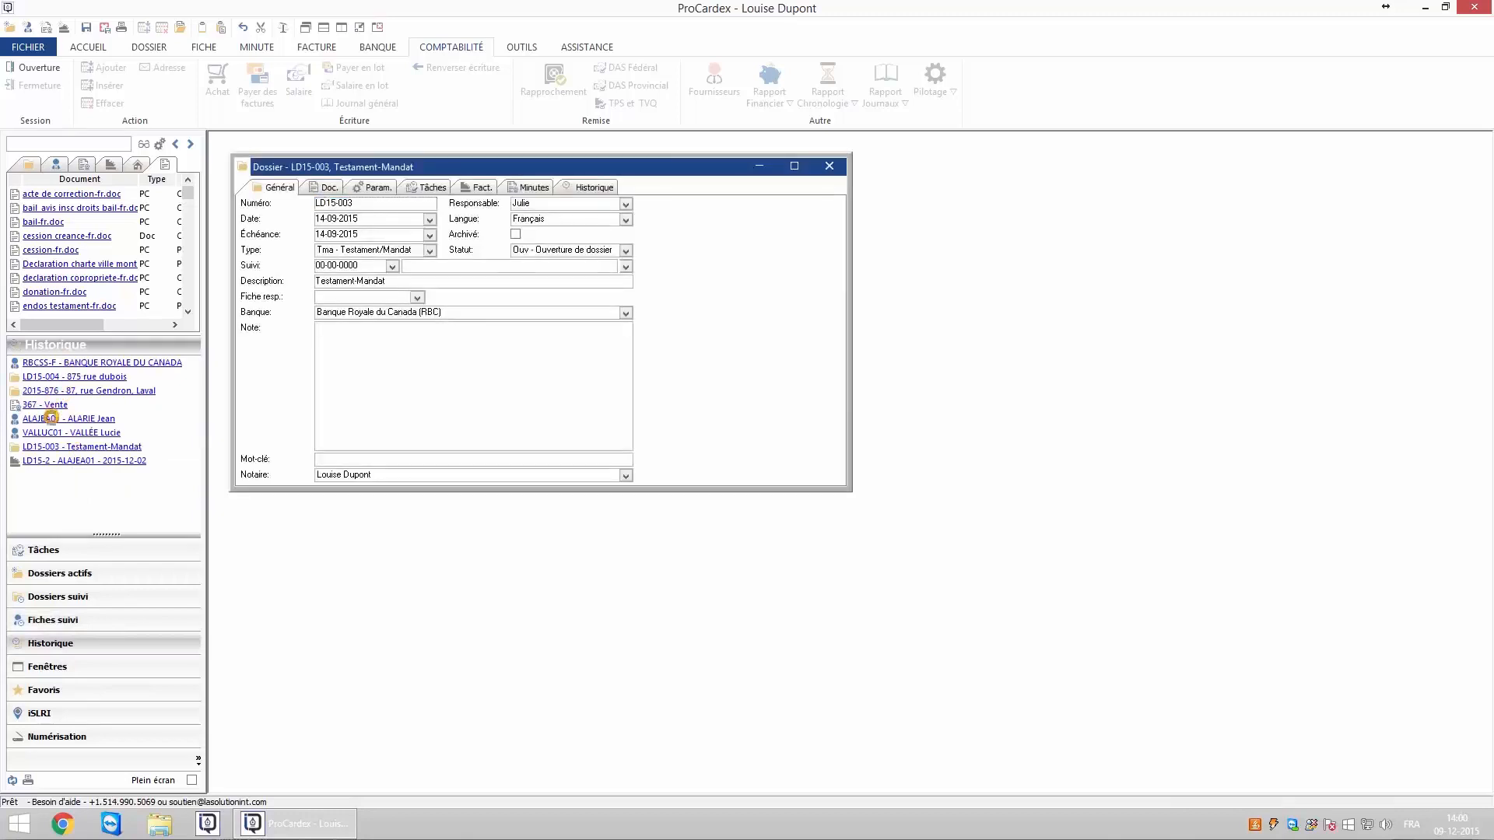
click(48, 406)
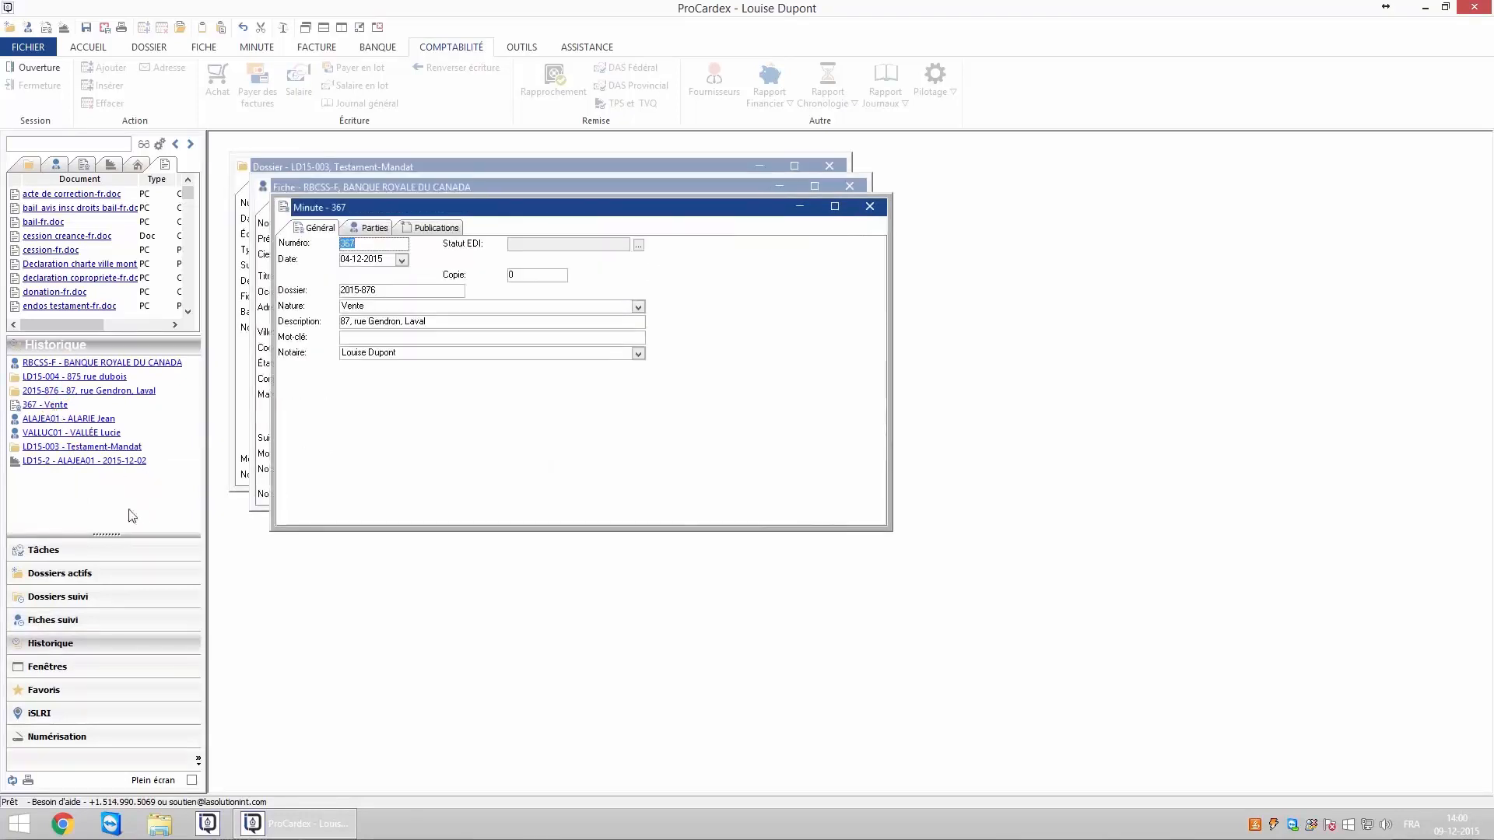
Check the open-windows and favourites lists, then close every open dossier, fiche and minute window.
click(66, 668)
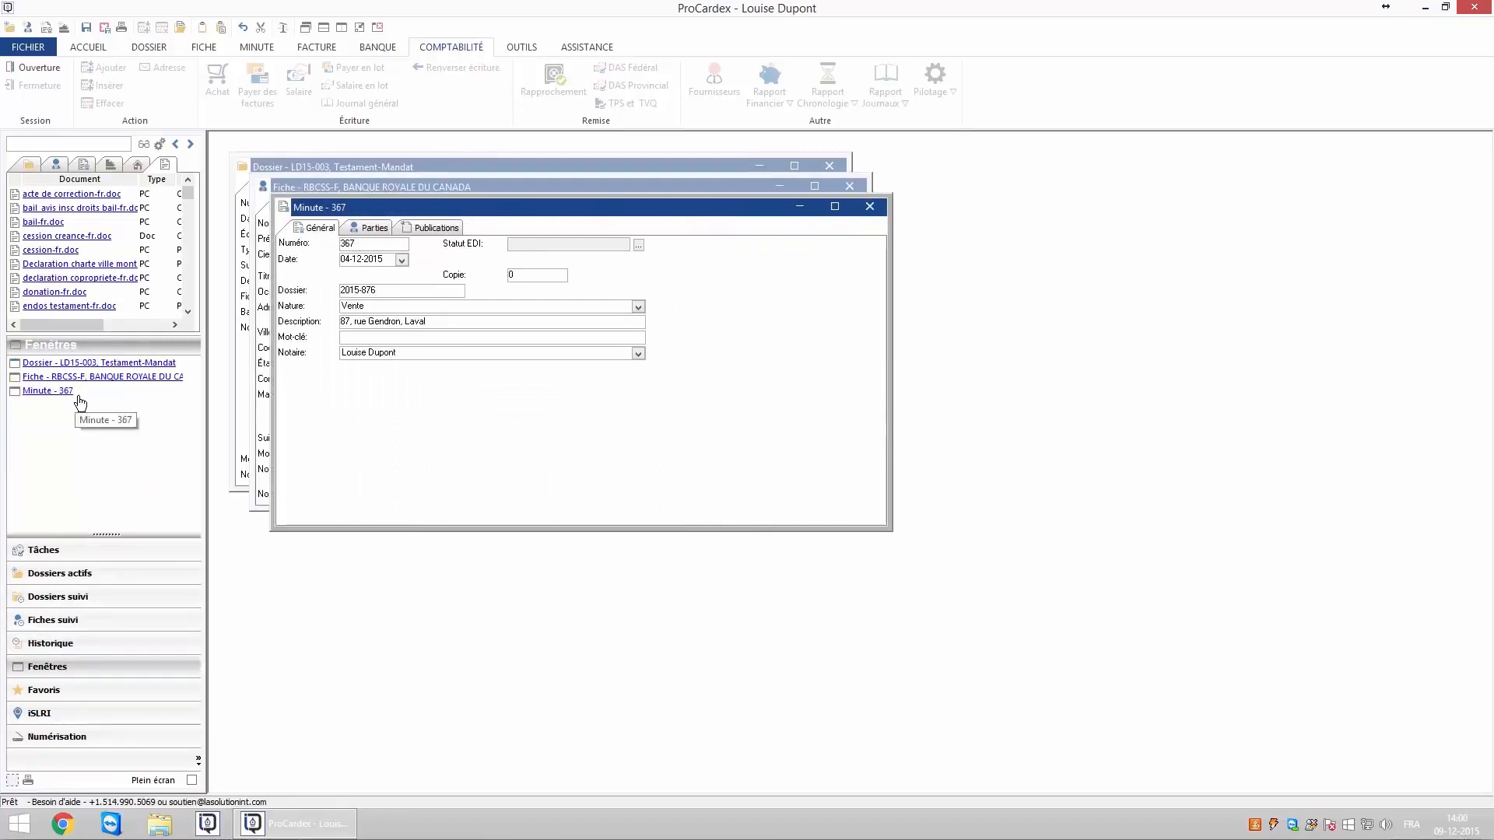
click(62, 690)
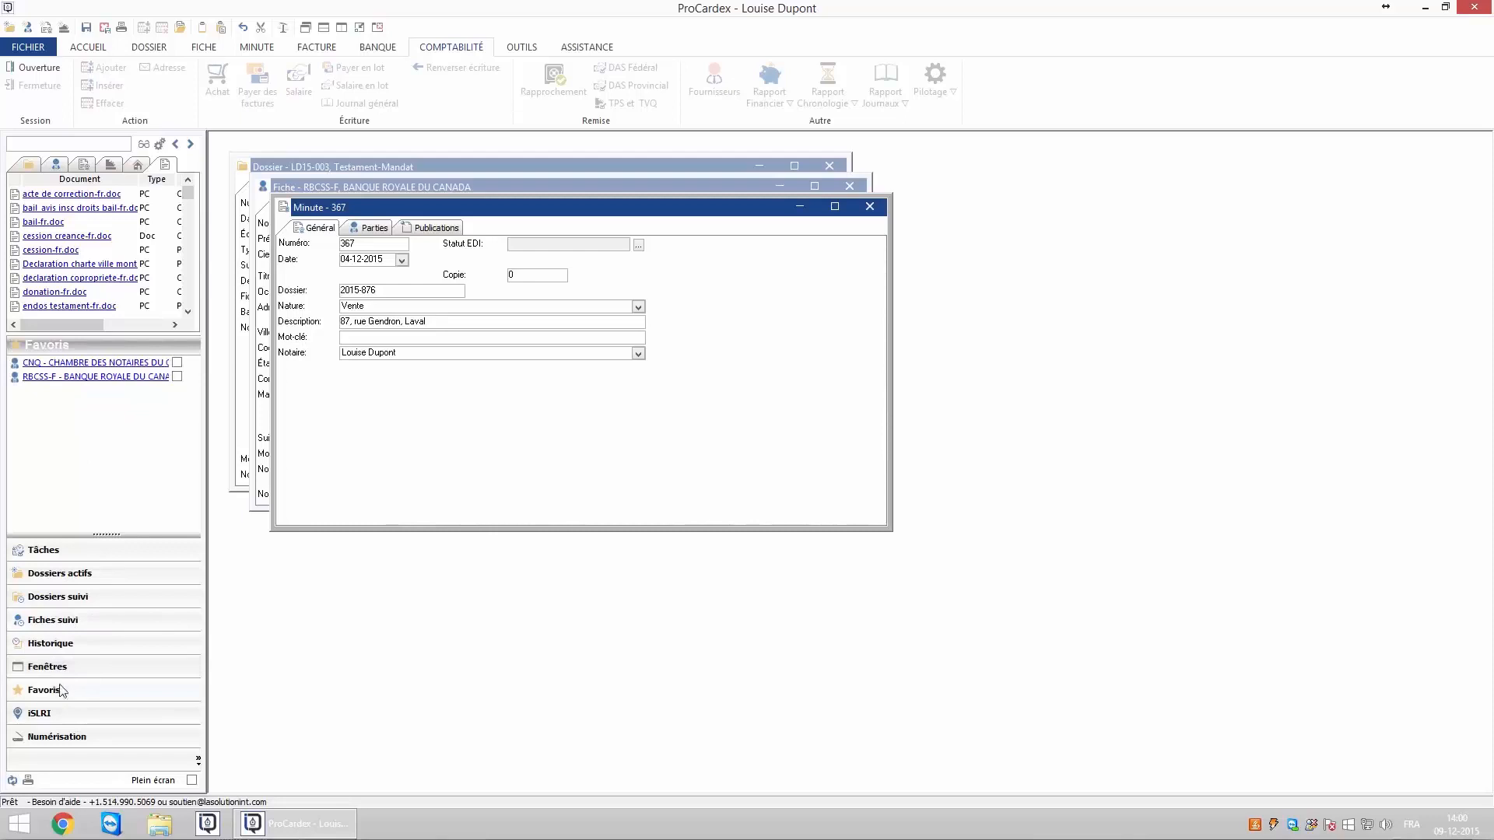
click(377, 27)
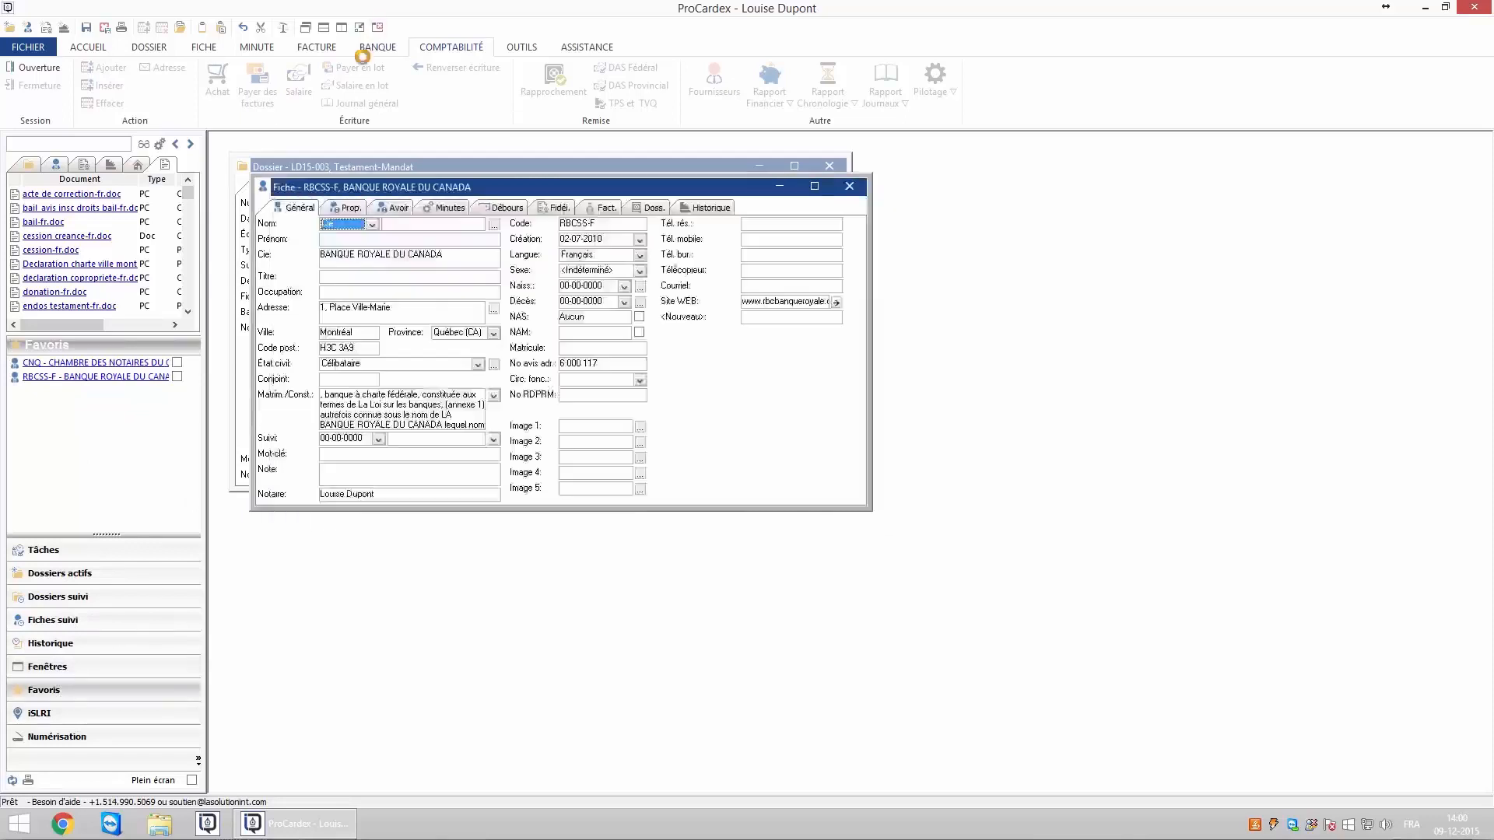
Browse the iSLRI publication folders, expanding and collapsing En traitements.
click(61, 716)
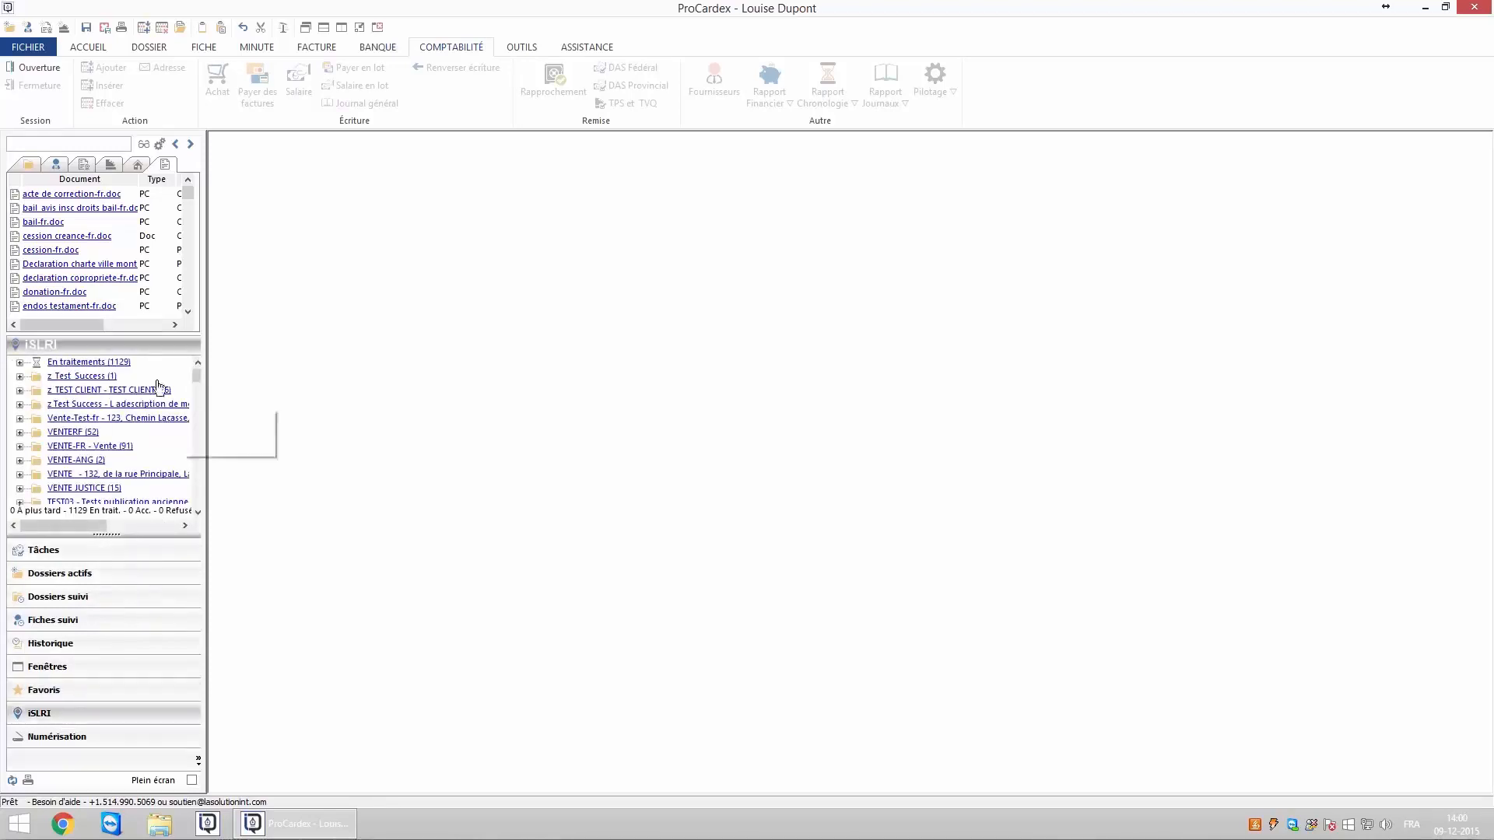
click(19, 364)
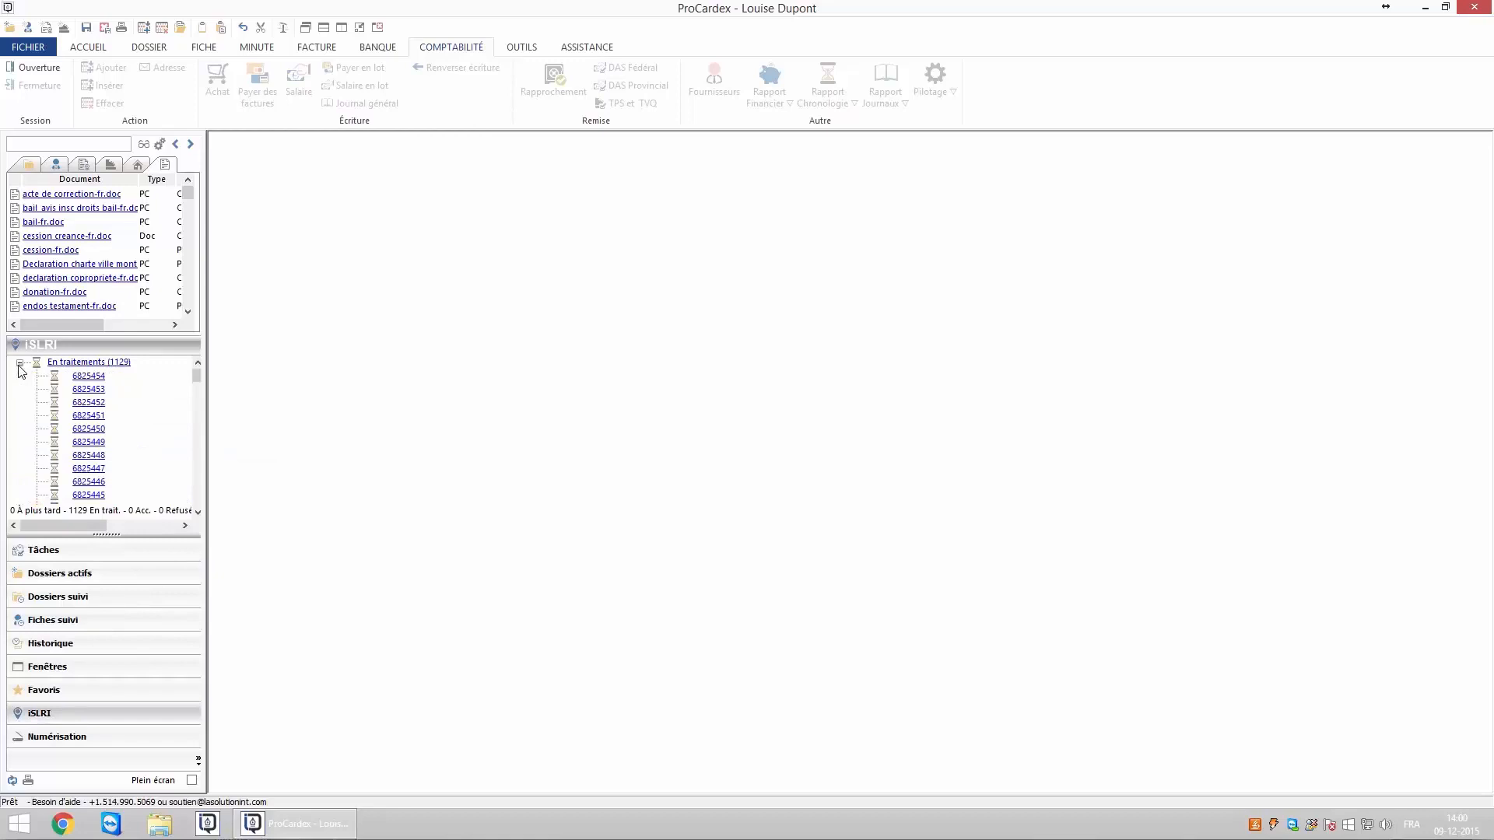
click(20, 363)
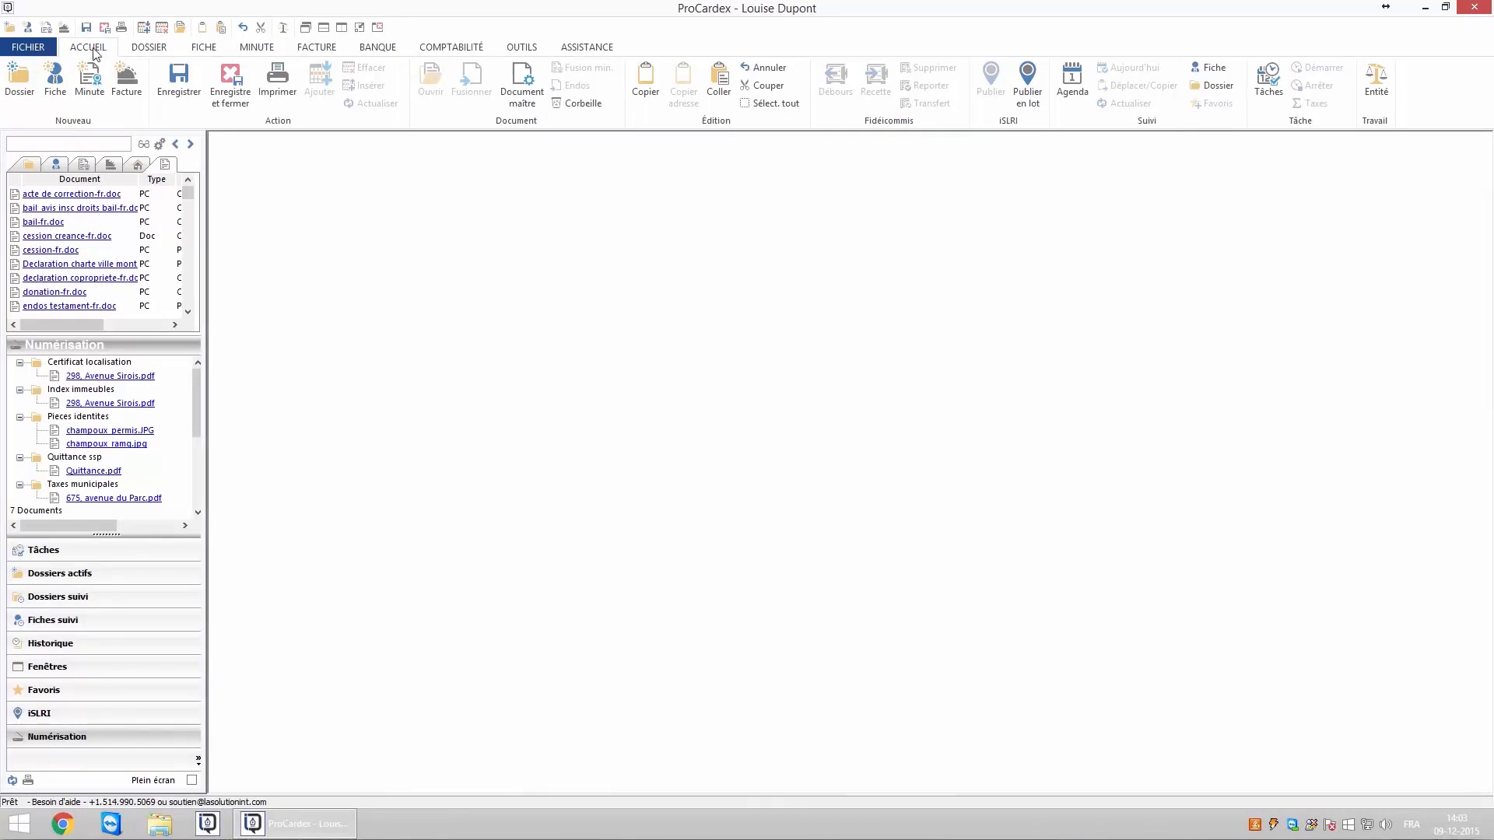
Confirm the working entity unchanged and create new dossier LD15-008 dated 09-12-2015.
click(1376, 91)
click(837, 412)
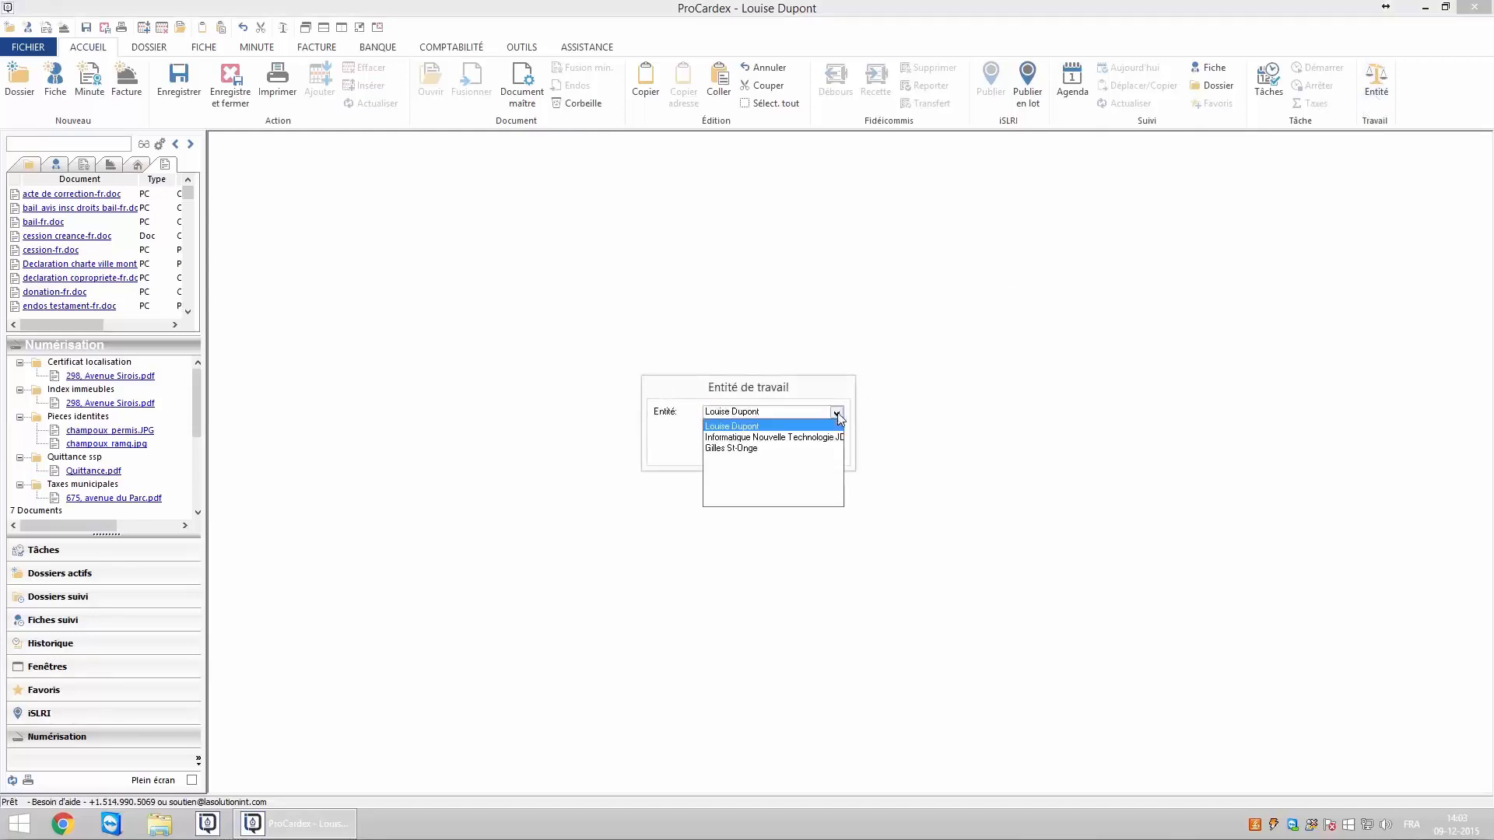
click(776, 428)
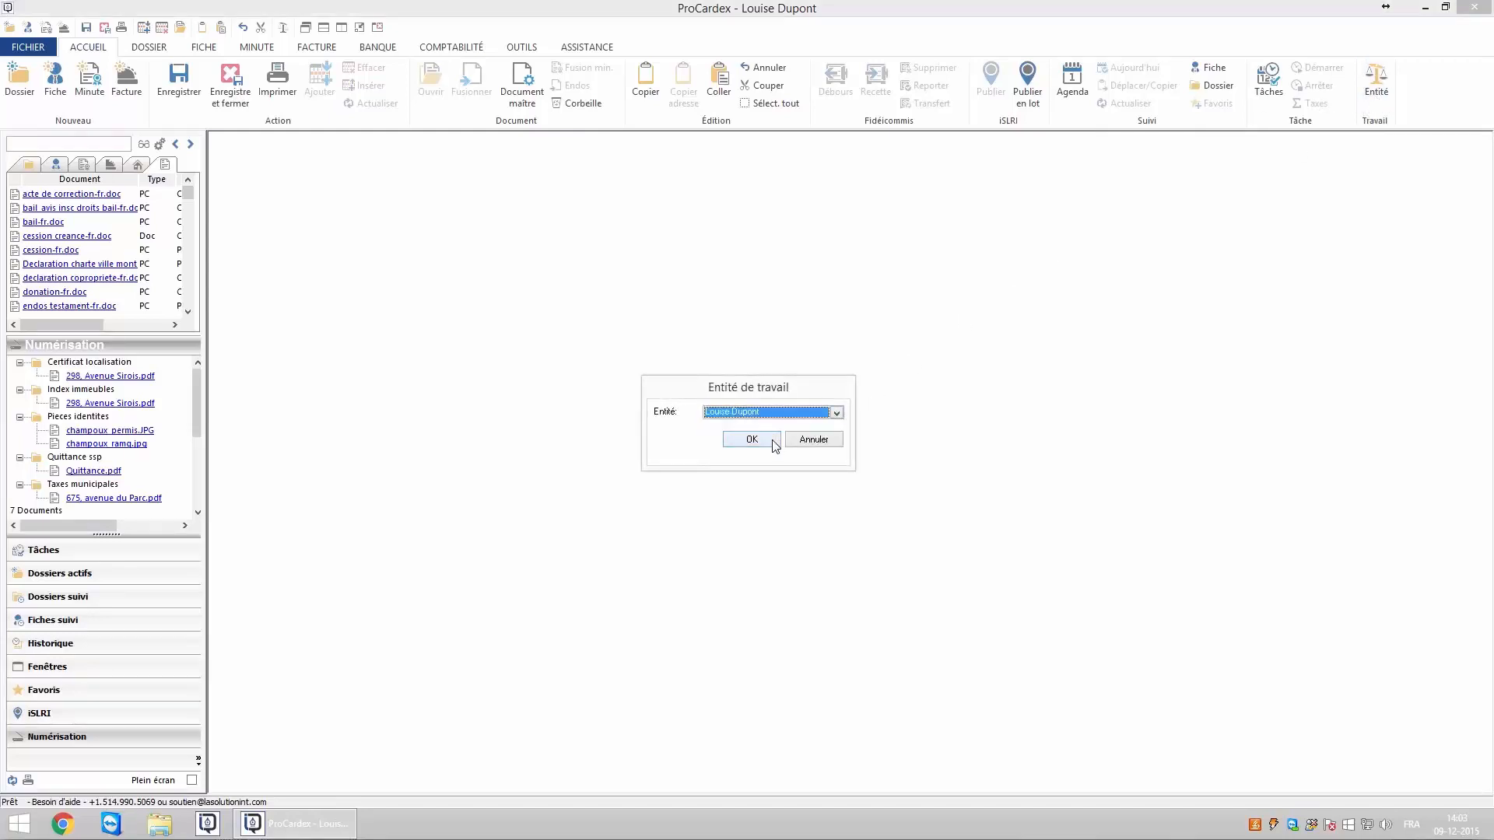
click(752, 439)
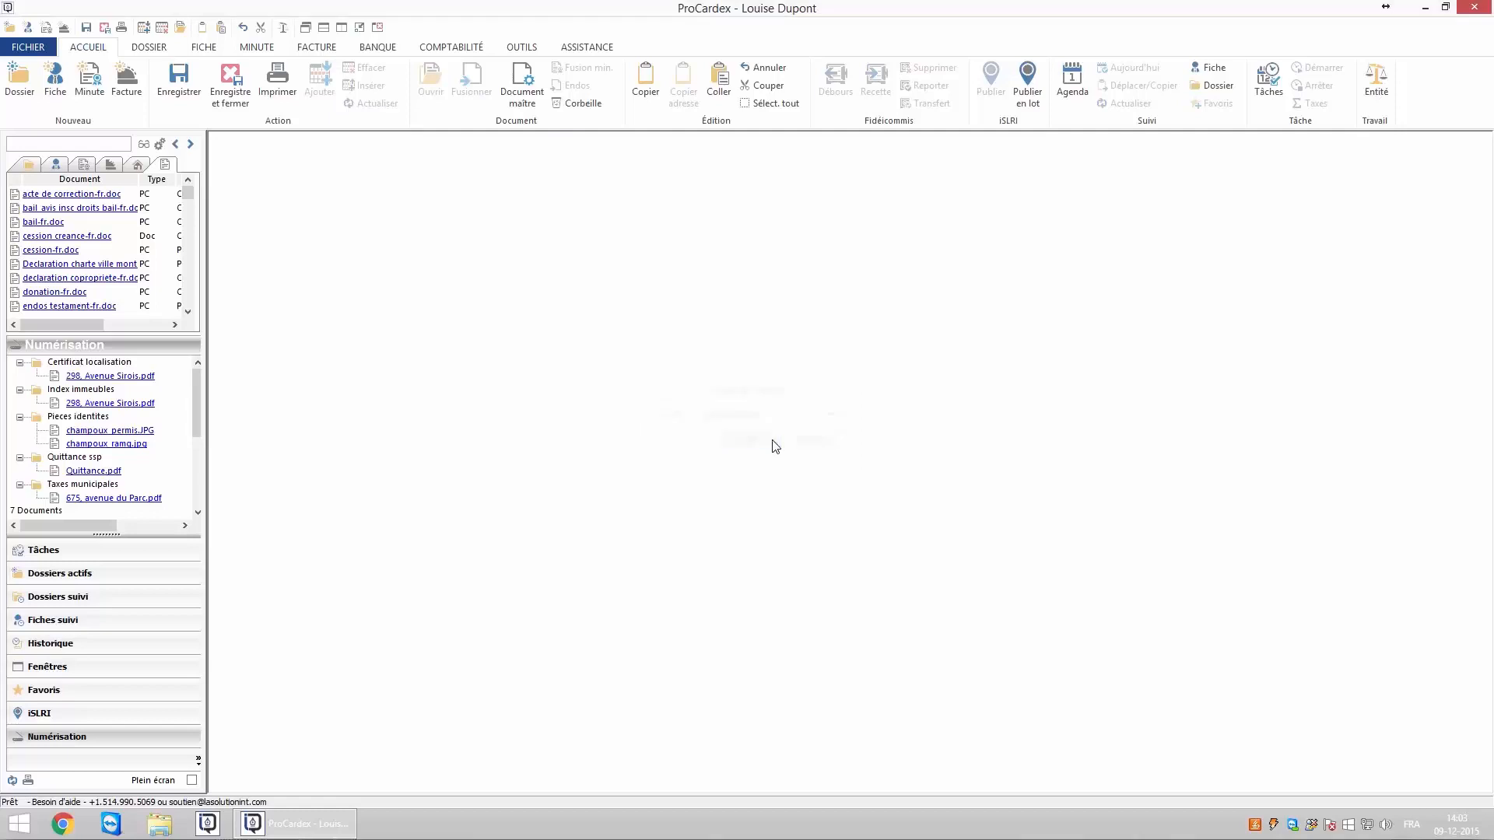
click(15, 84)
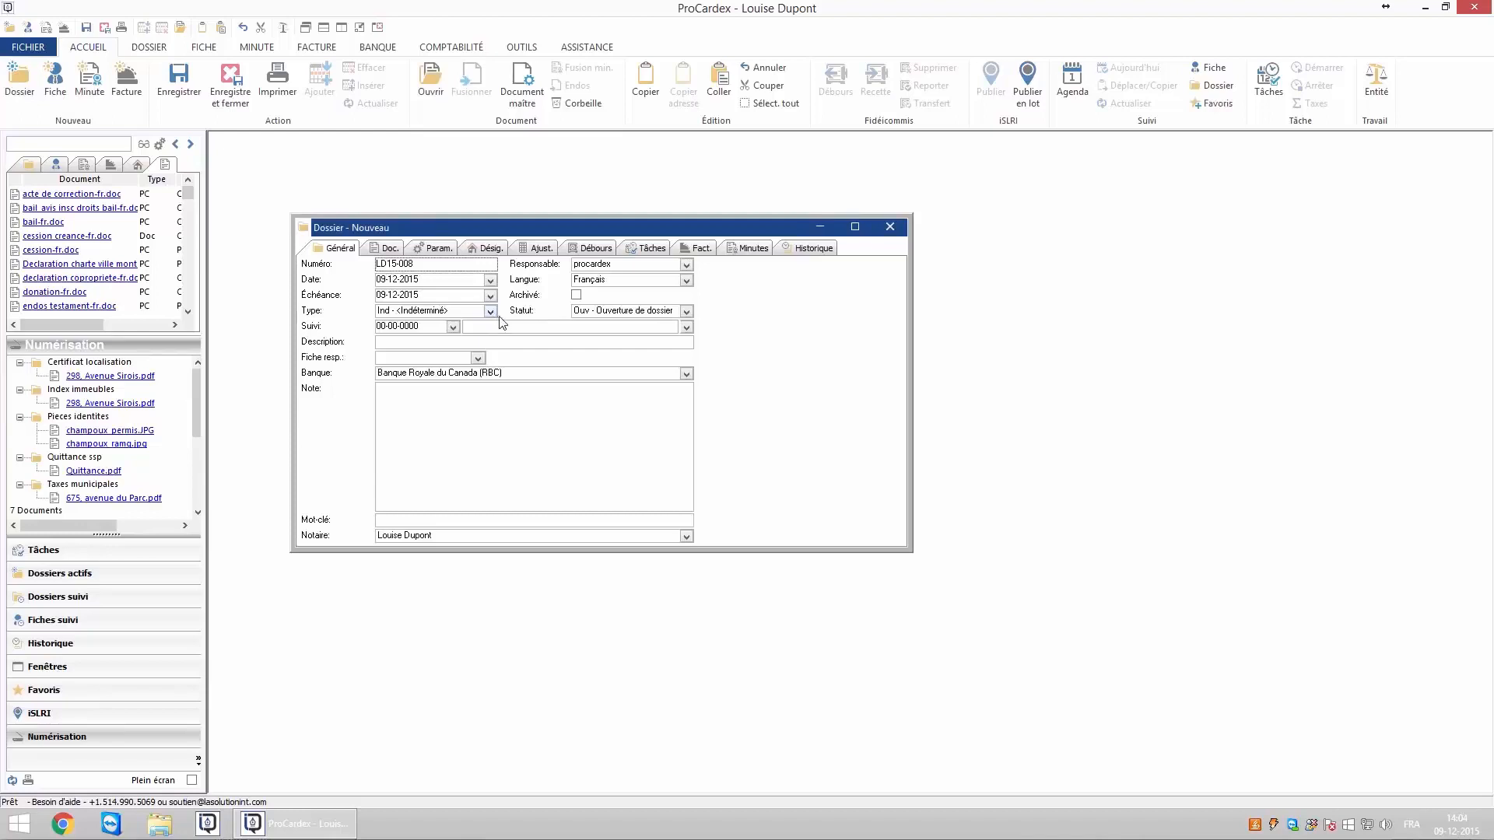
Assign the dossier's responsible user, language Français and type Pvq - Prêt/Vente/Quittance.
click(611, 266)
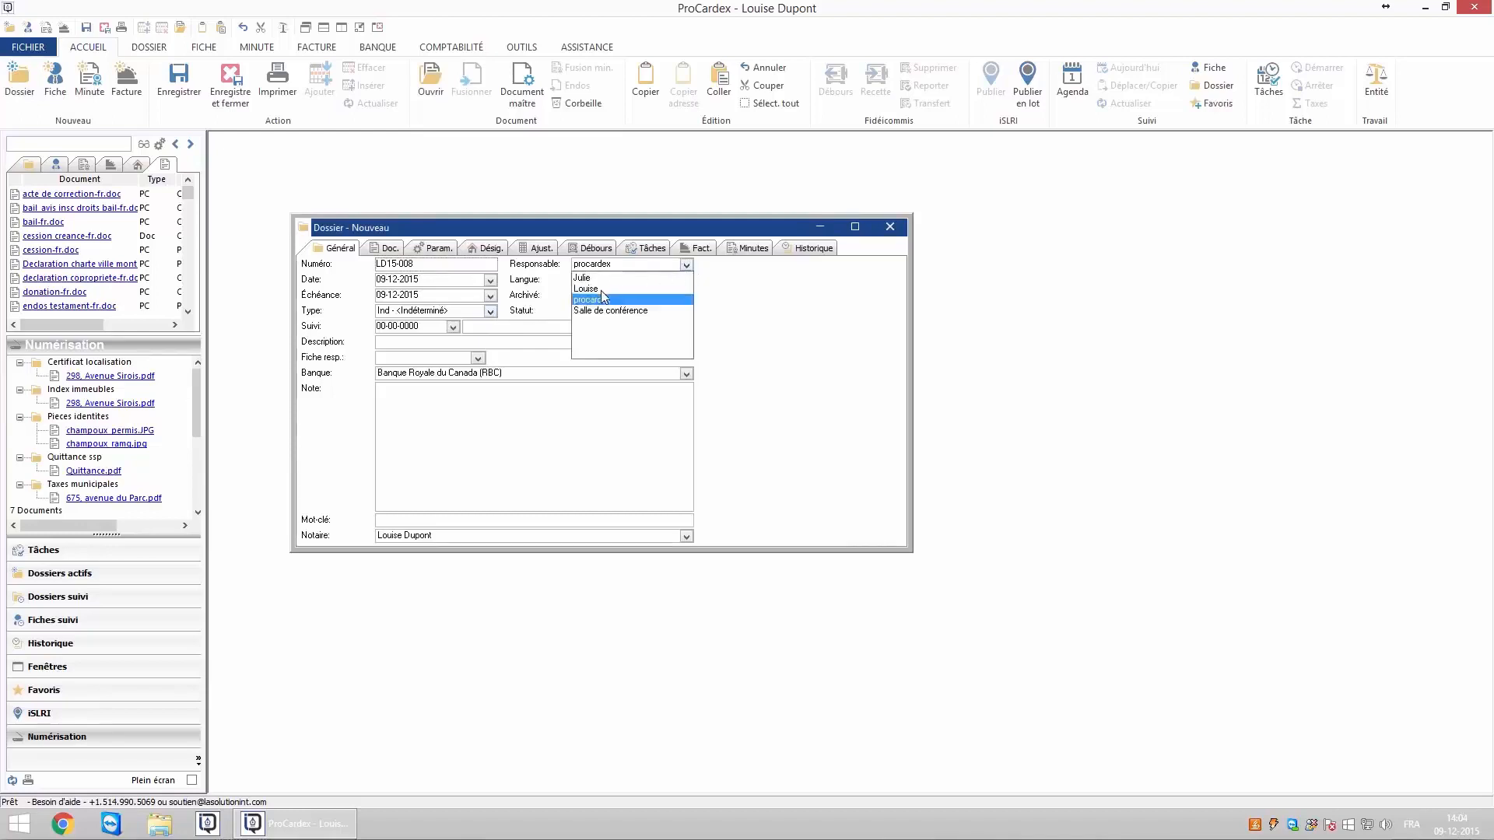
click(600, 289)
click(686, 281)
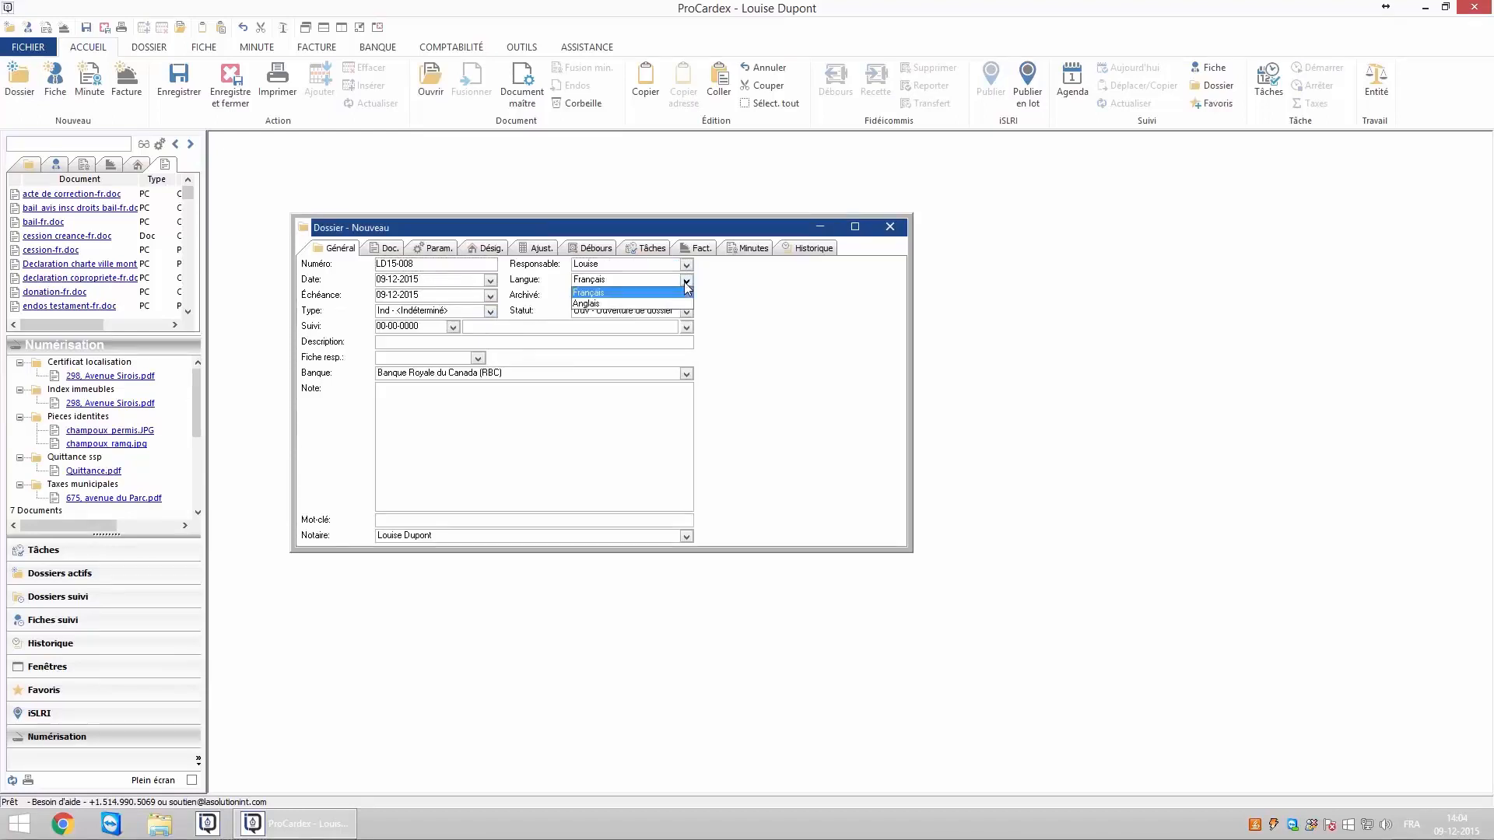
click(674, 296)
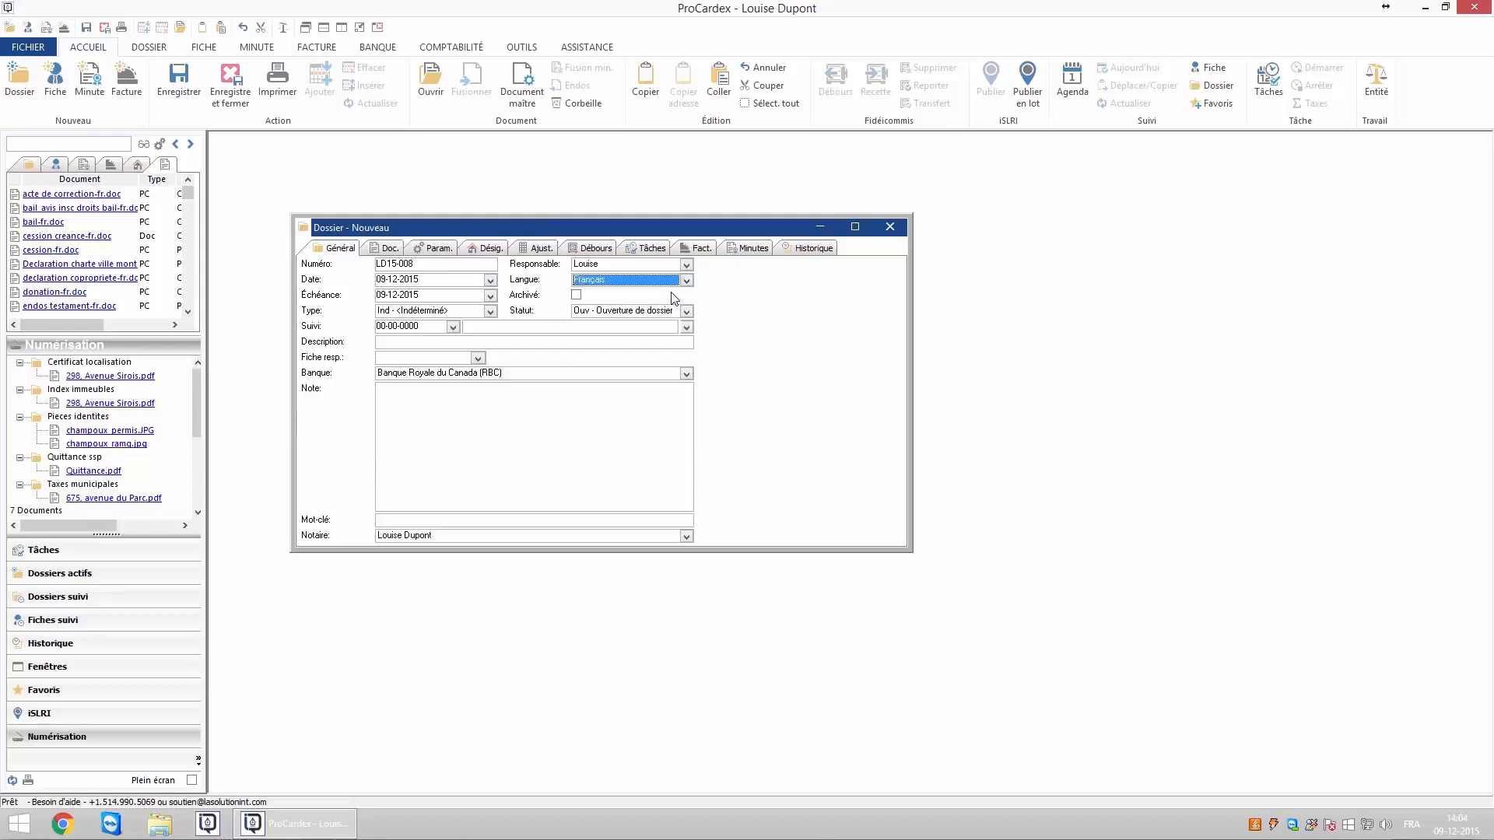
click(491, 312)
drag(615, 351, 615, 366)
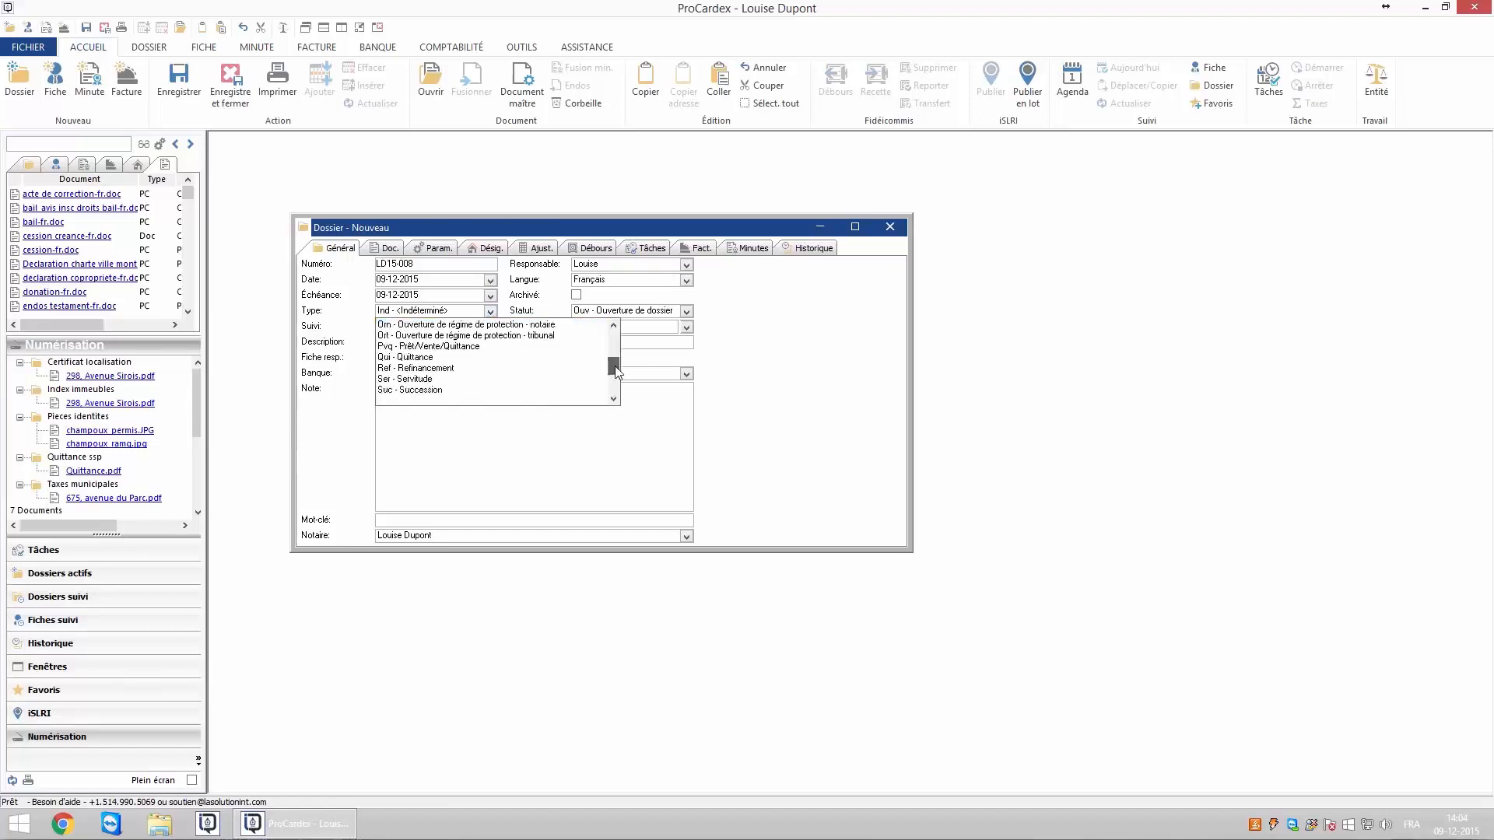
click(480, 347)
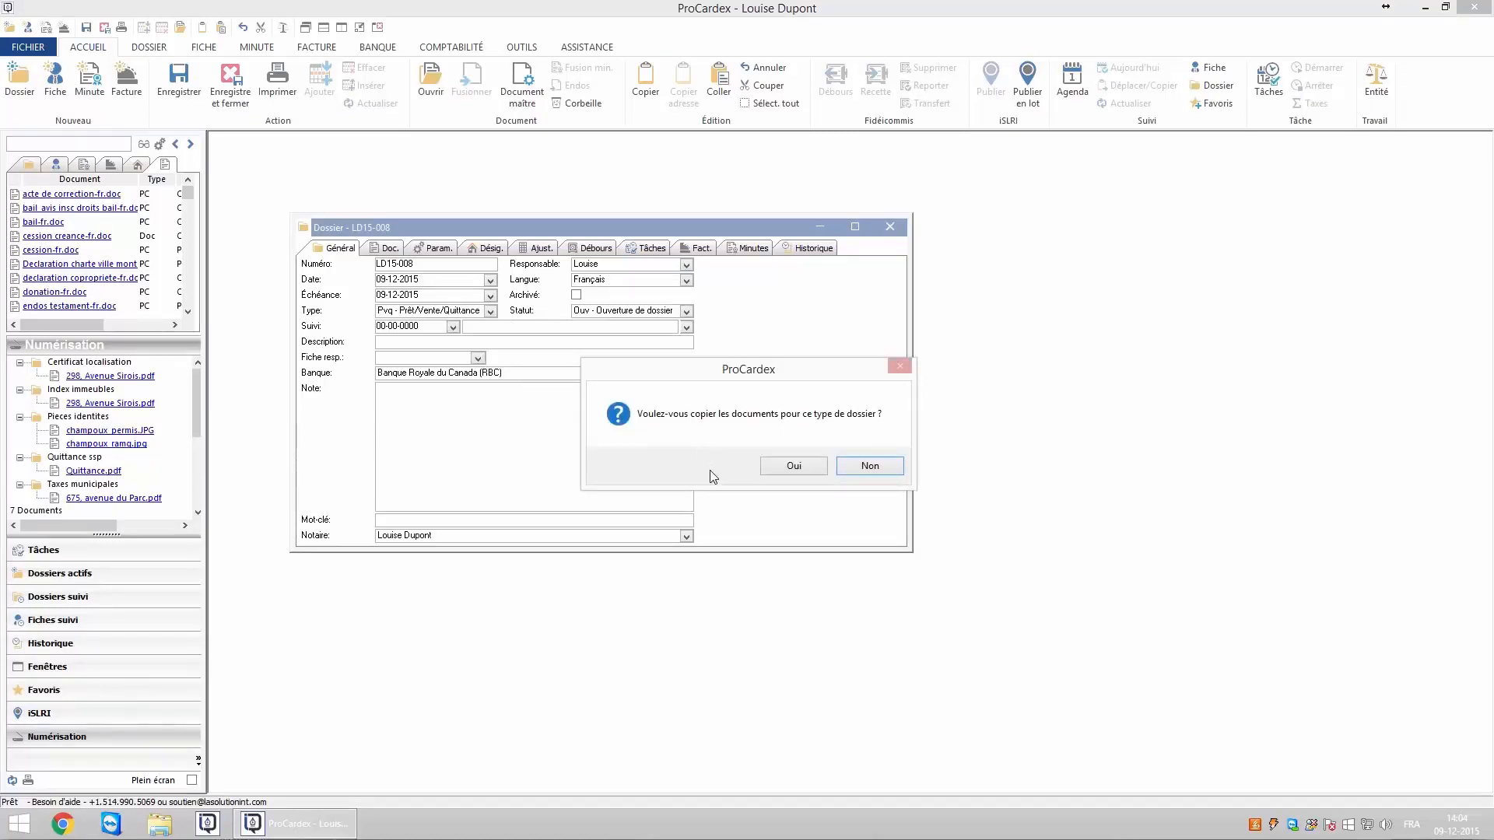
Accept copying the Pvq type's standard documents and then its standard tasks.
click(795, 467)
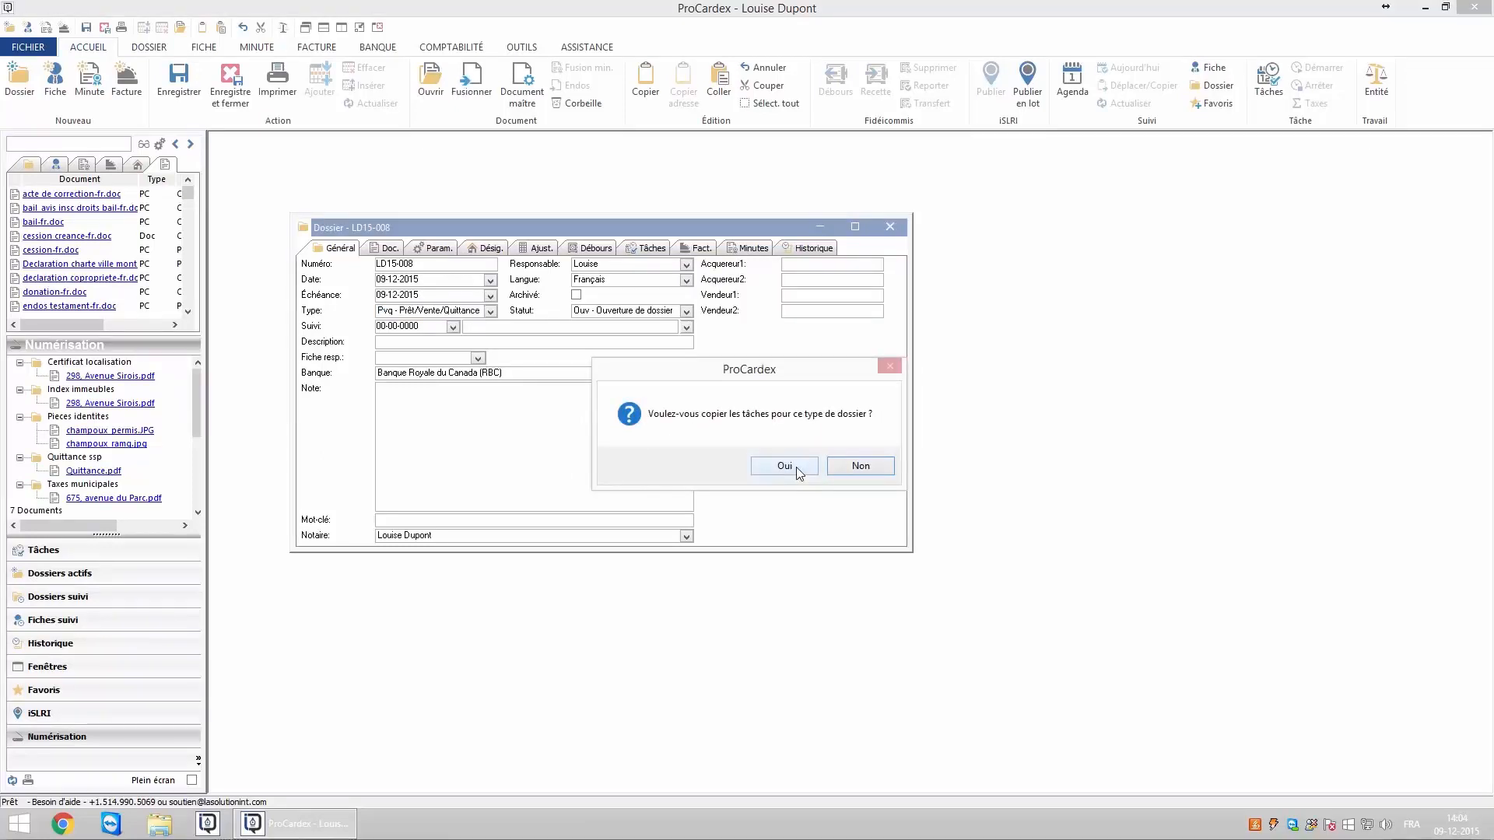
click(795, 467)
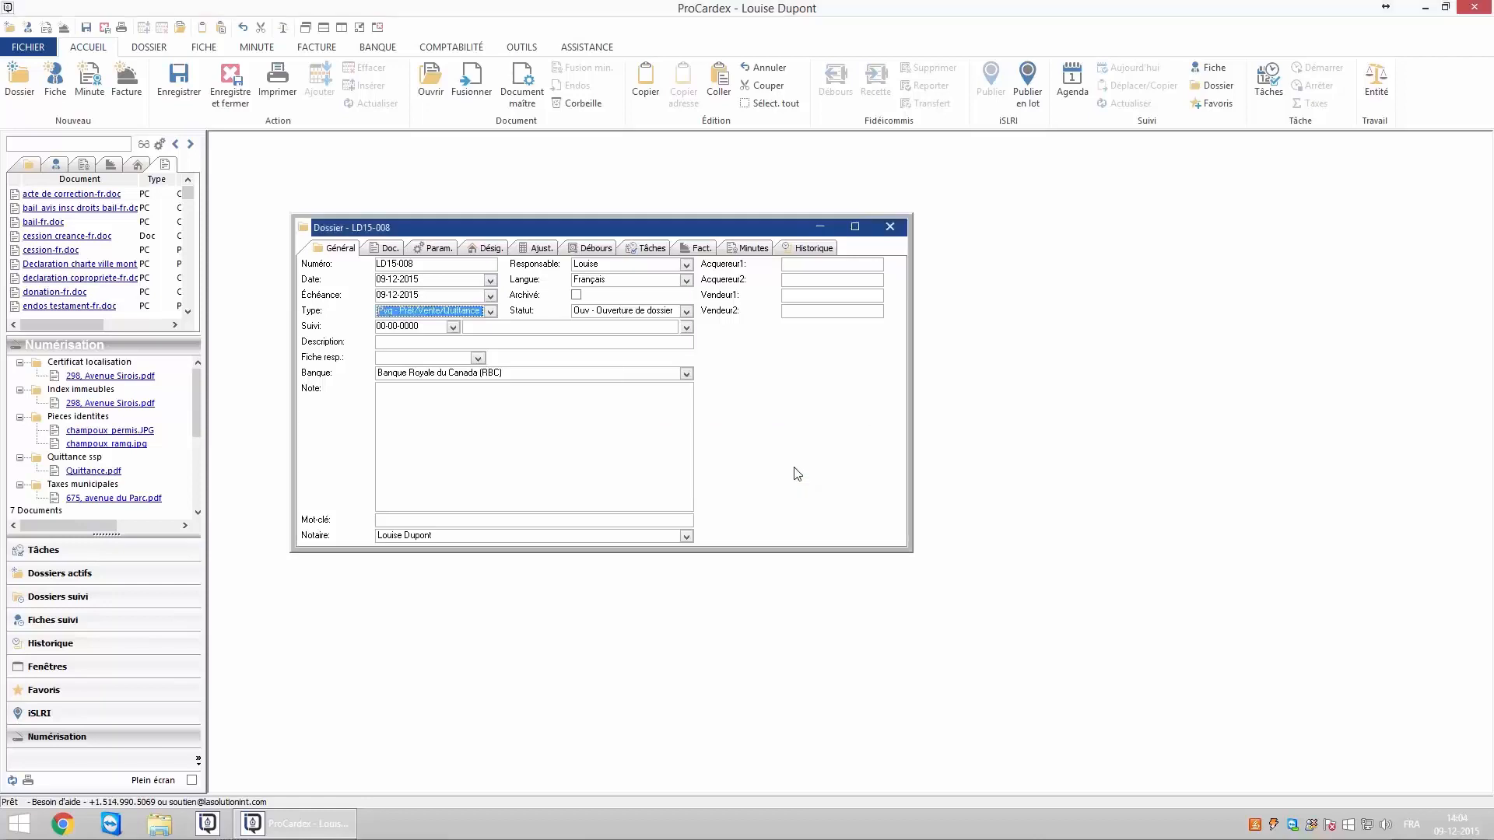
Review the Doc. and Tâches lists, save dossier LD15-008, and return to Général.
click(389, 249)
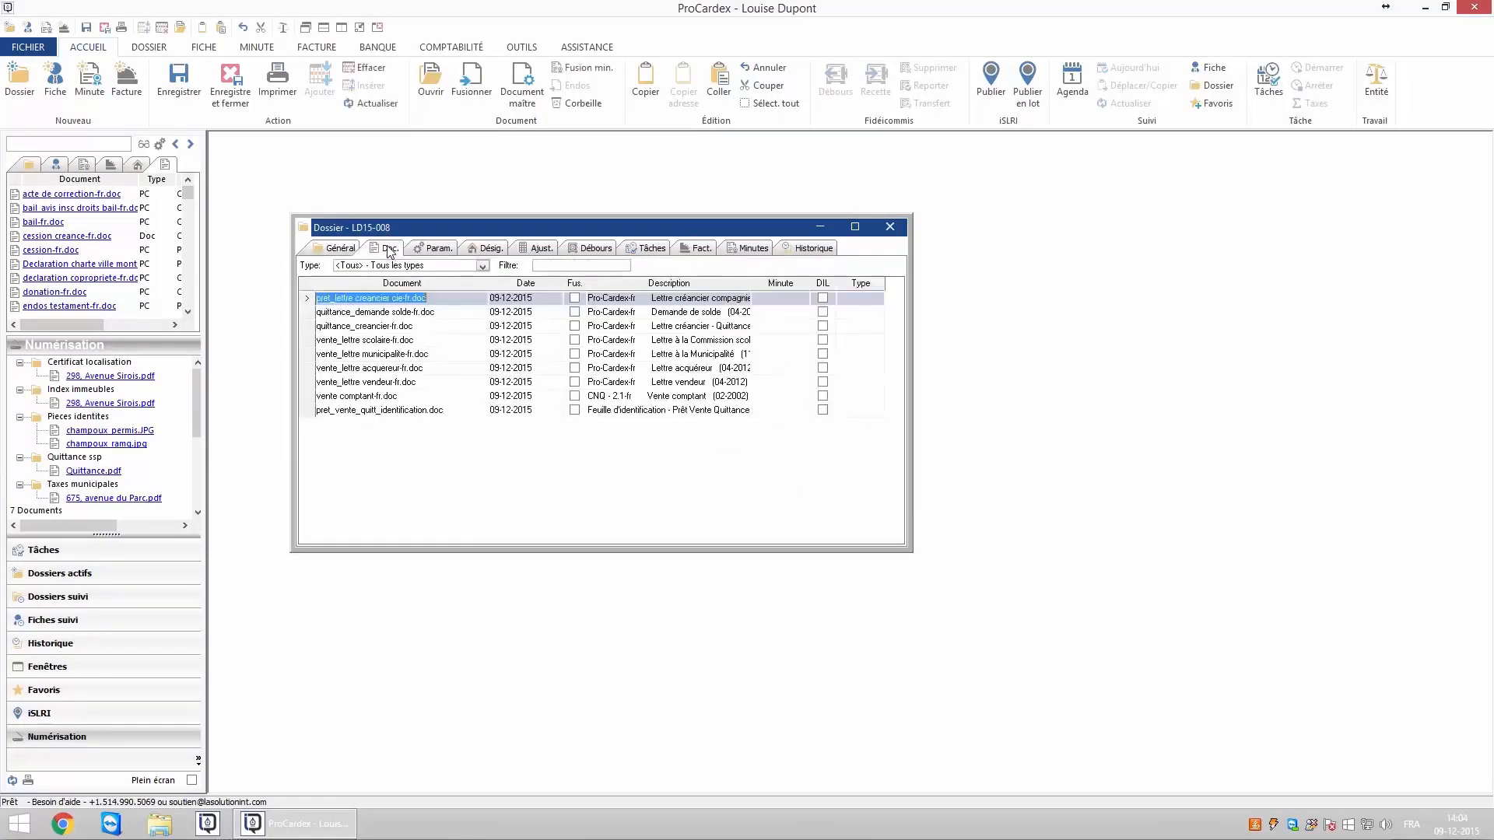
click(643, 250)
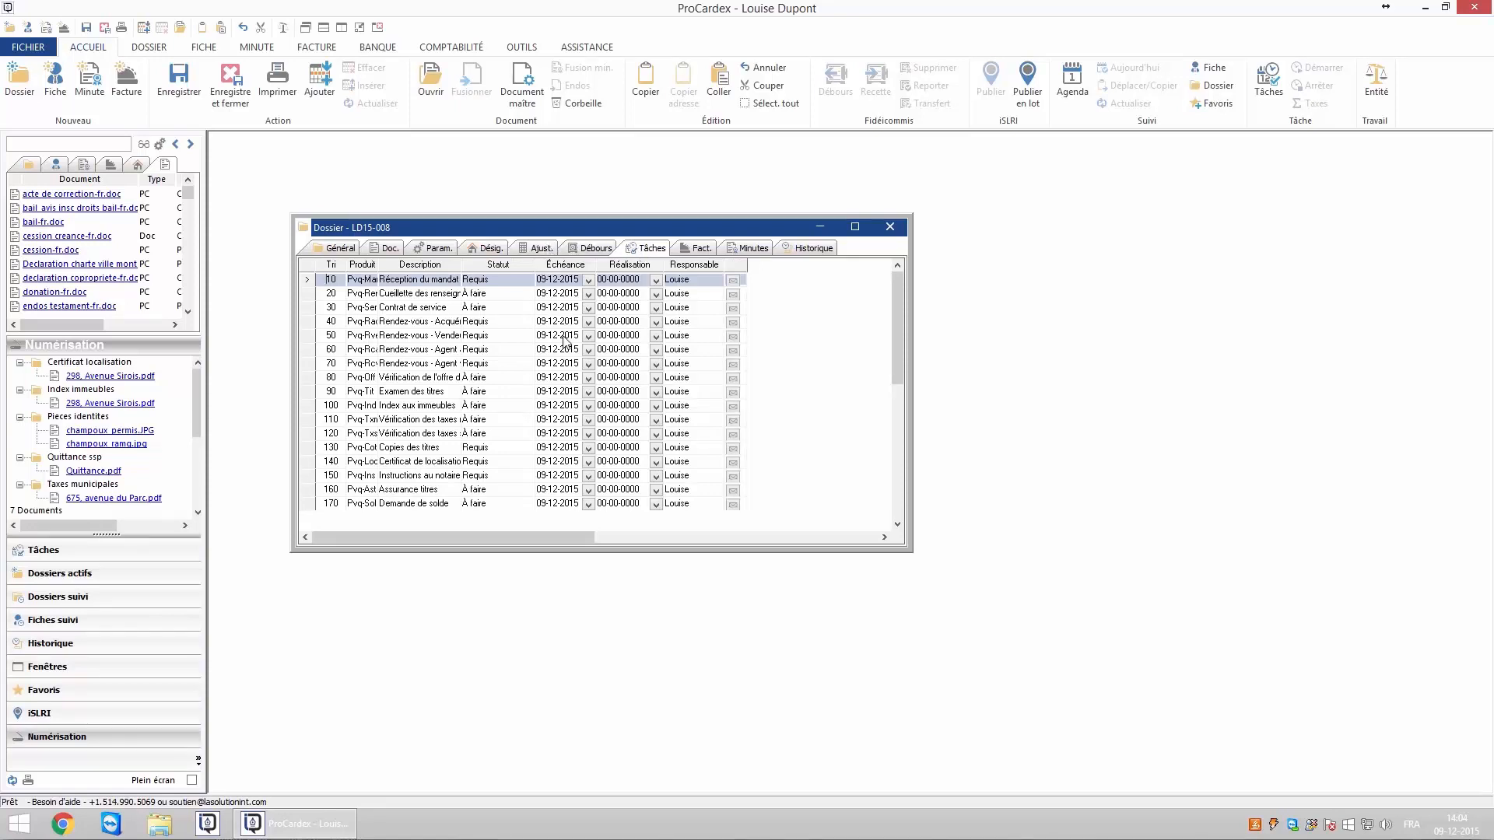
click(180, 87)
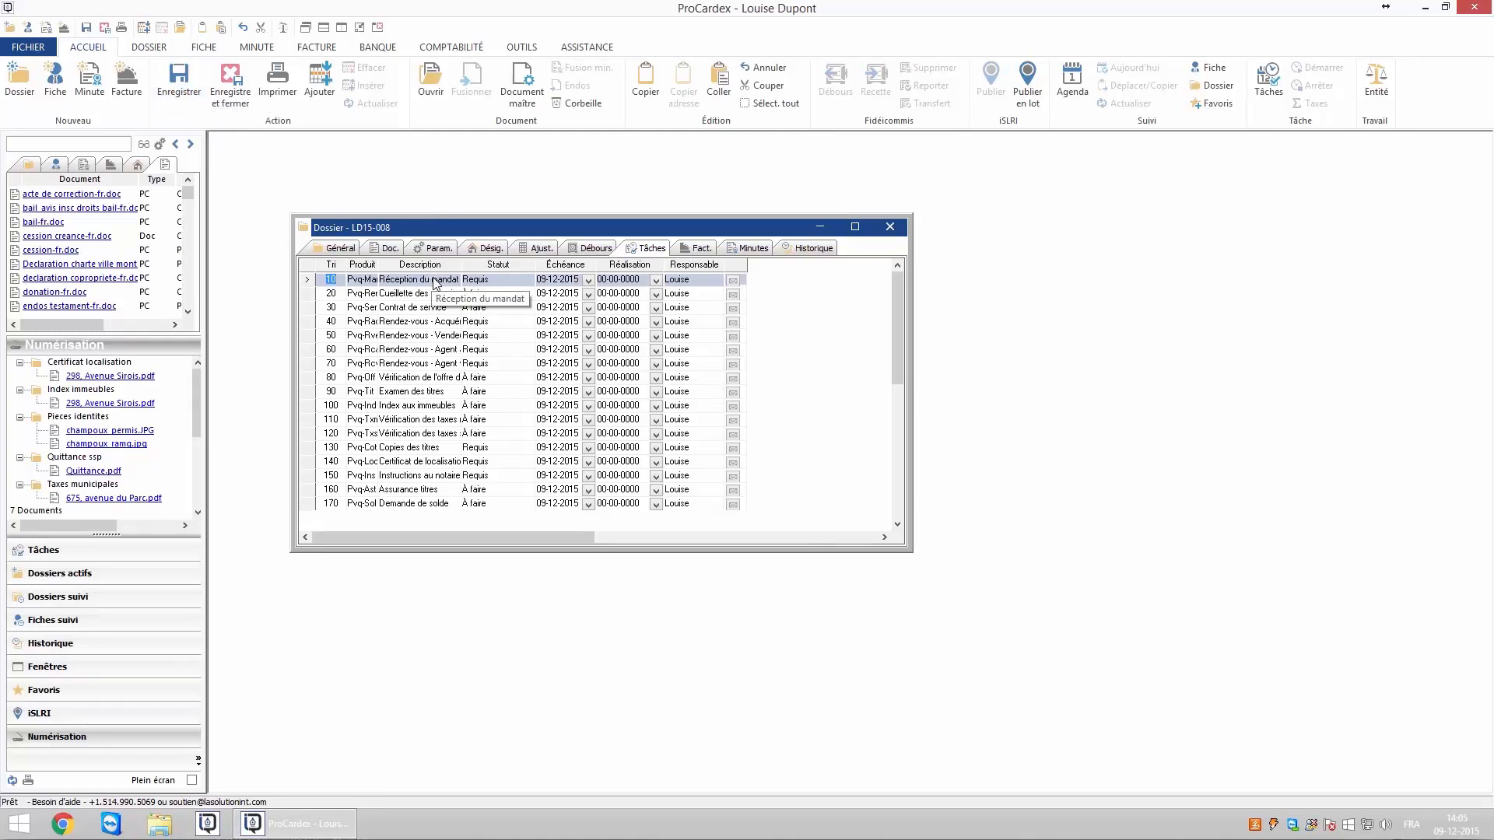
click(340, 249)
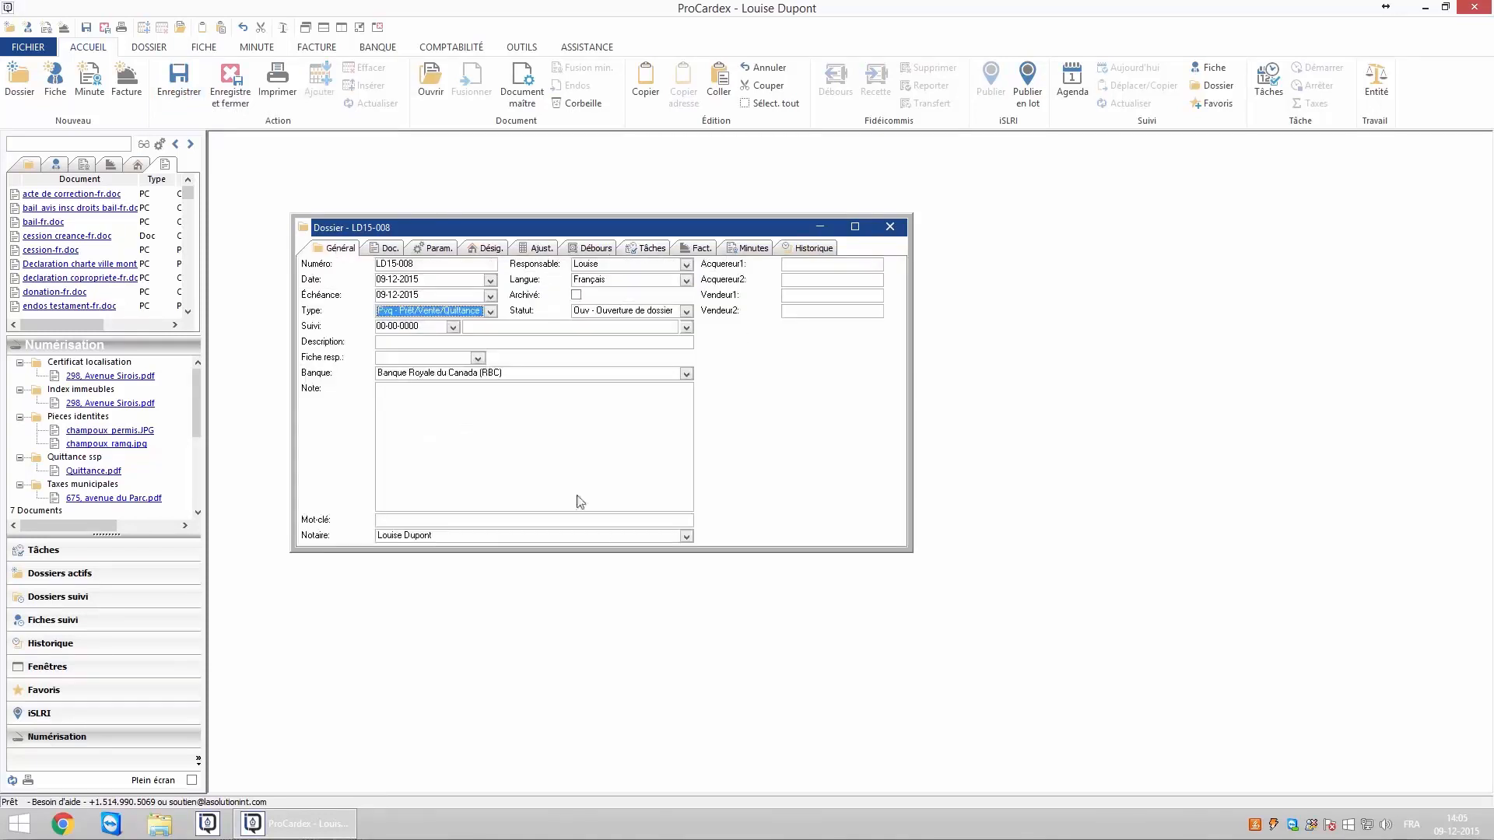
Paste the property address into the dossier Description, then bring up the Param. fields.
click(421, 344)
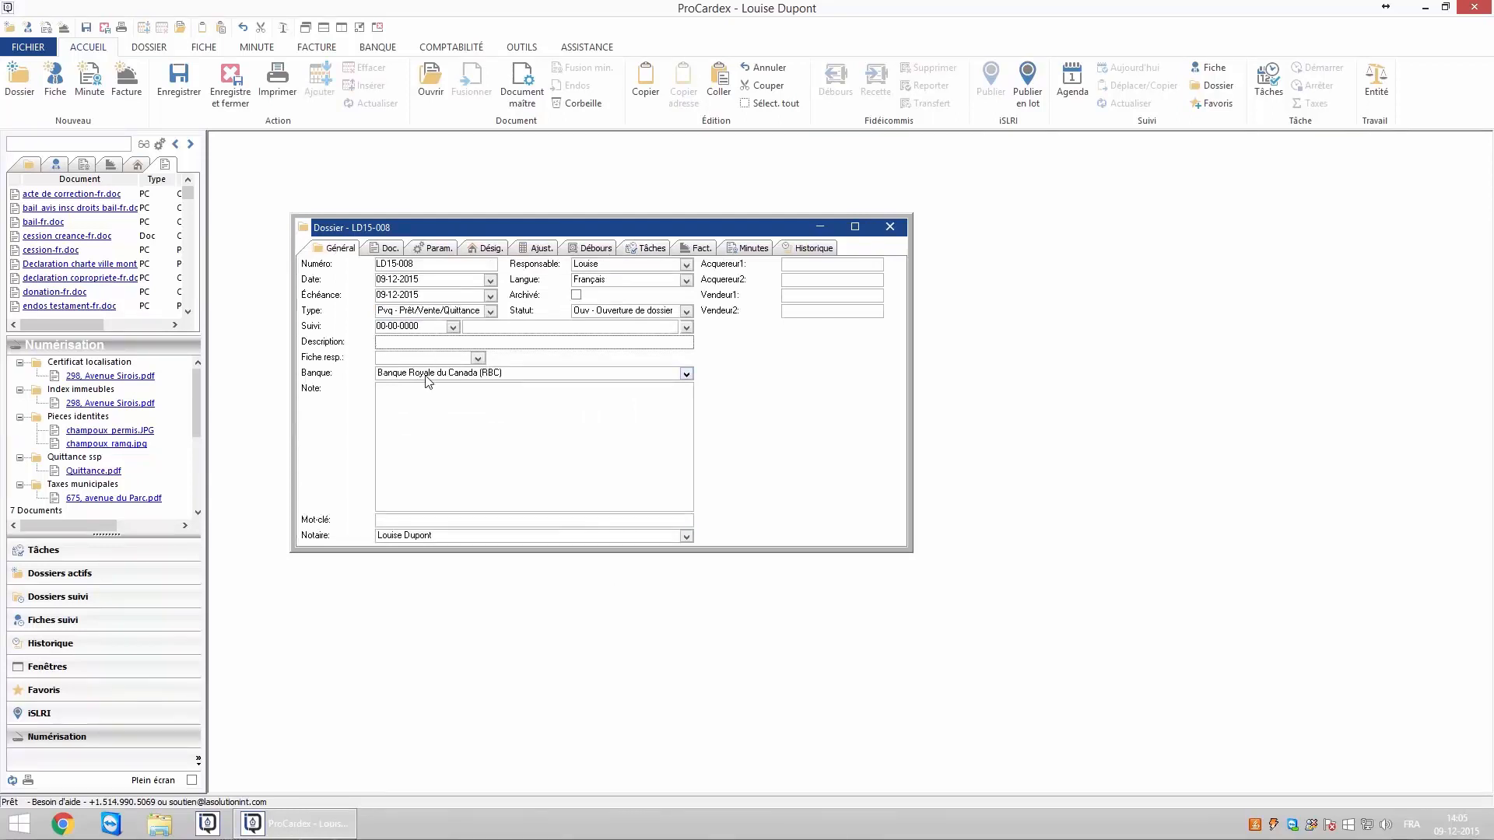
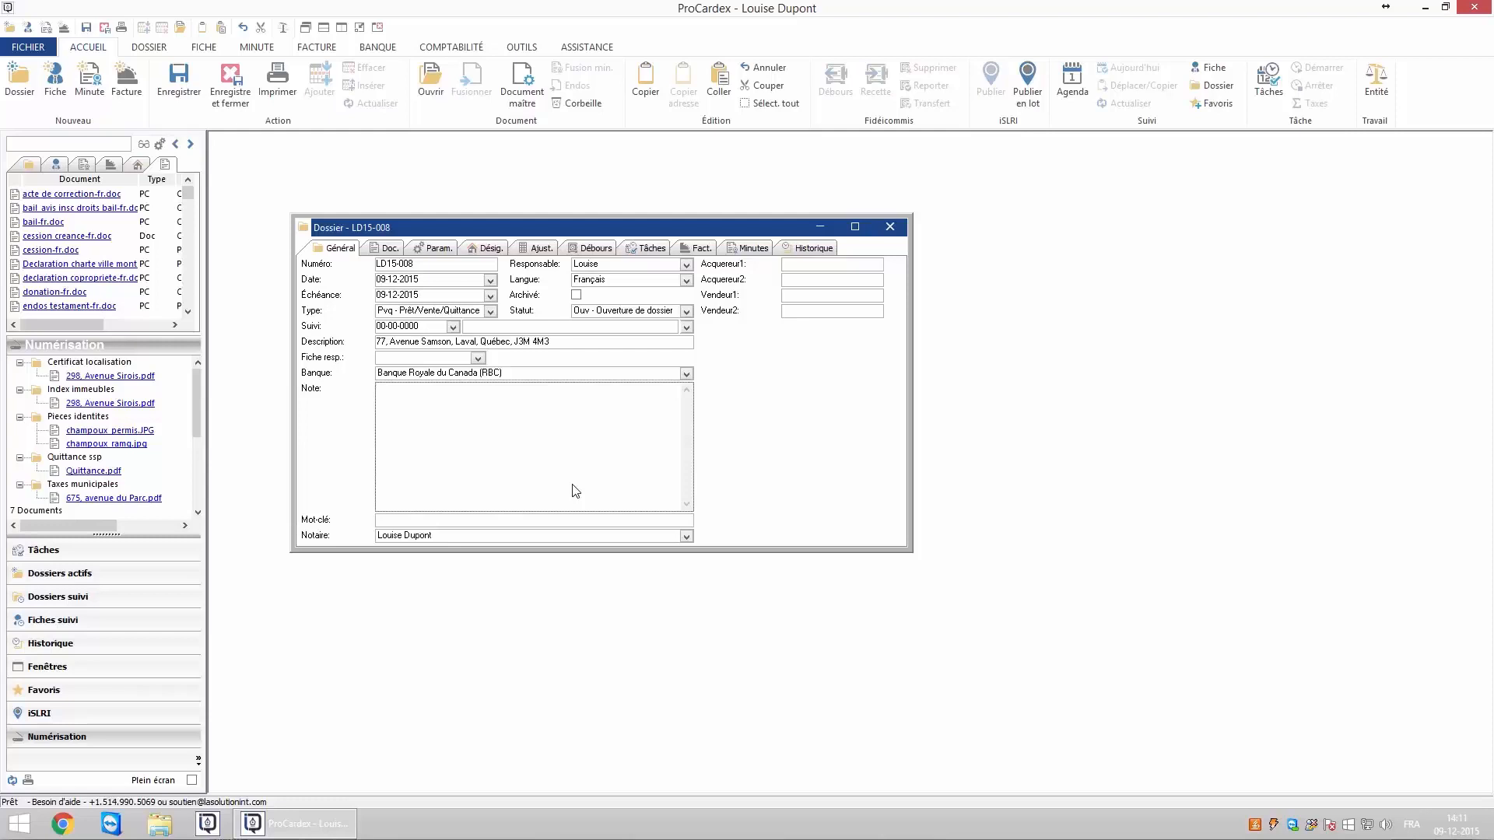
click(436, 250)
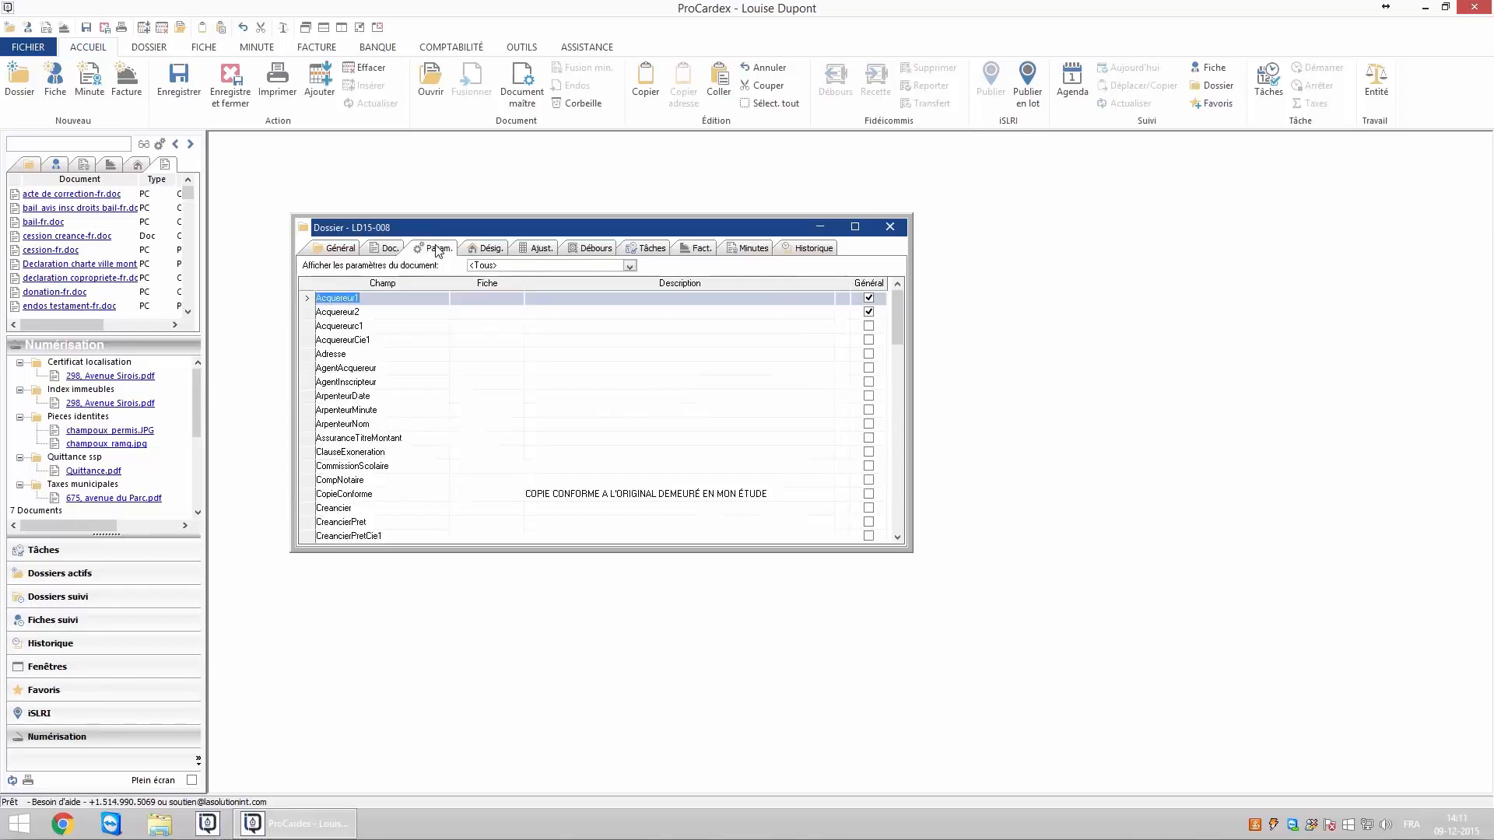
Limit the parameters to pret_vente_quitt_identification.doc and show the contacts list beside them.
click(629, 266)
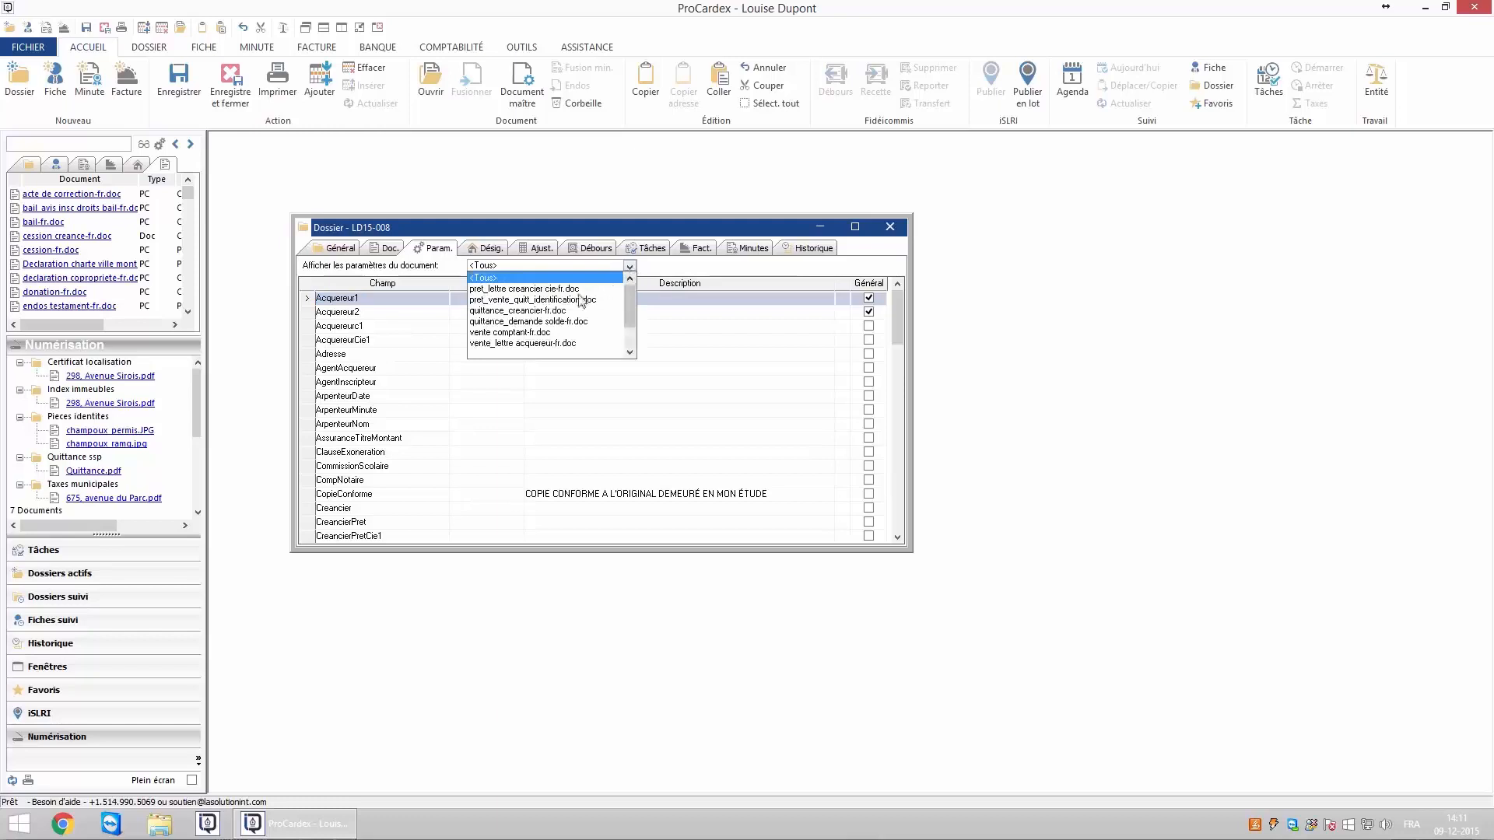
click(542, 300)
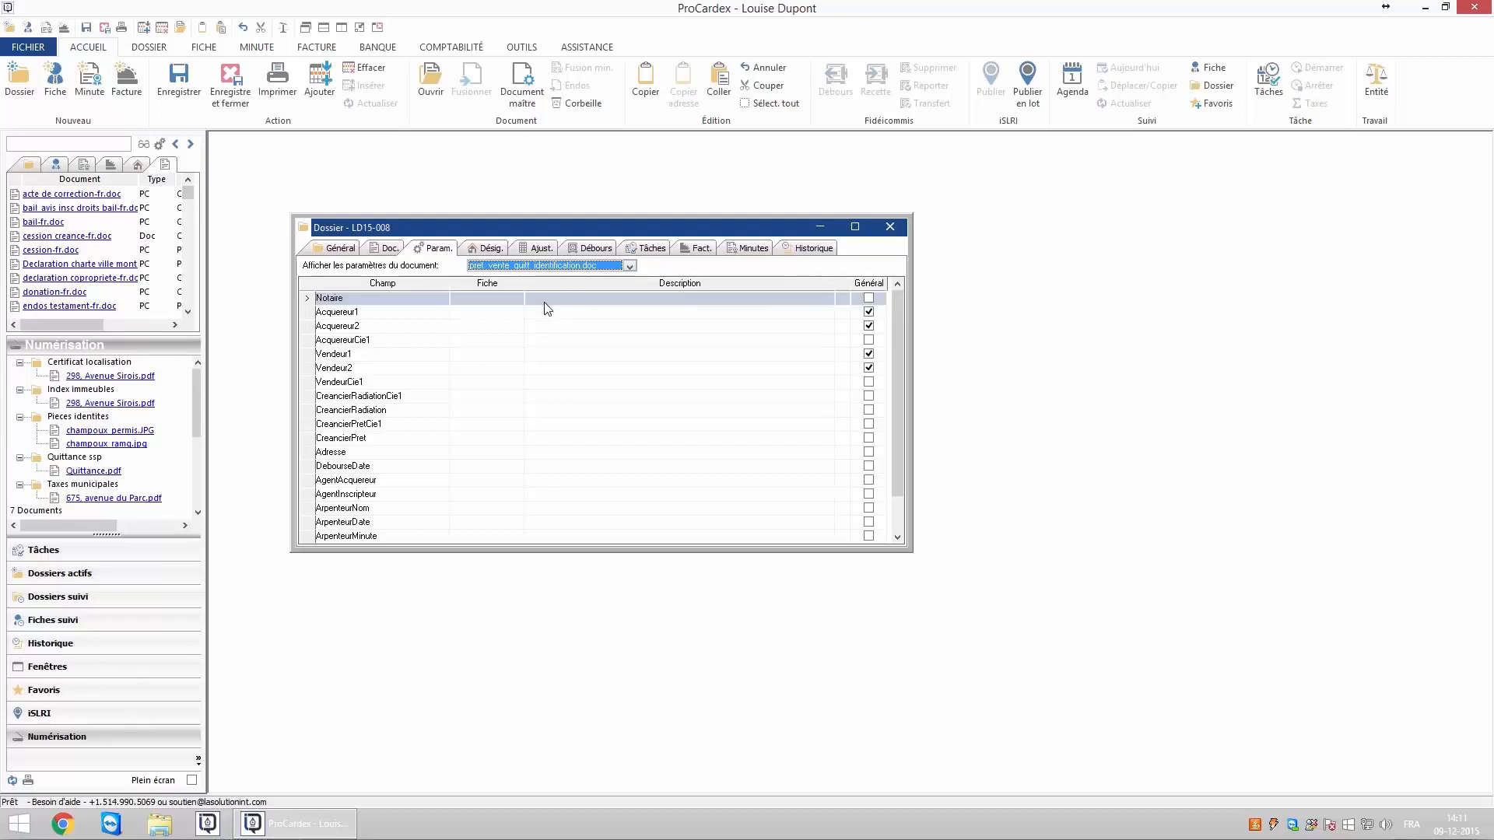
click(55, 164)
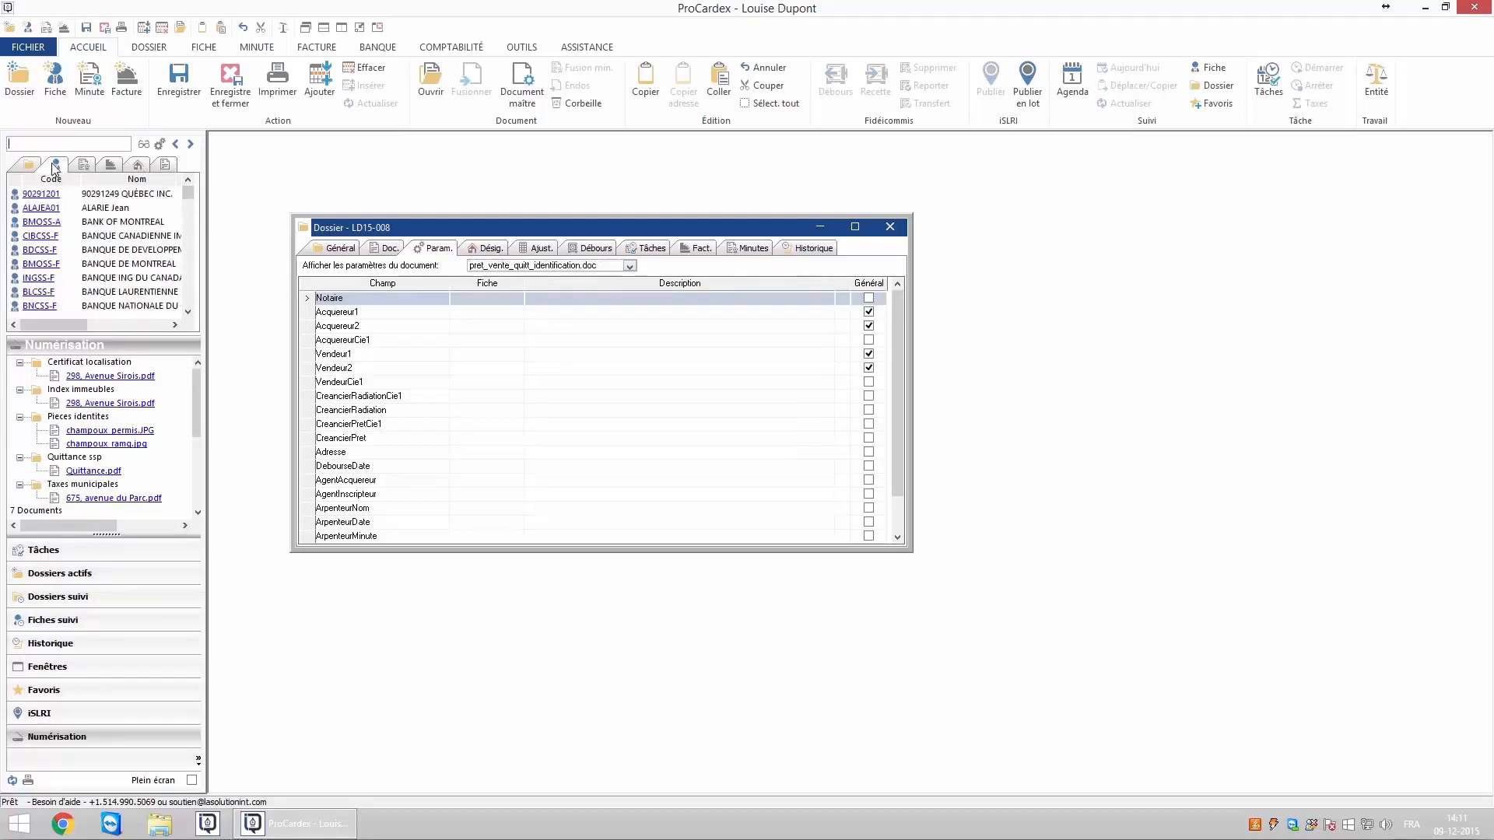
drag(189, 201, 187, 288)
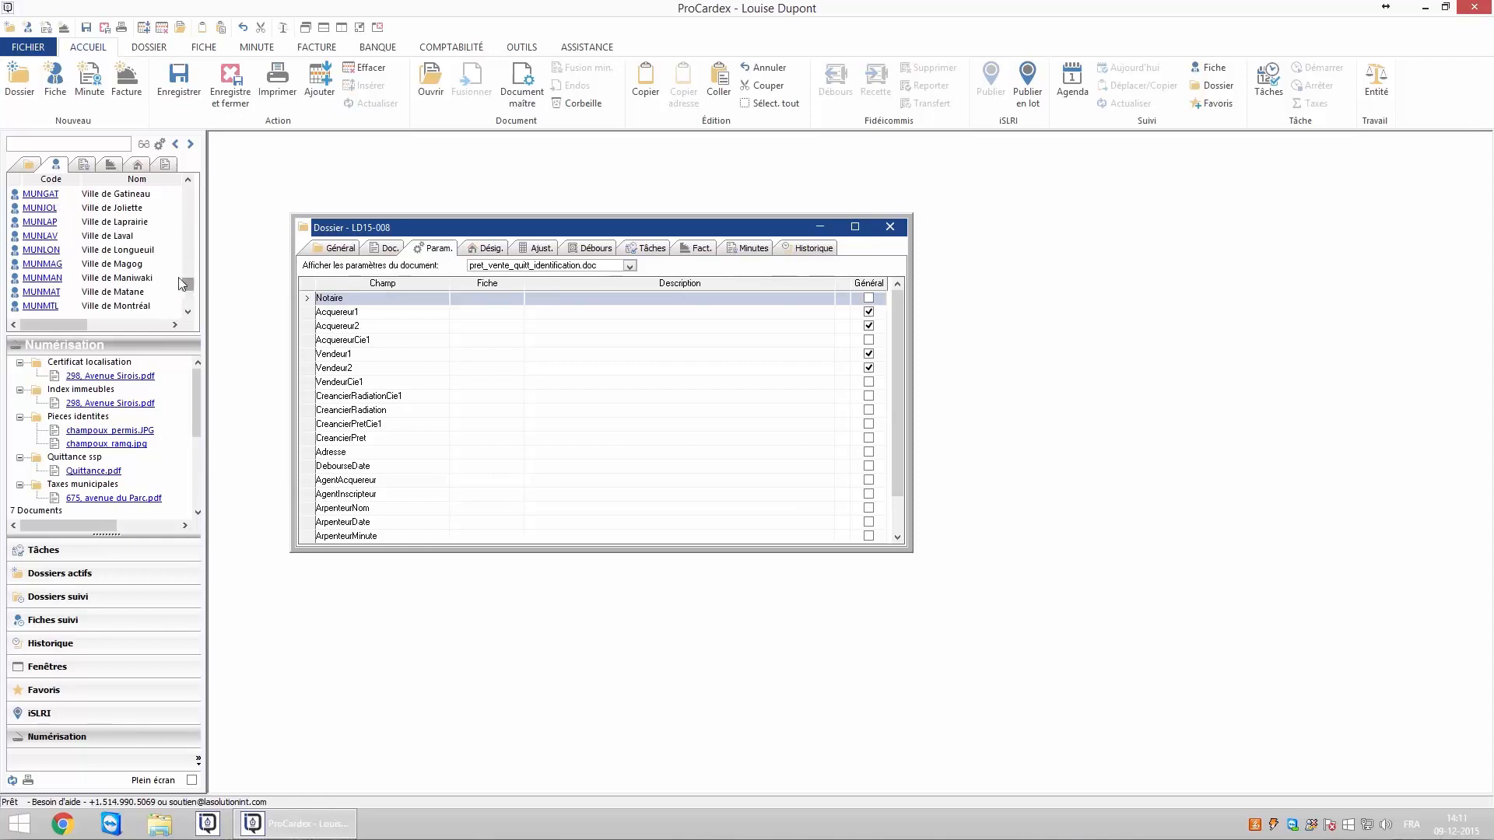
mouse_move(142, 244)
Search 'scotia' and 'bmo', assigning SCOHYPSS-F to CreancierPretCie1 and BMOSS-F to CreancierRadiationCie1.
click(475, 430)
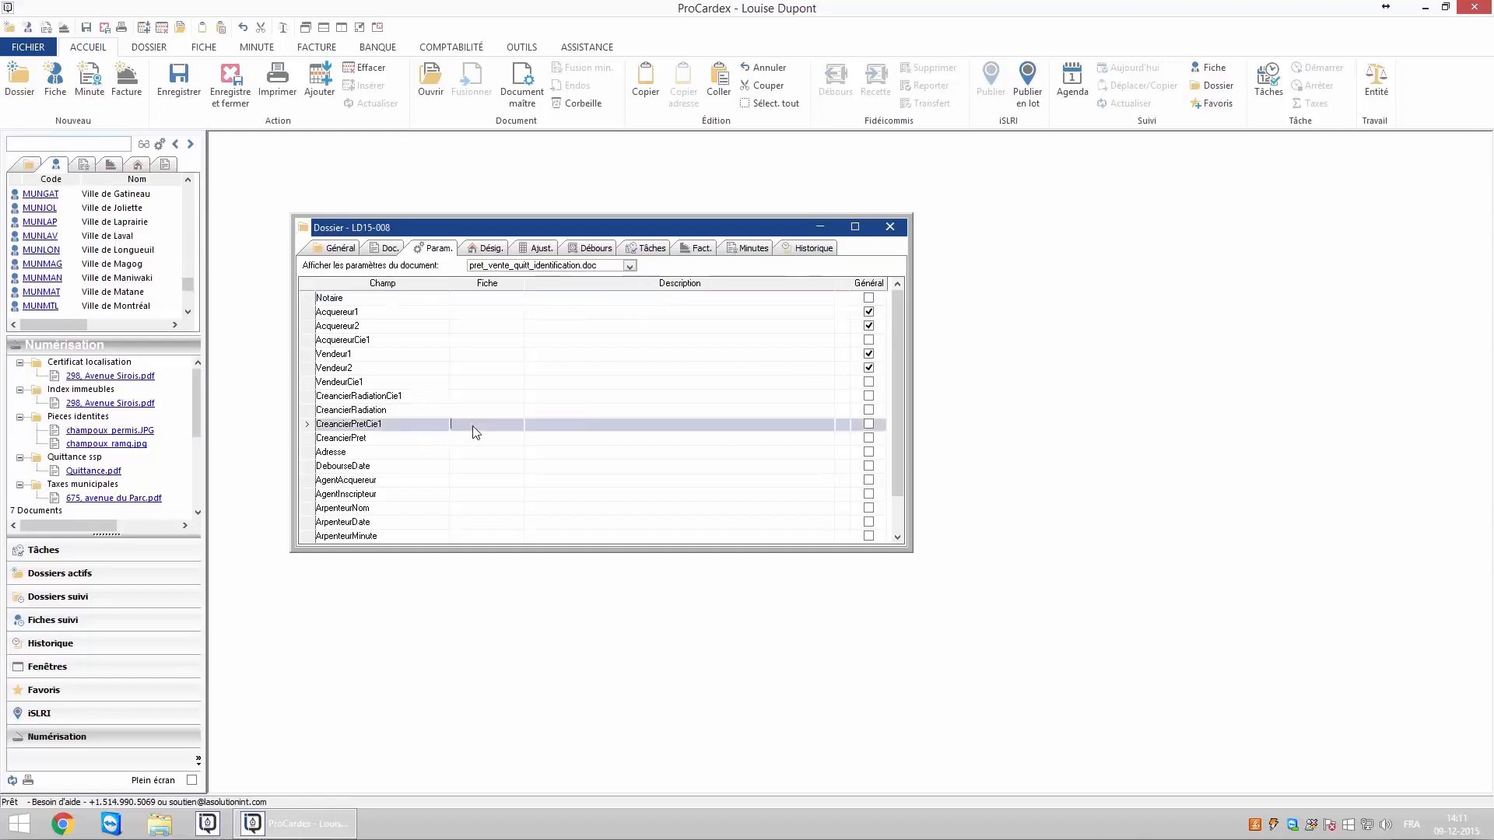
click(71, 144)
text(scotia)
key(Return)
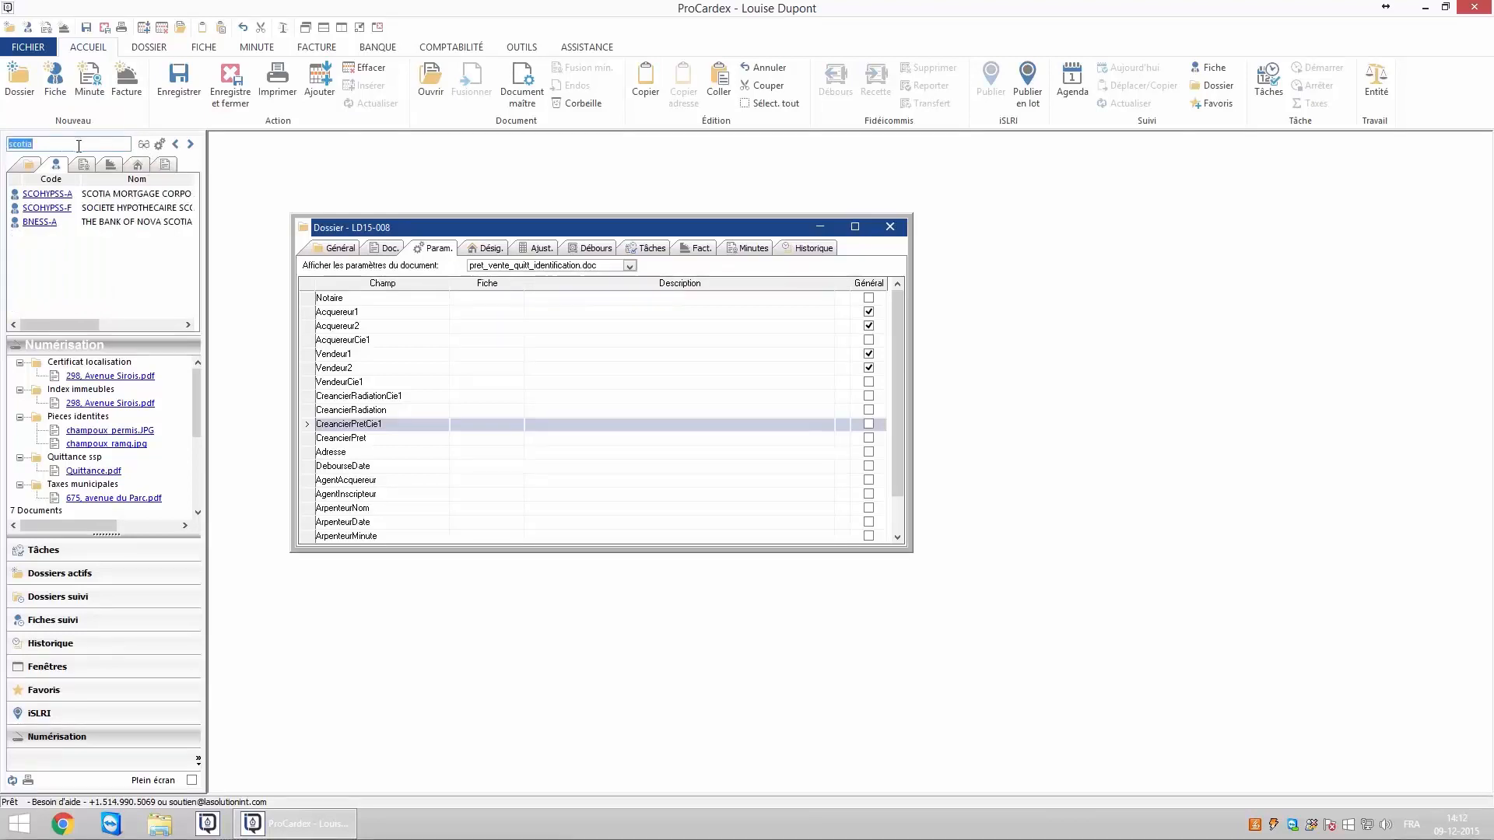
drag(53, 207, 484, 430)
click(52, 146)
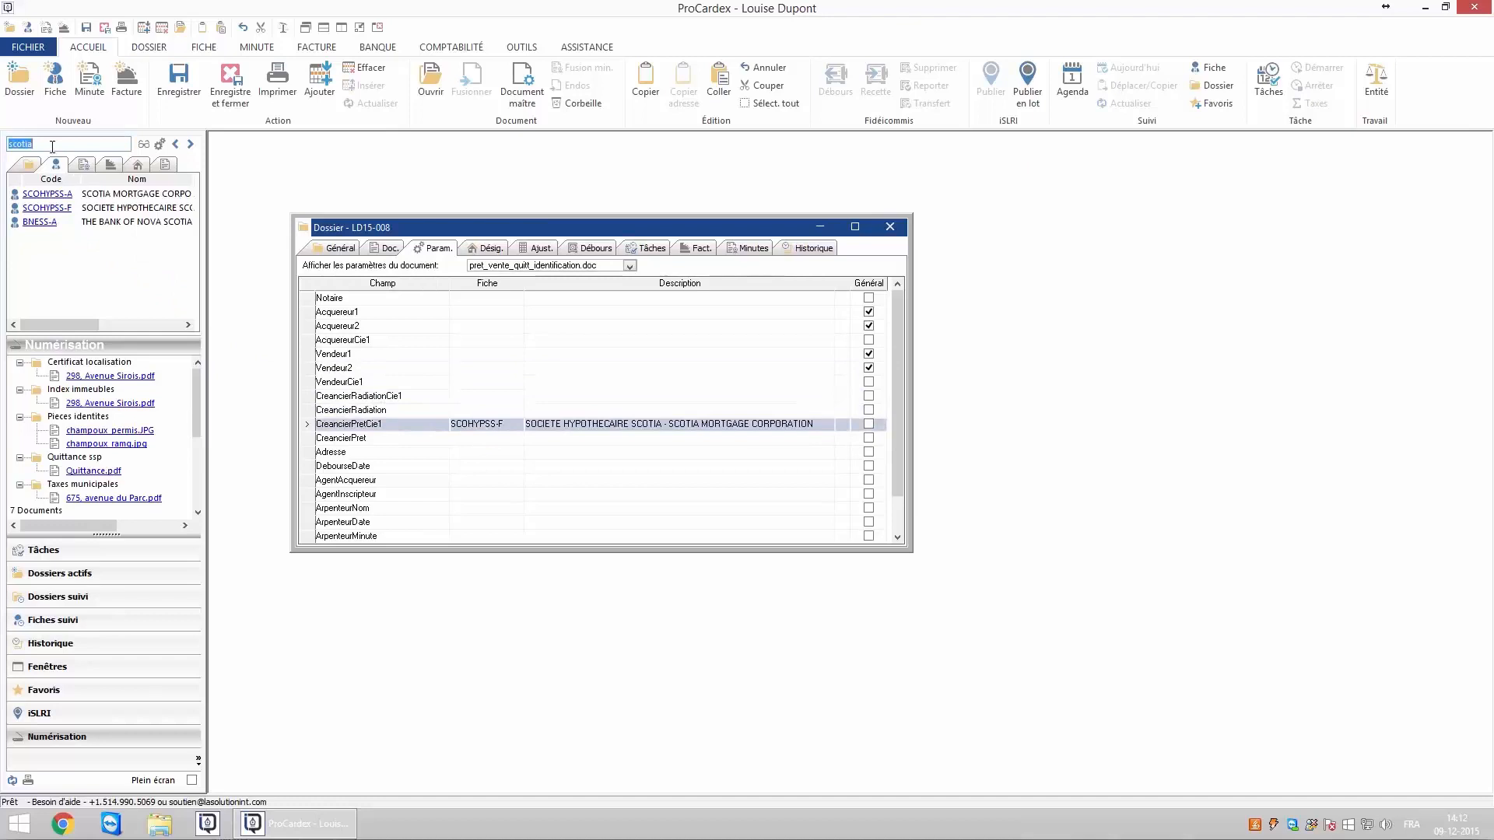
text(bmo)
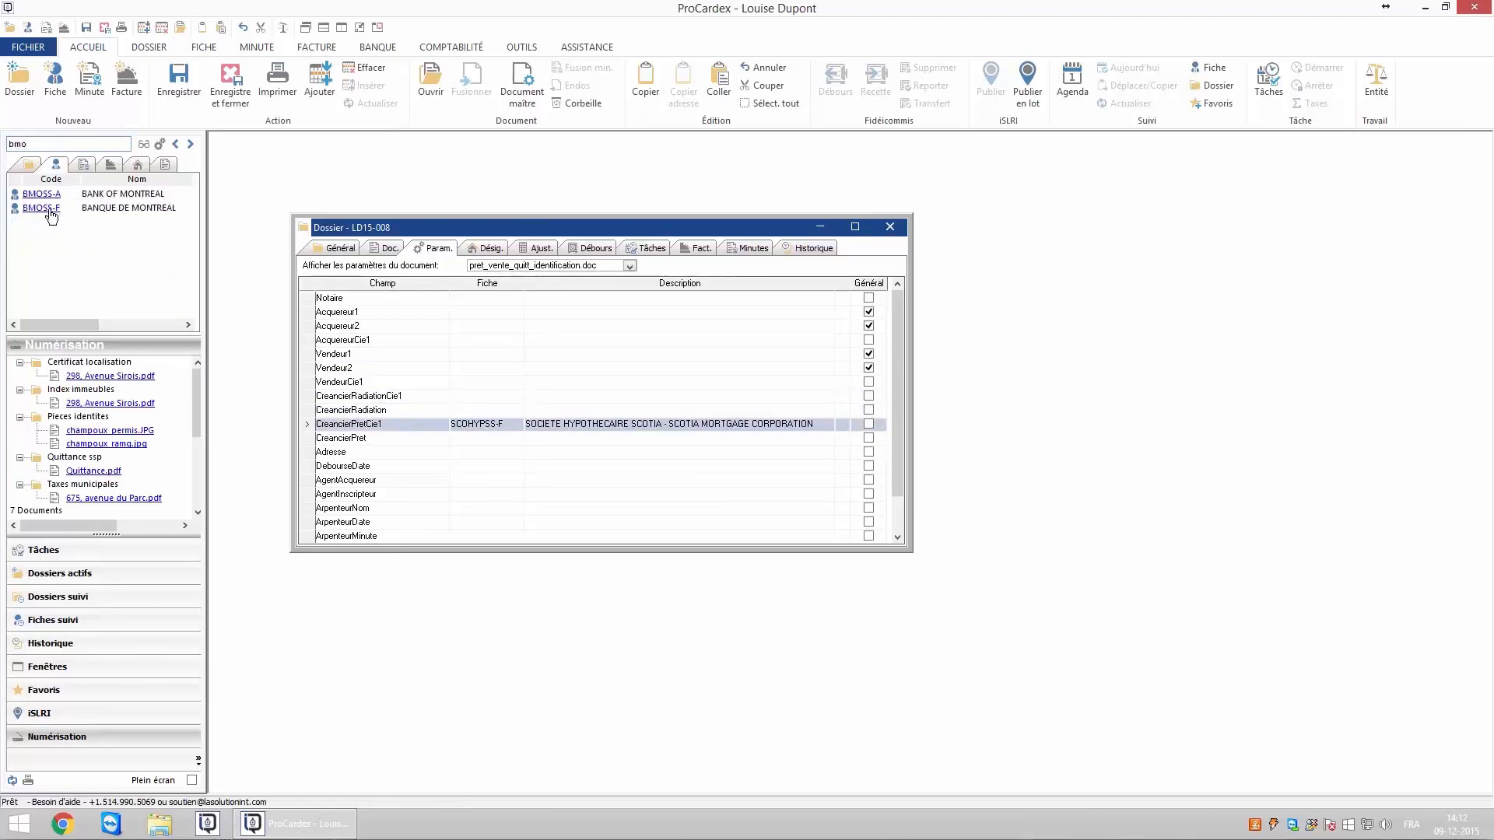
drag(50, 215, 474, 403)
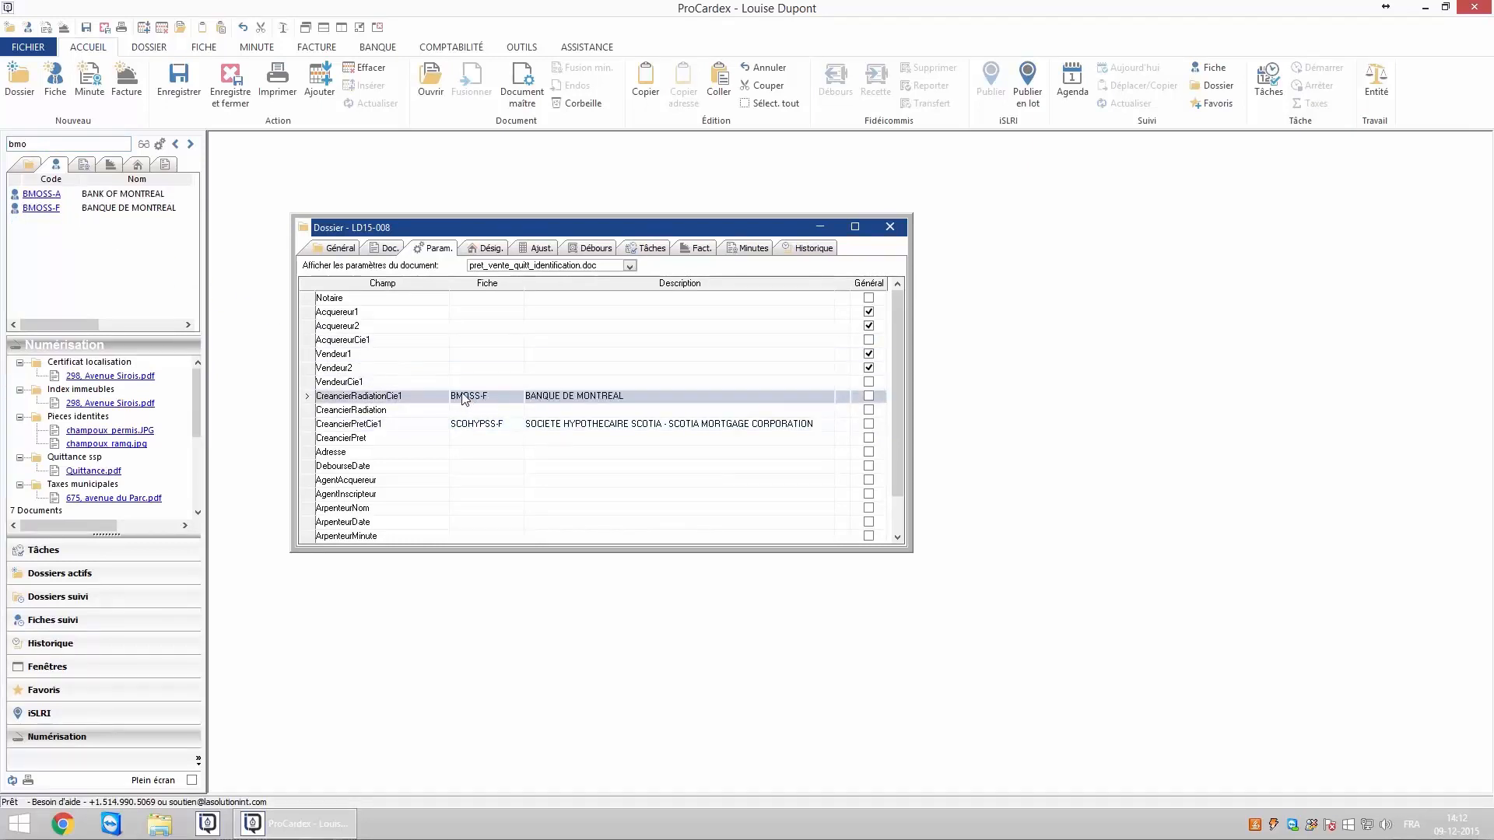
Link the NOTAIRE fiche to the Notaire parameter by entering 'notair' in its Fiche cell.
click(475, 302)
text(notaire)
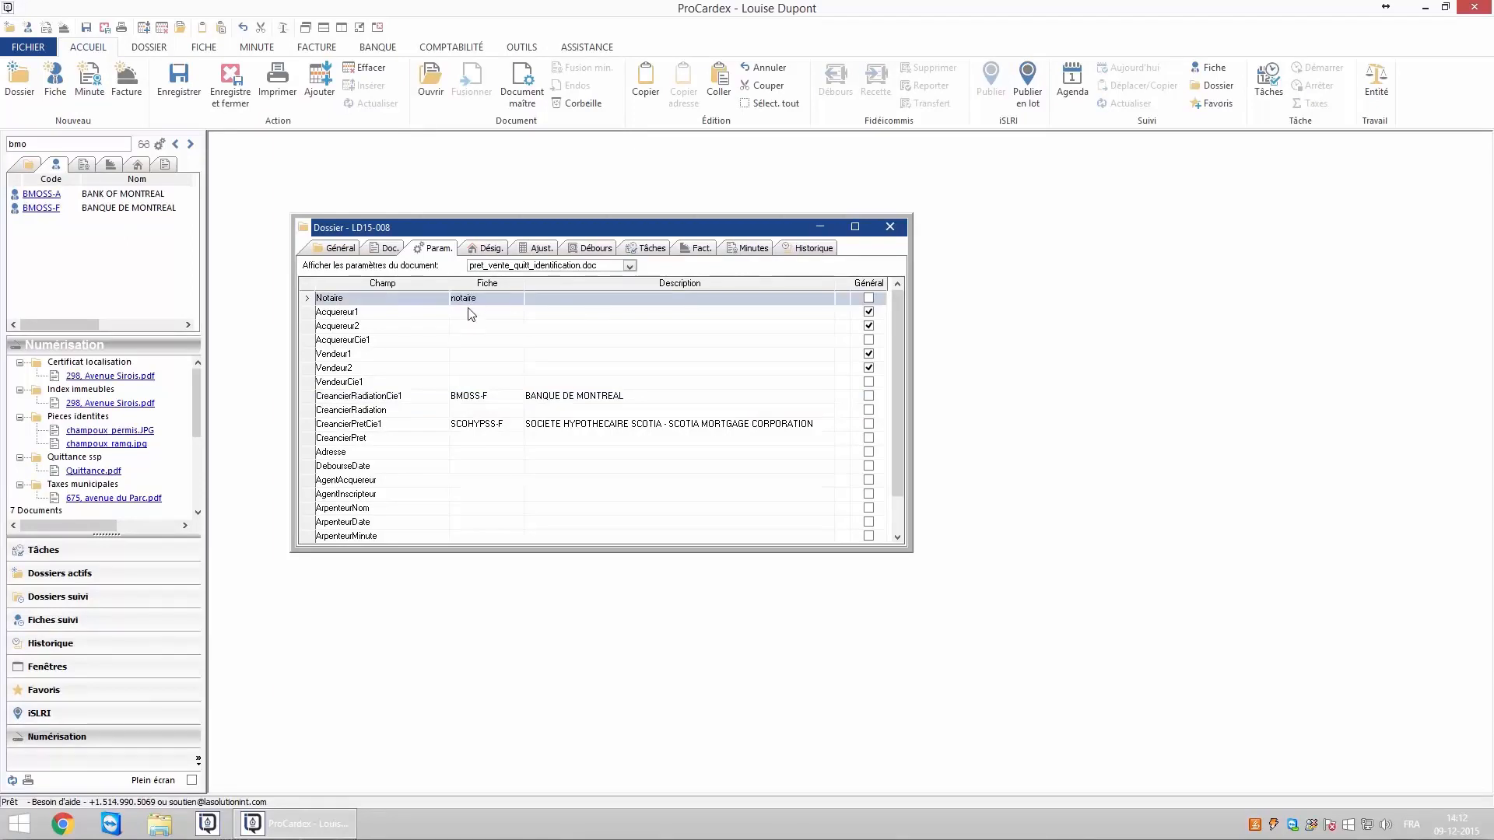
key(Return)
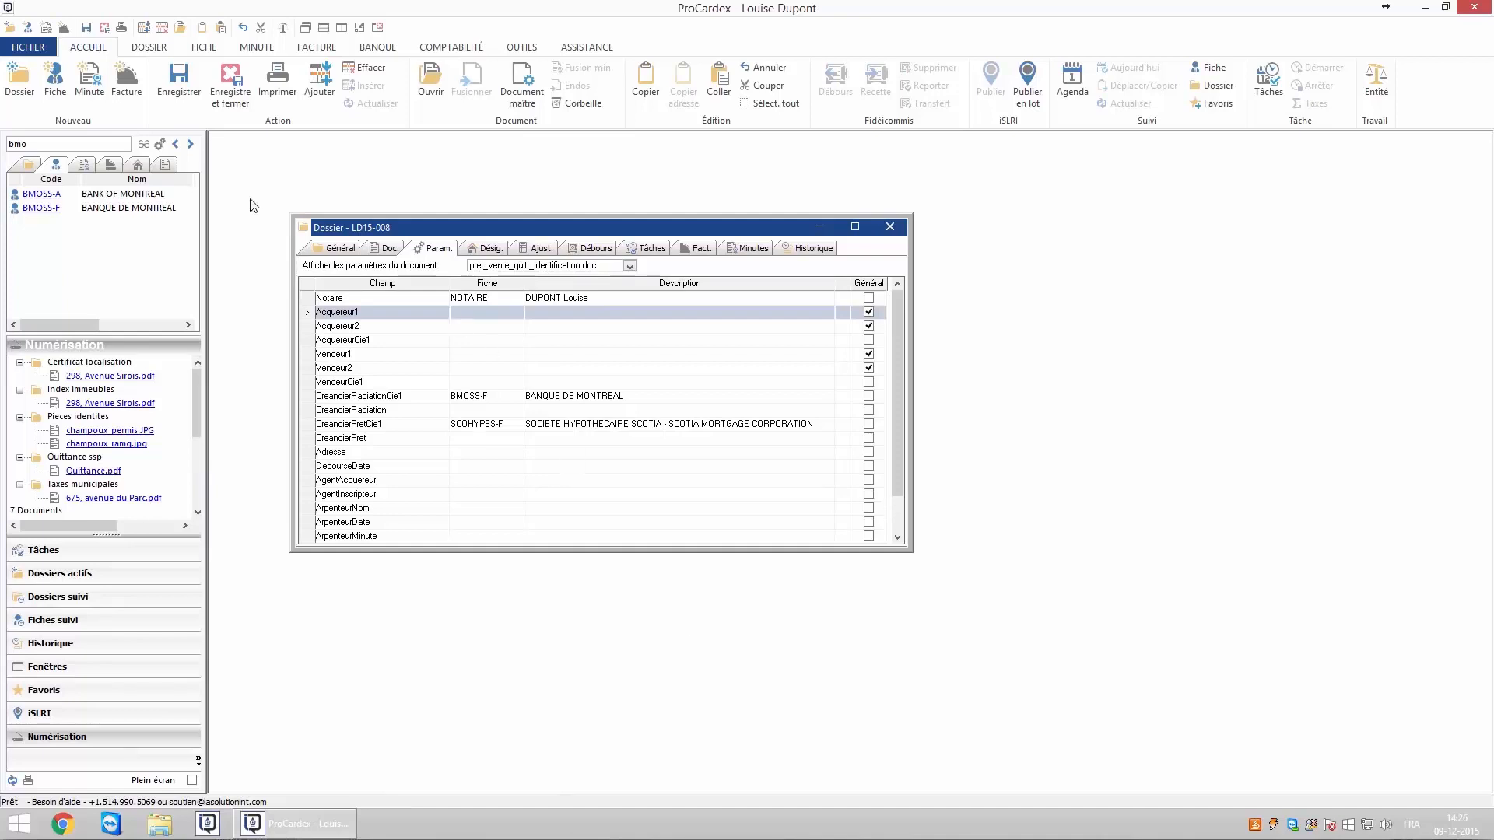
click(53, 80)
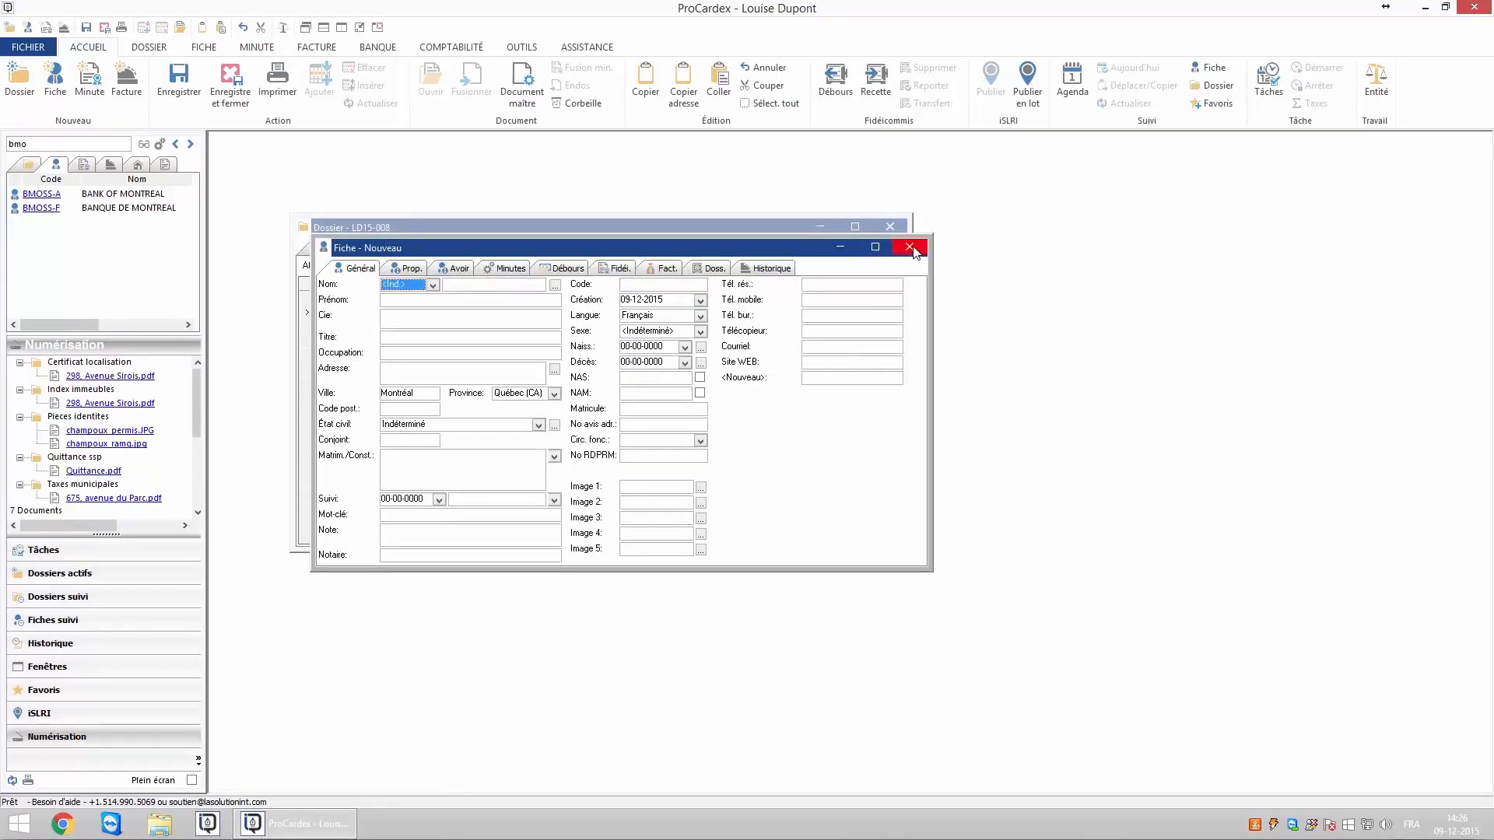
click(911, 247)
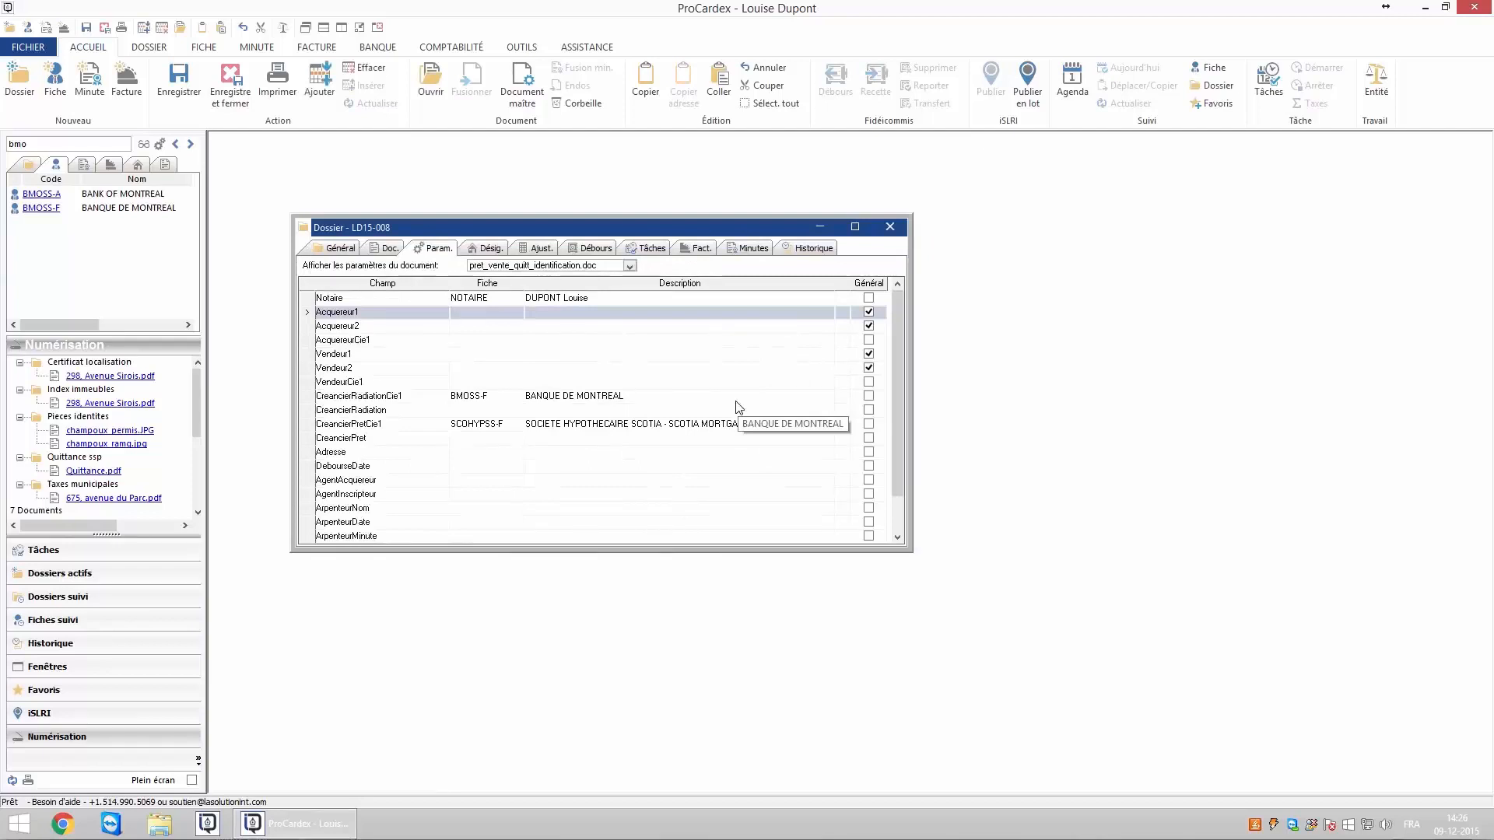
Create a new client fiche for Acquereur1 with title M. and the buyer's last and first names.
double_click(476, 314)
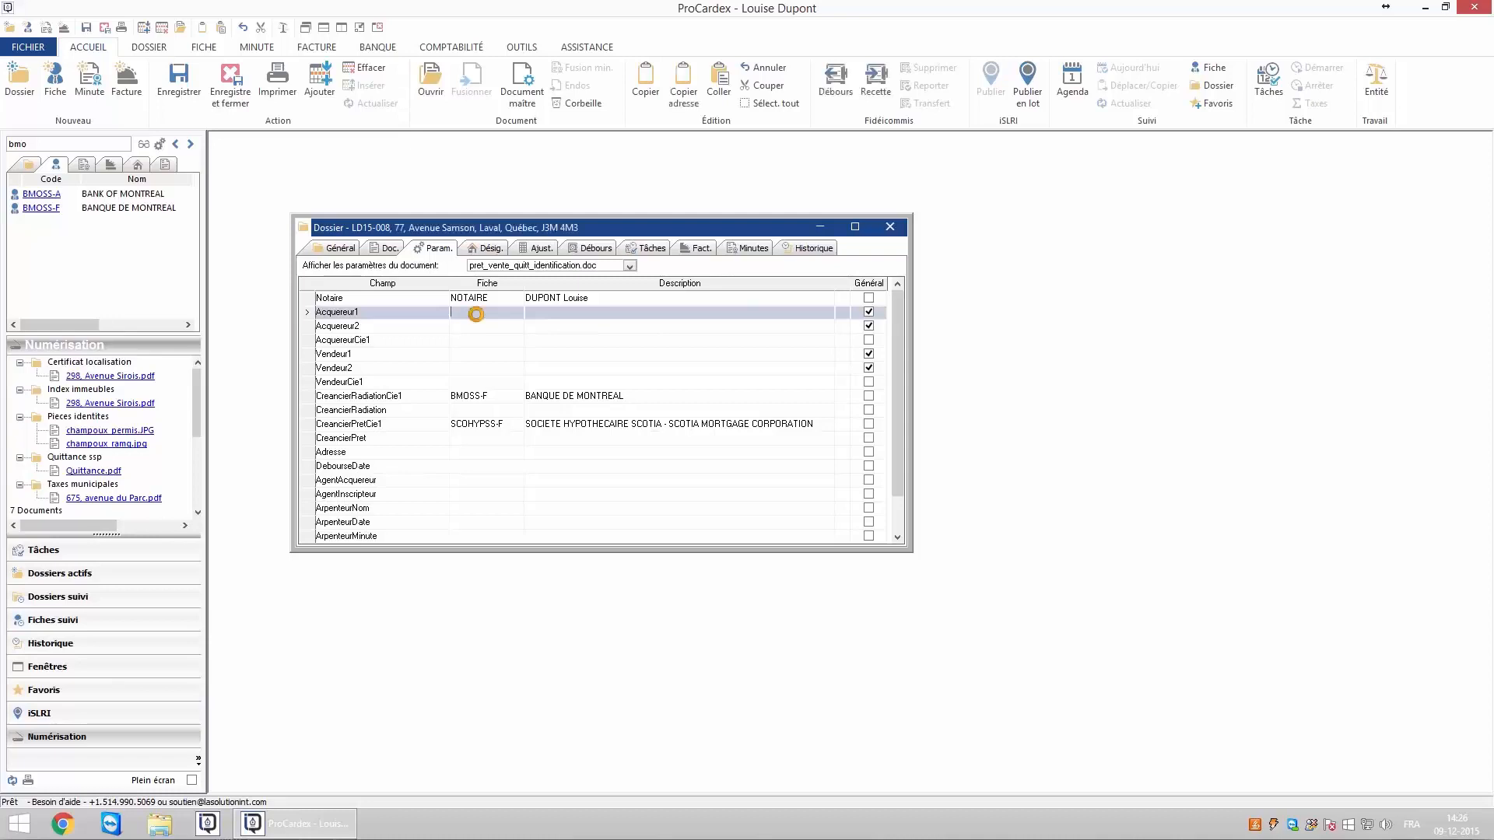
click(453, 305)
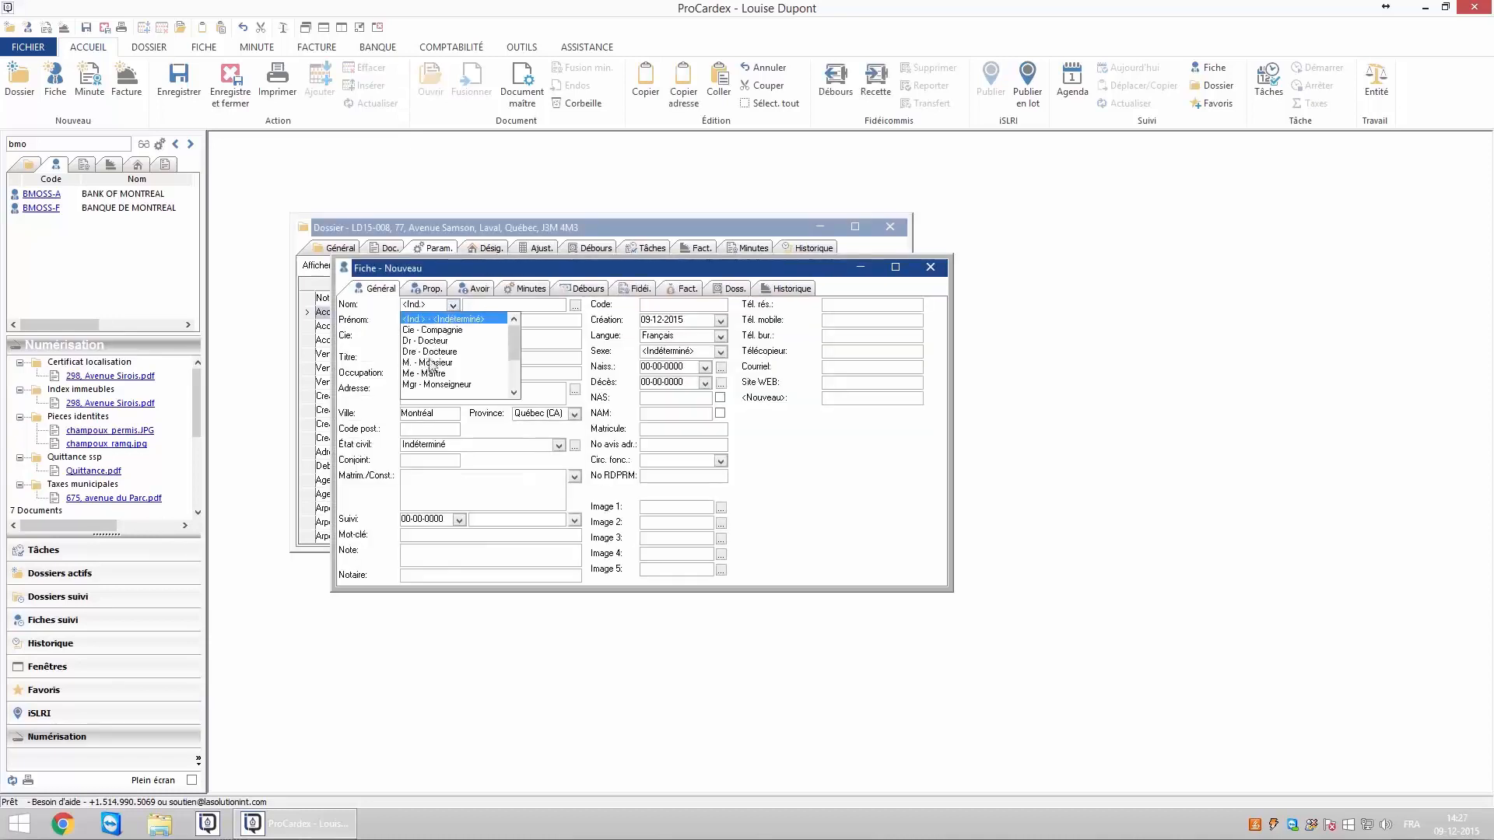
click(432, 364)
click(480, 308)
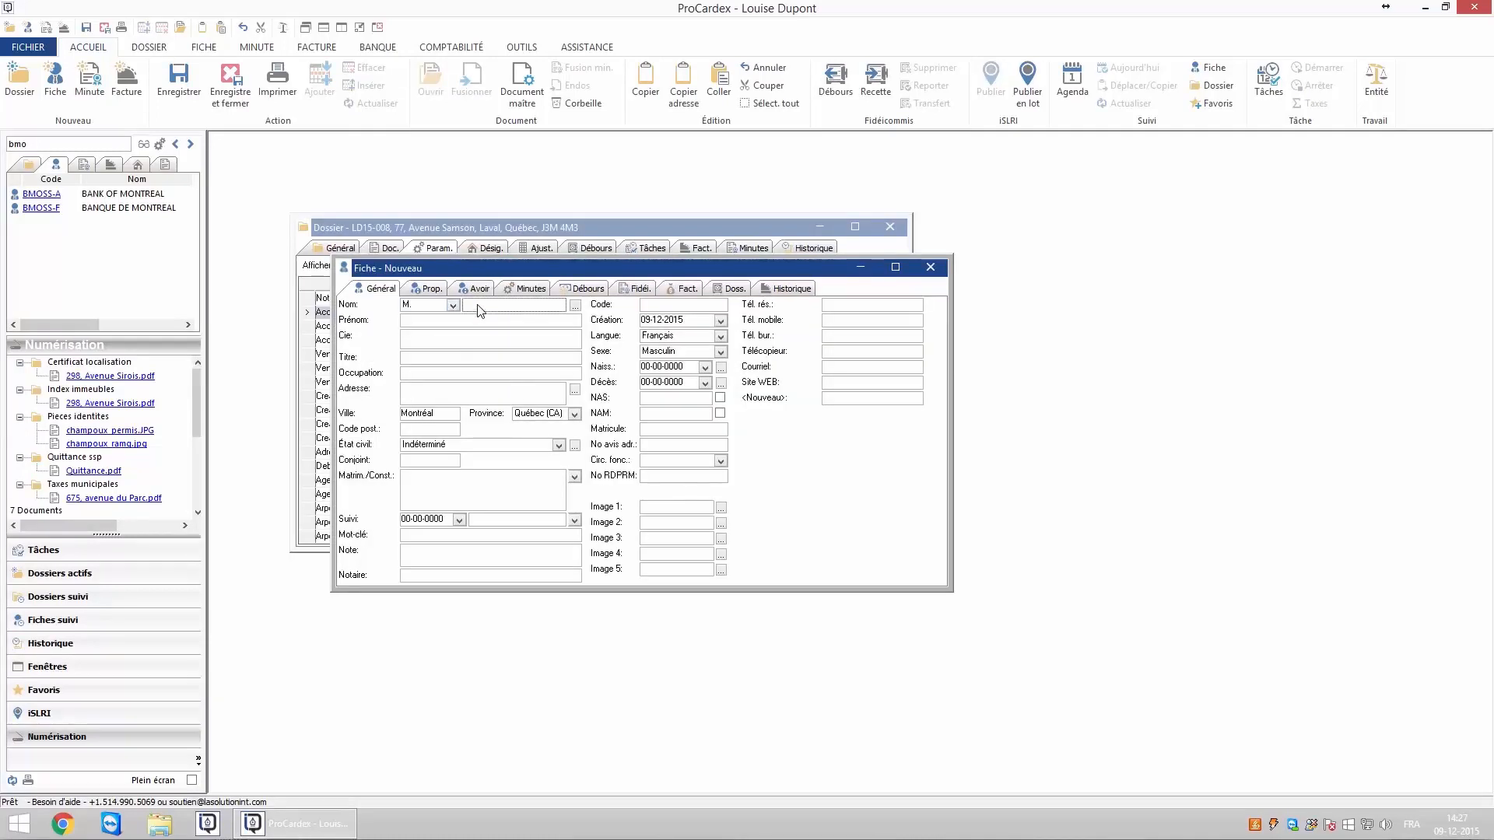
key(Tab)
click(178, 78)
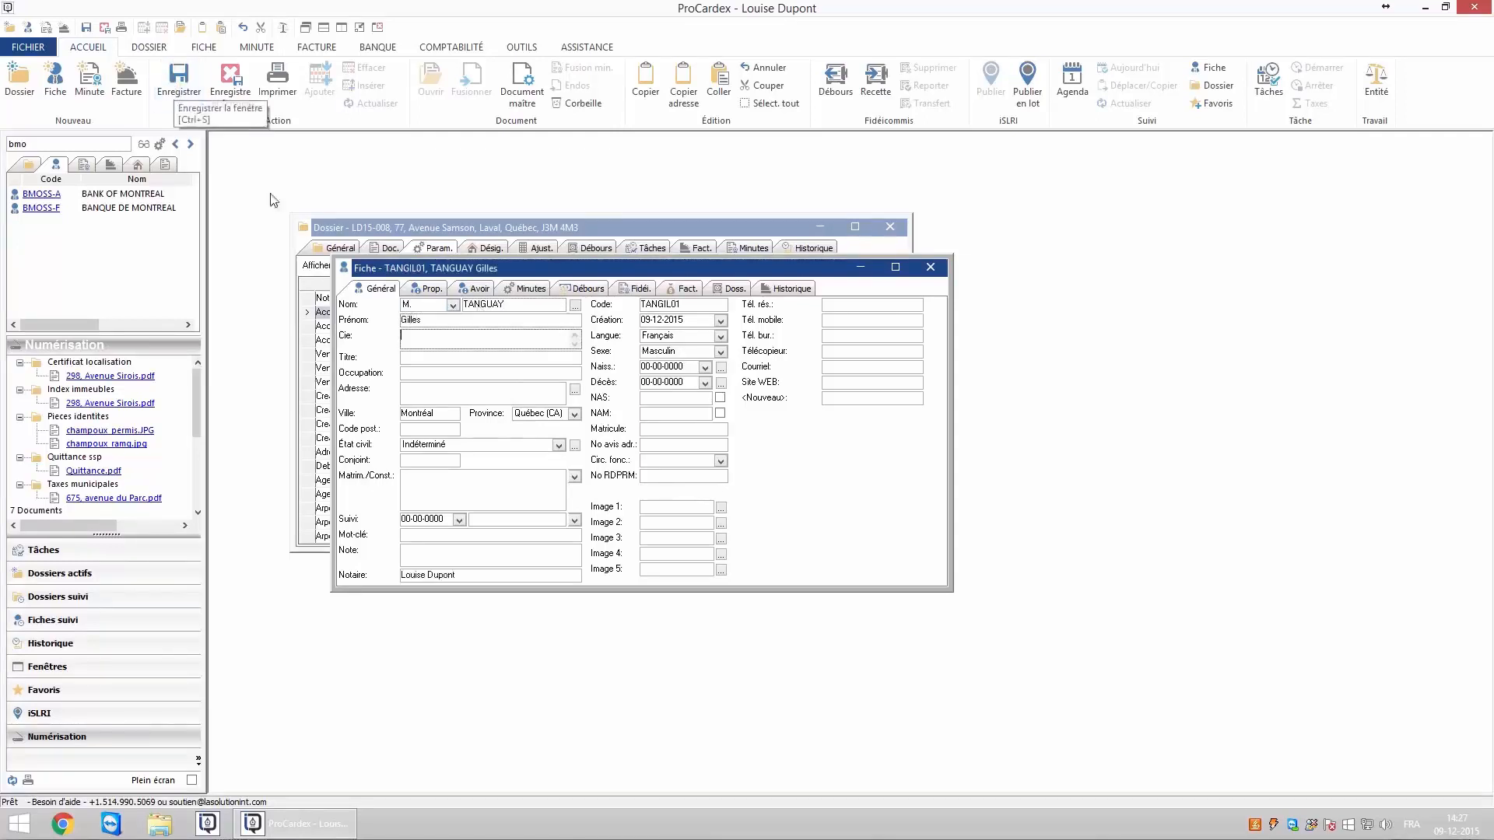
Fill in the buyer's street address, postal code, home and mobile phones, then save and close.
click(397, 391)
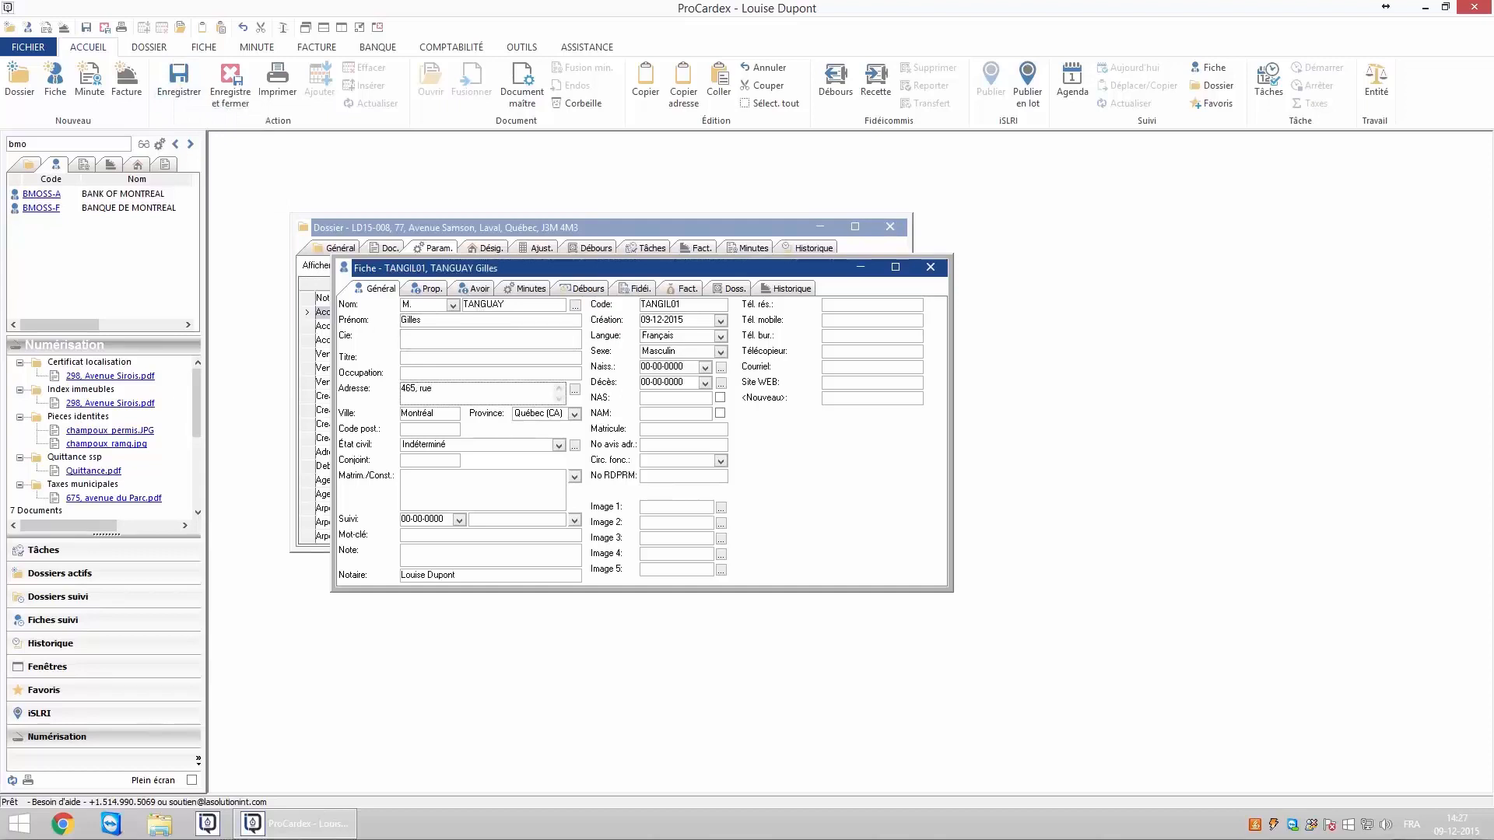
key(Tab)
key(Tab)
key(Tab)
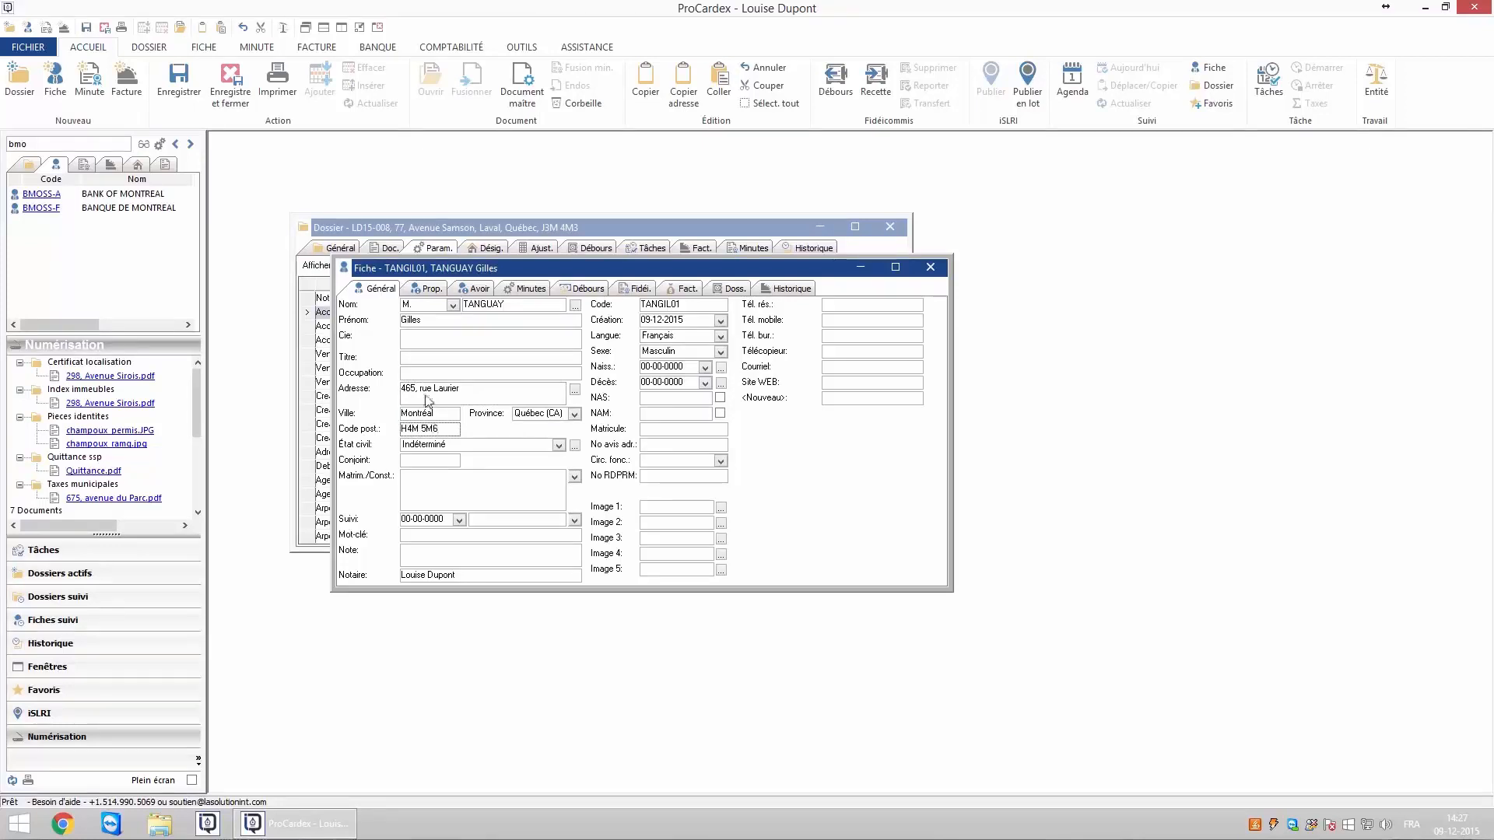
click(834, 308)
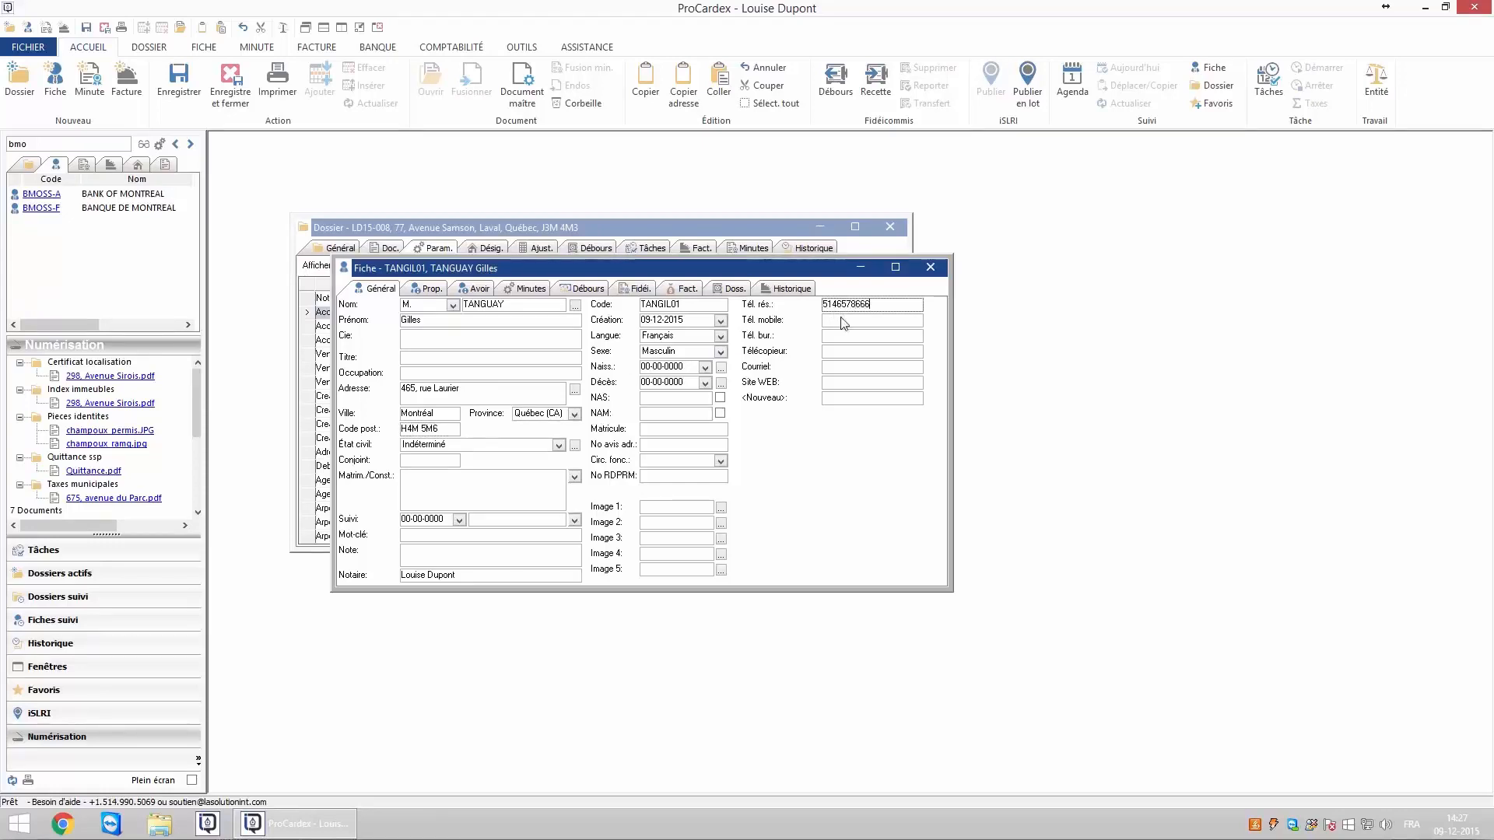
click(842, 322)
click(835, 339)
click(234, 94)
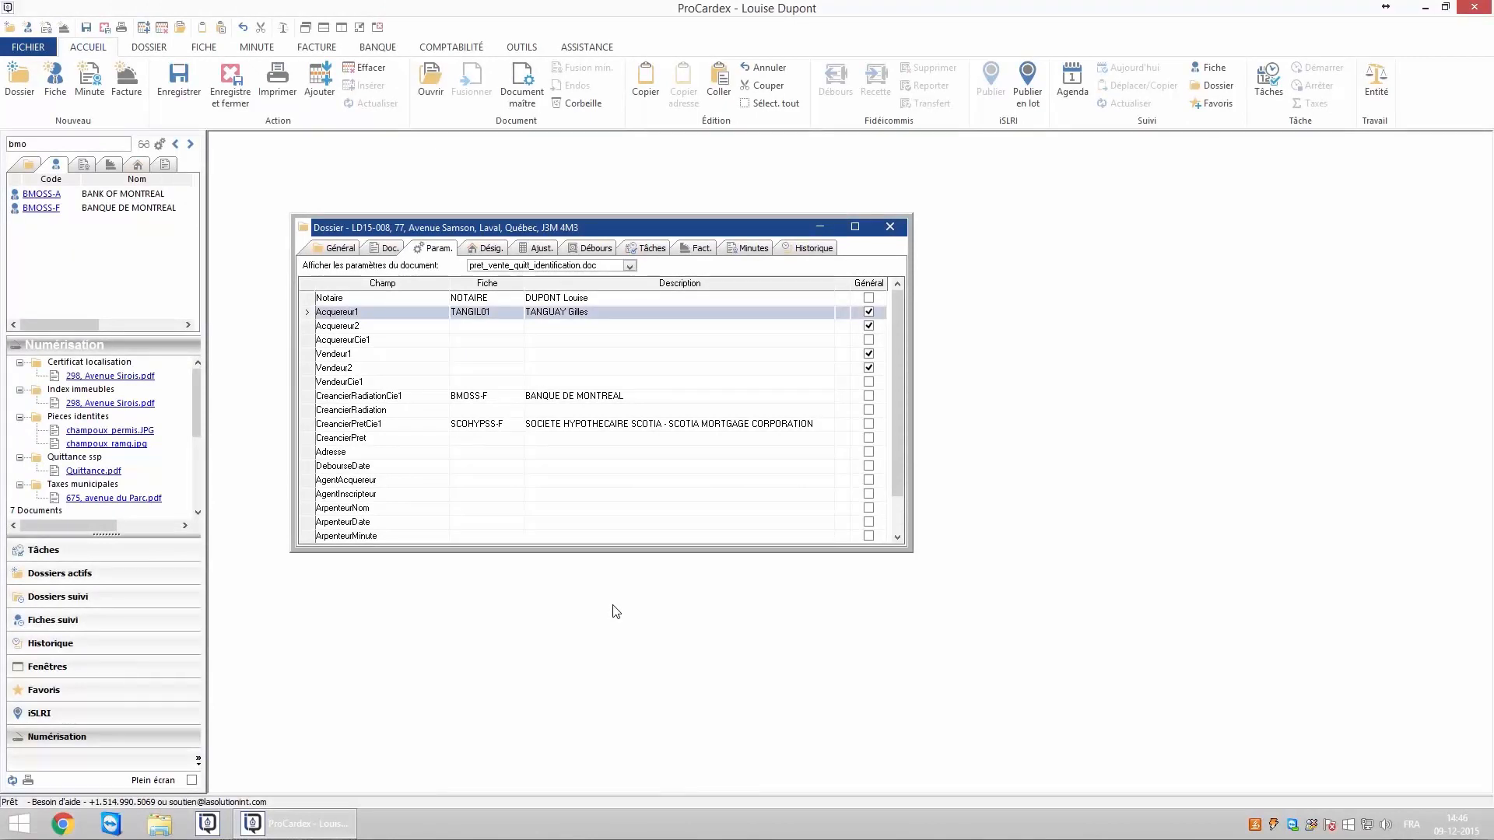
Reopen the Acquereur1 buyer's fiche and create a linked Conjoint record from the FICHE tab.
double_click(473, 314)
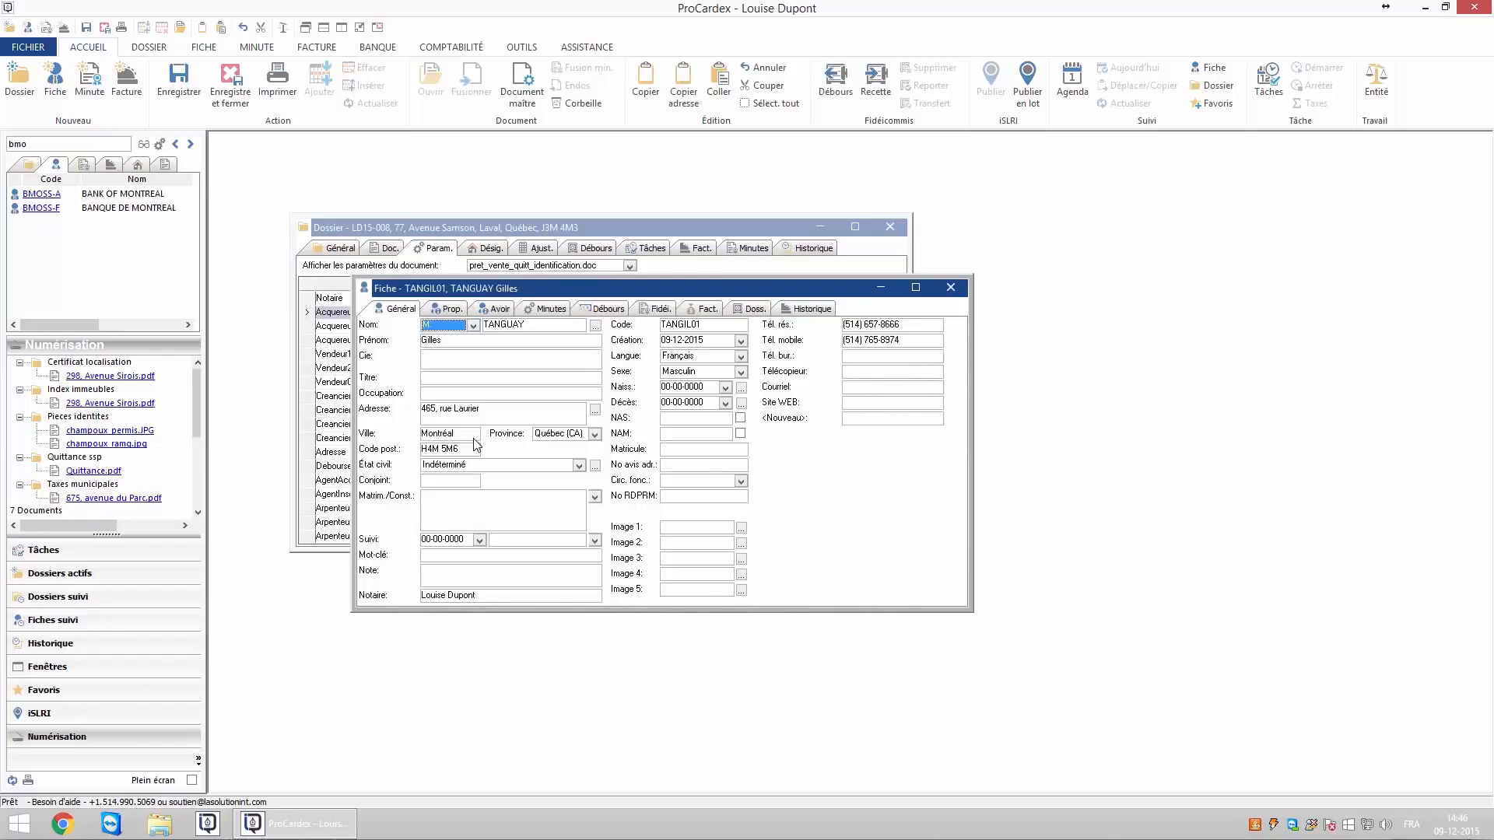
click(205, 48)
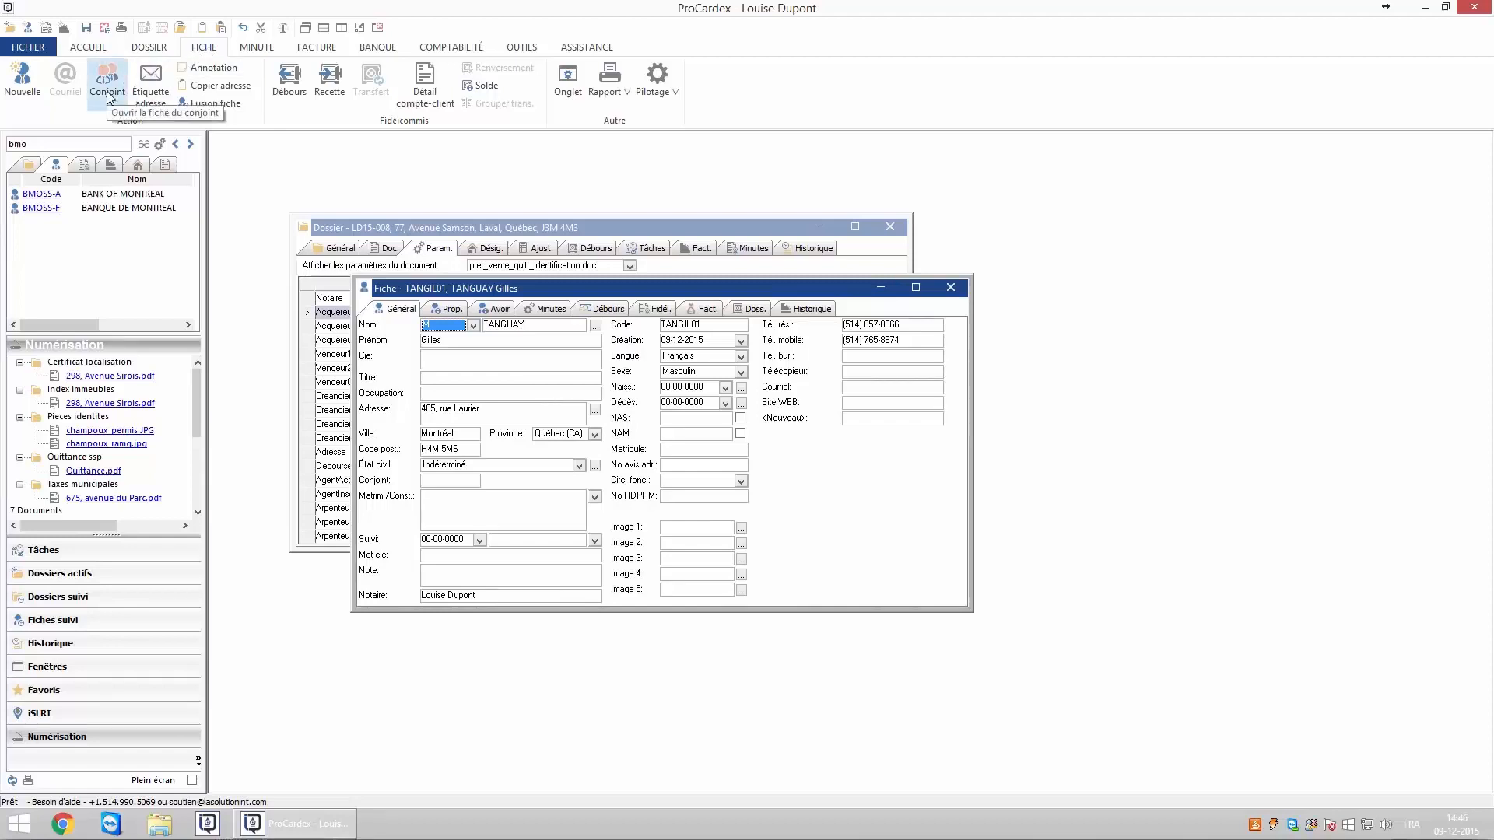
click(451, 481)
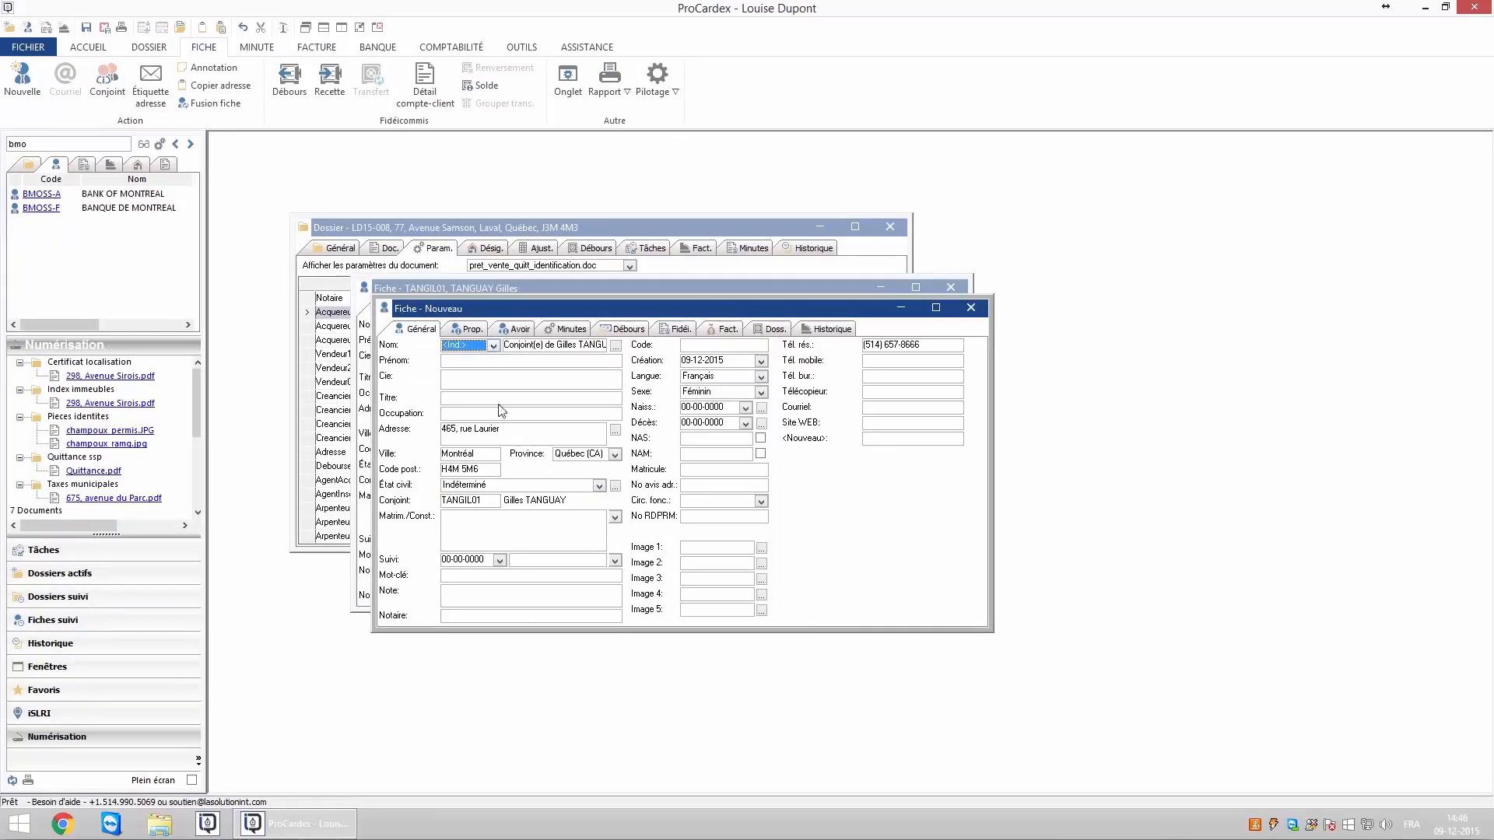
Check the copied address and phone, then give the spouse title Madame plus her surname and first name.
click(498, 441)
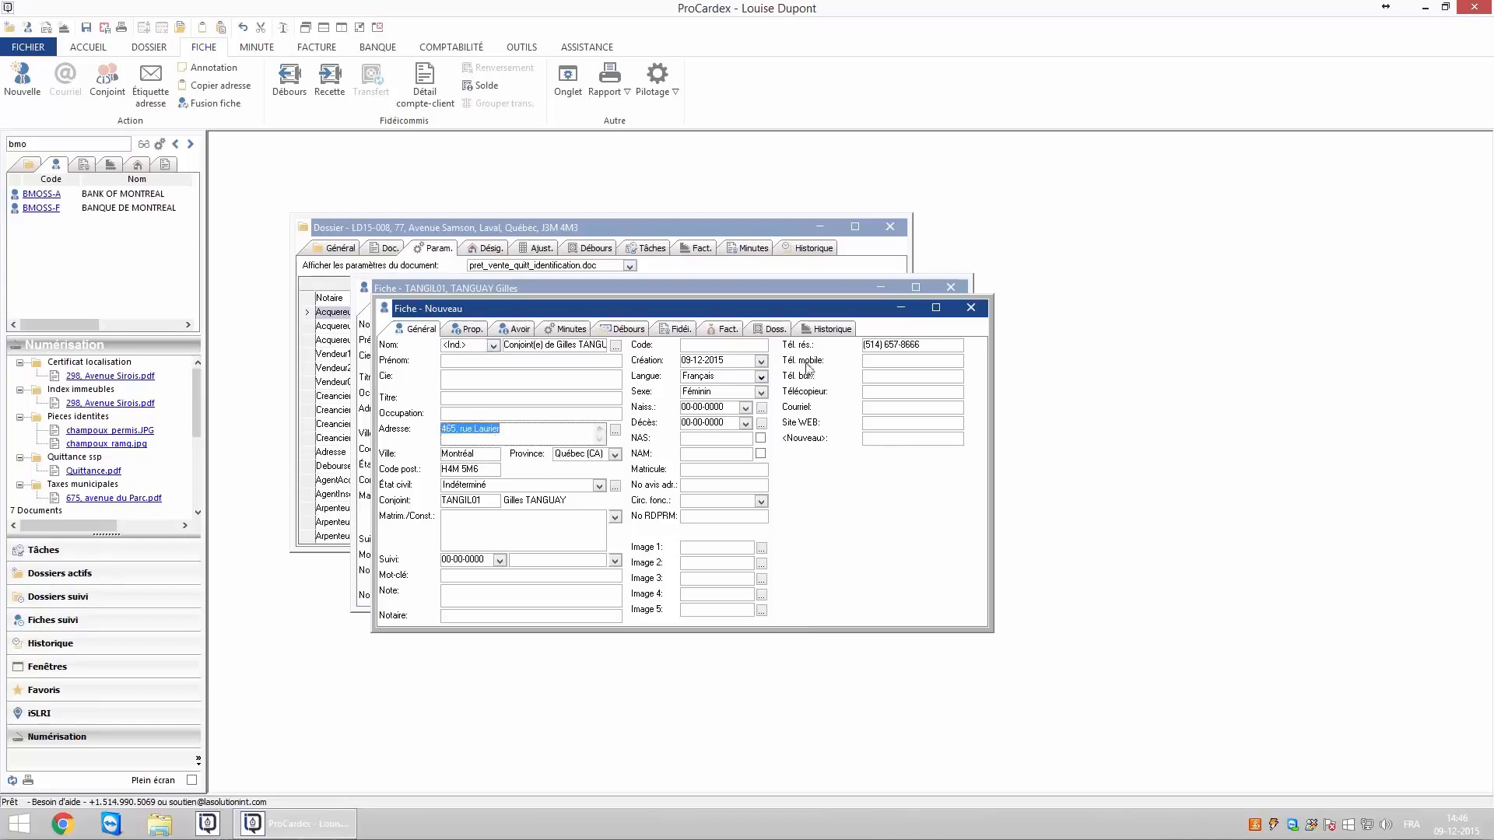
click(884, 354)
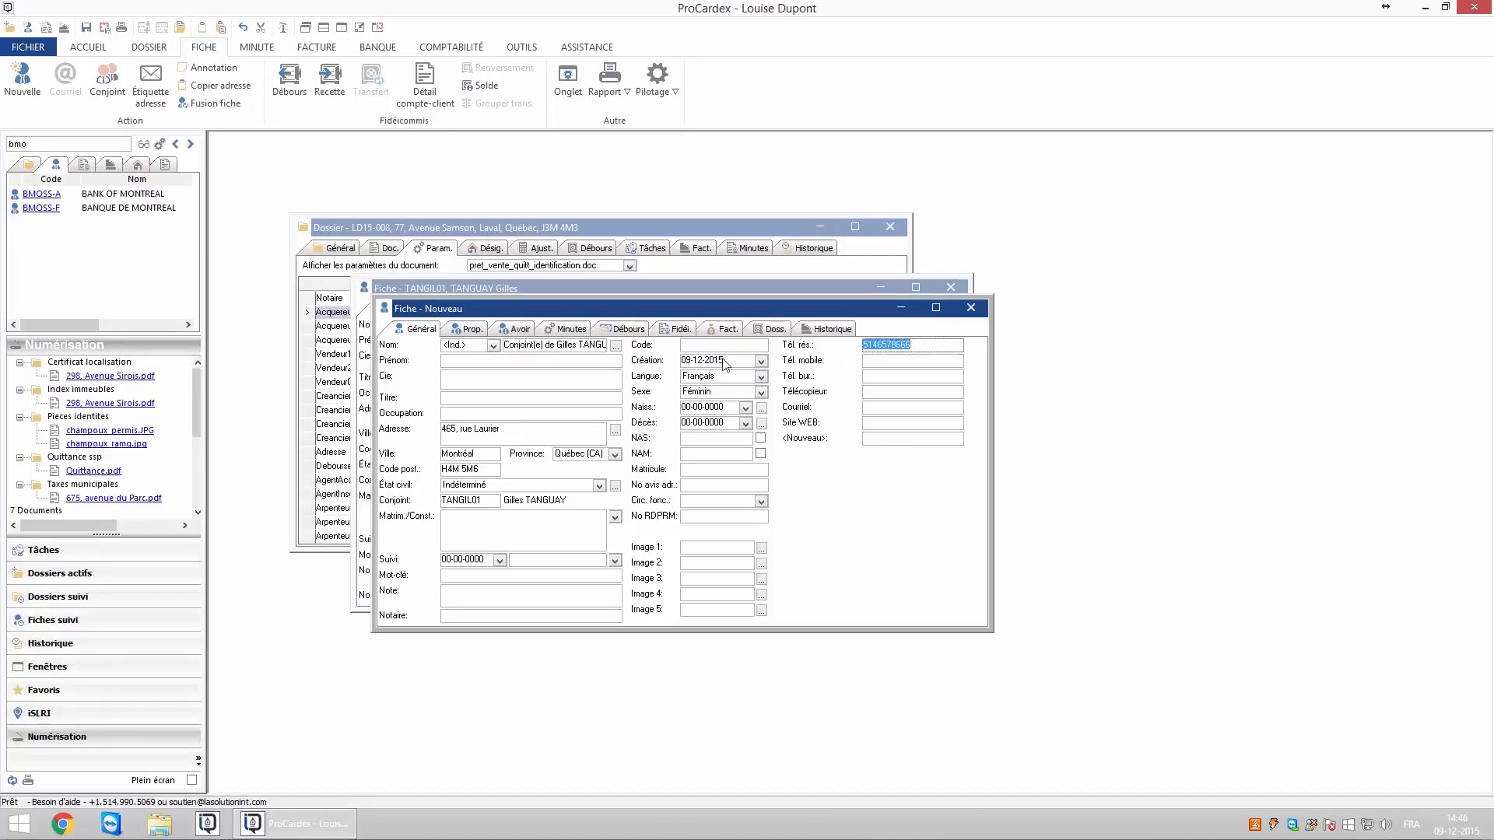
click(533, 381)
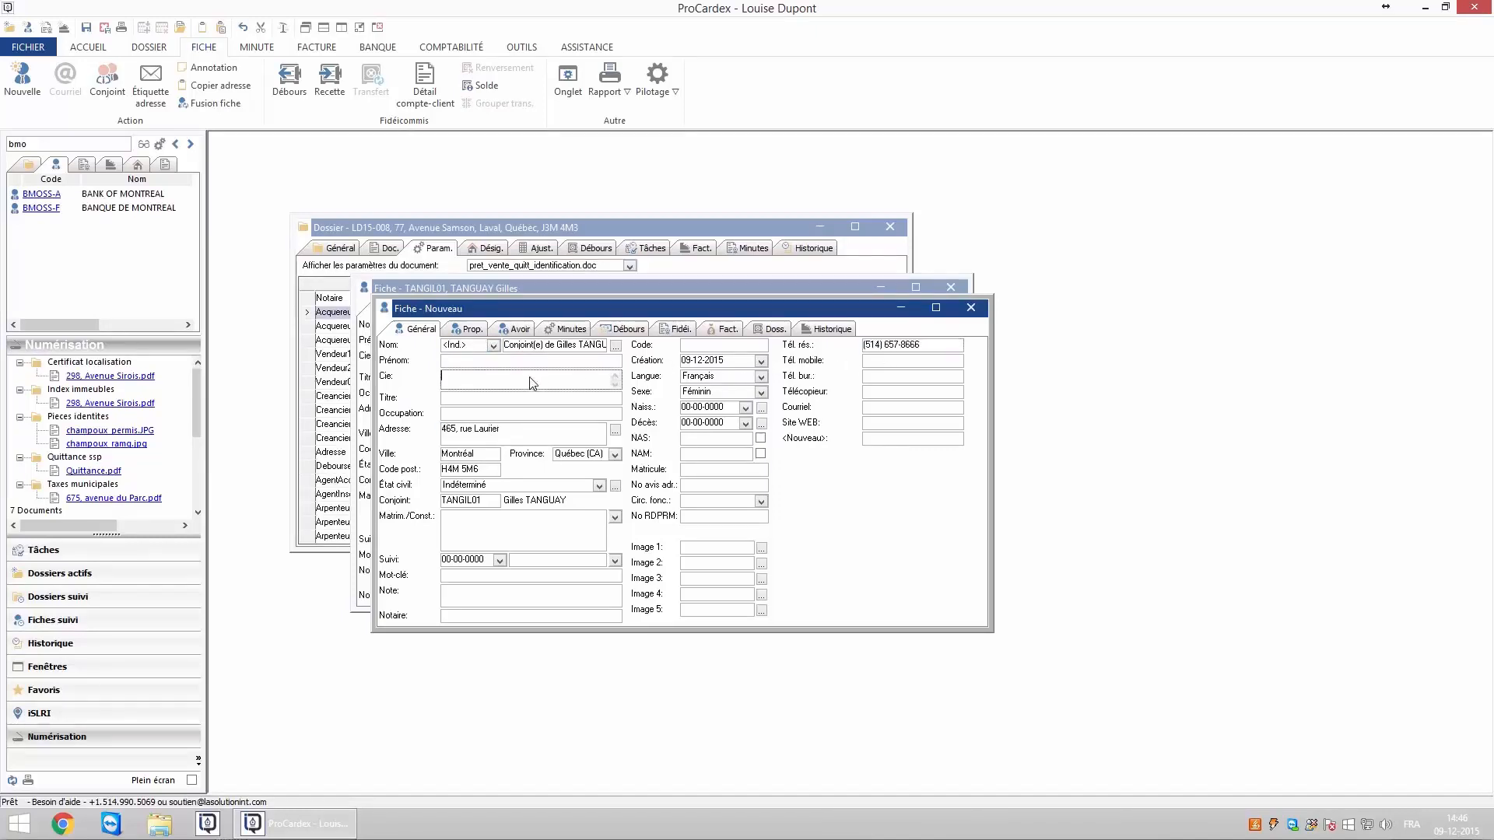
click(493, 345)
scroll(513, 397, down, 1)
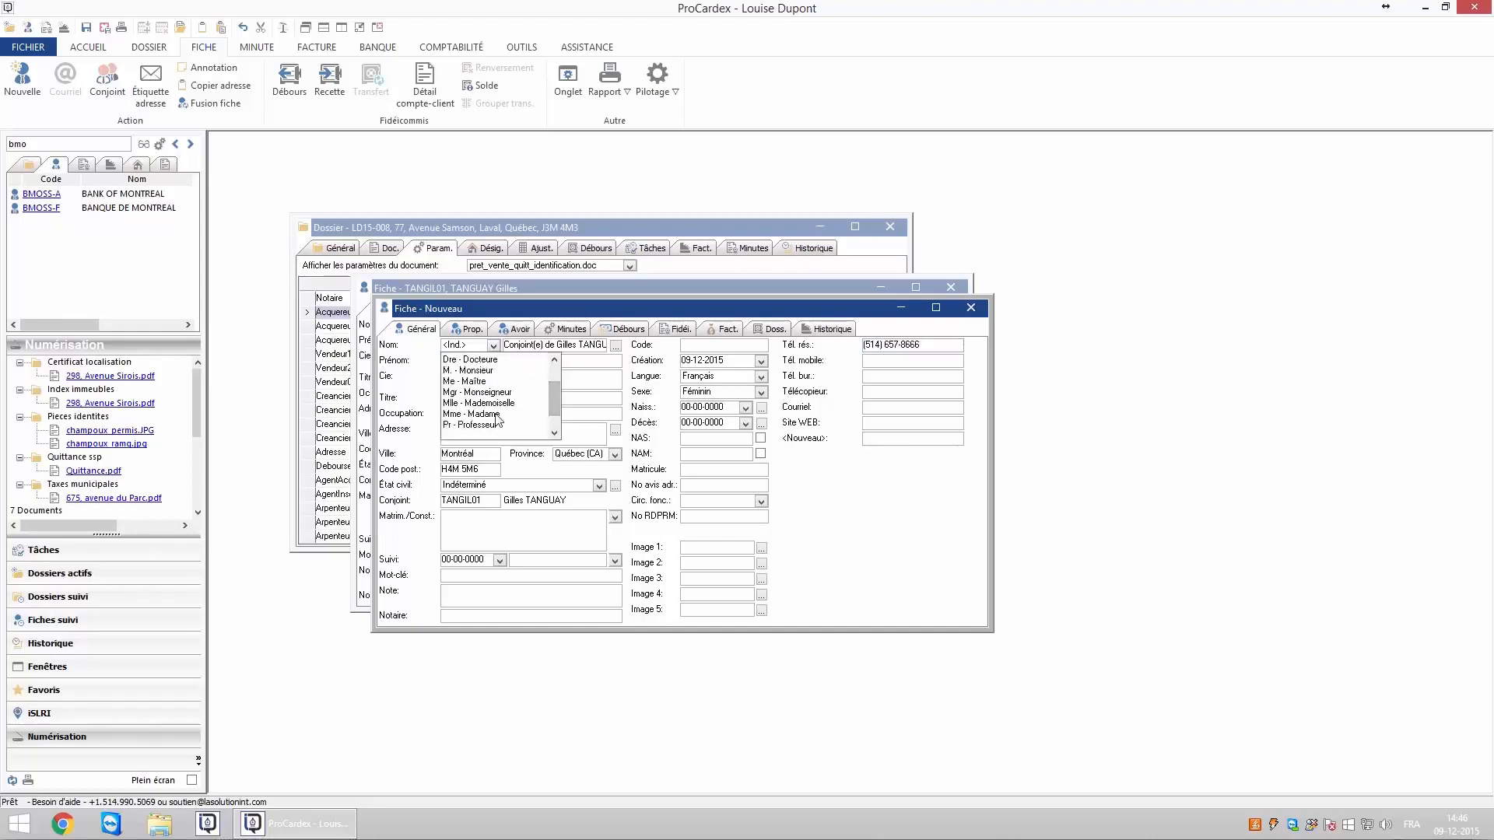
click(499, 414)
key(Tab)
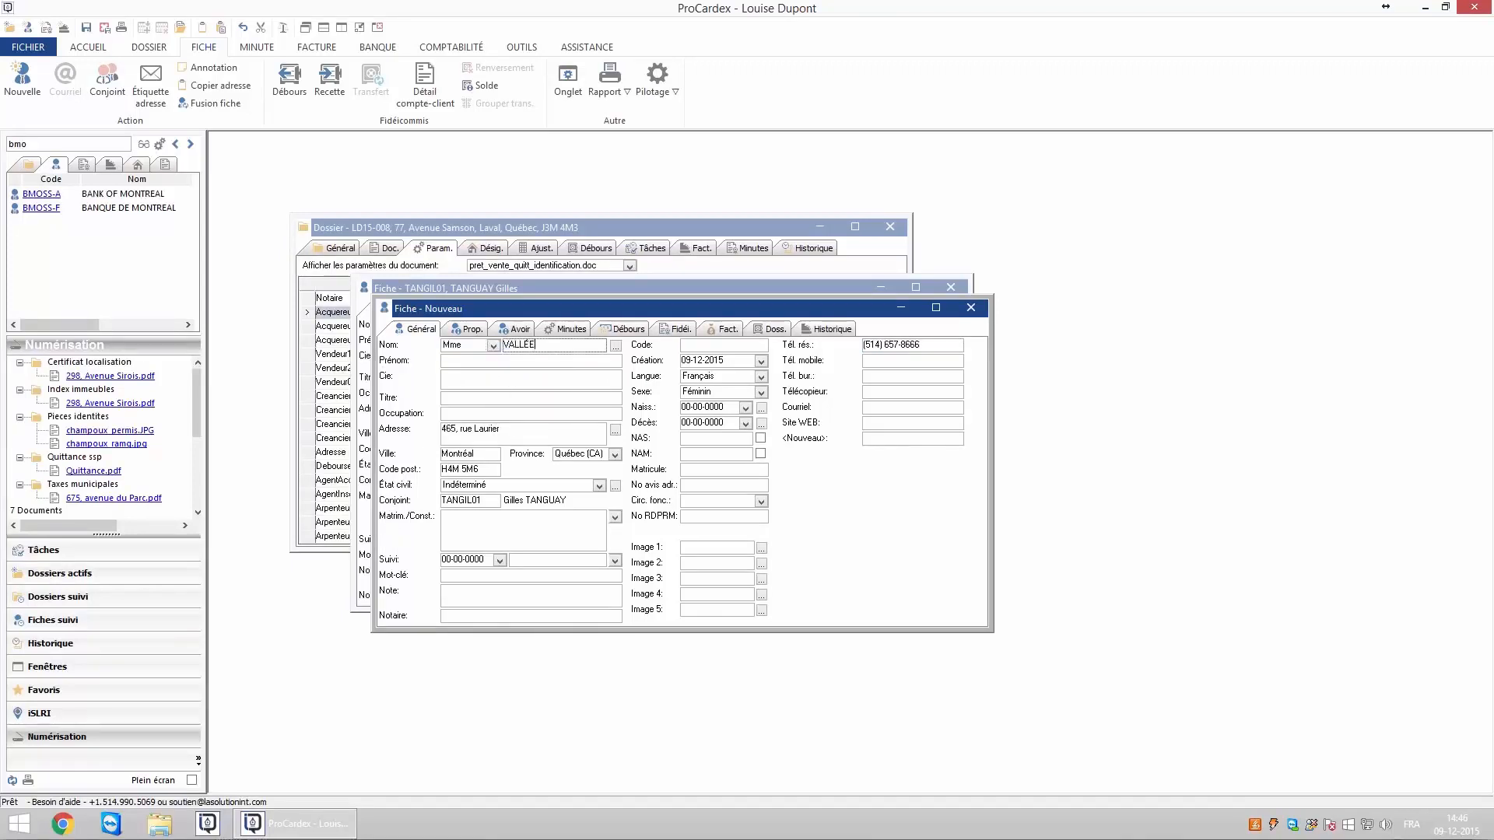
key(Tab)
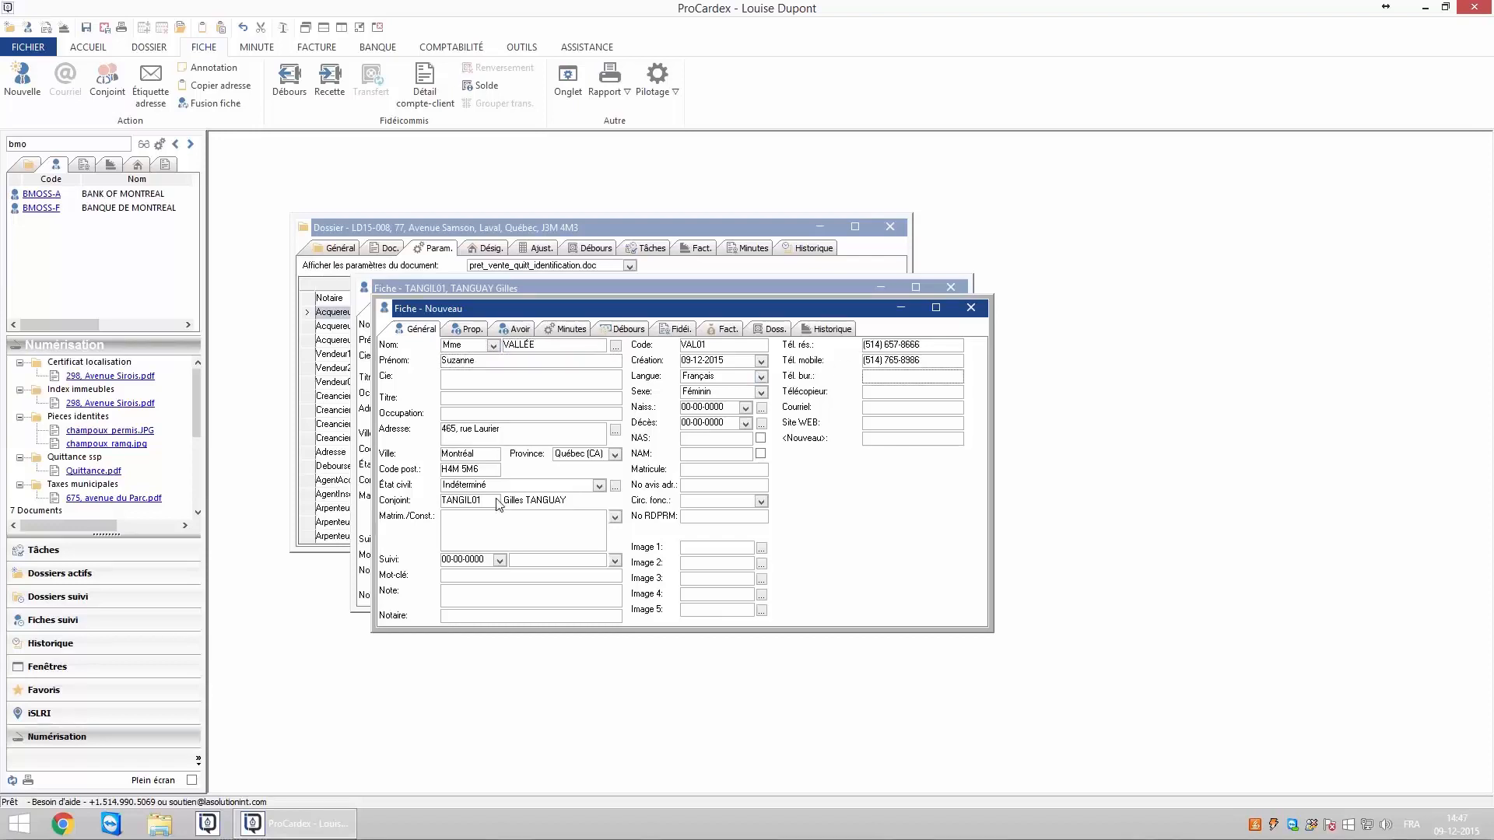
Save and close the spouse's card, then close the first buyer's card.
click(490, 506)
click(88, 47)
click(231, 82)
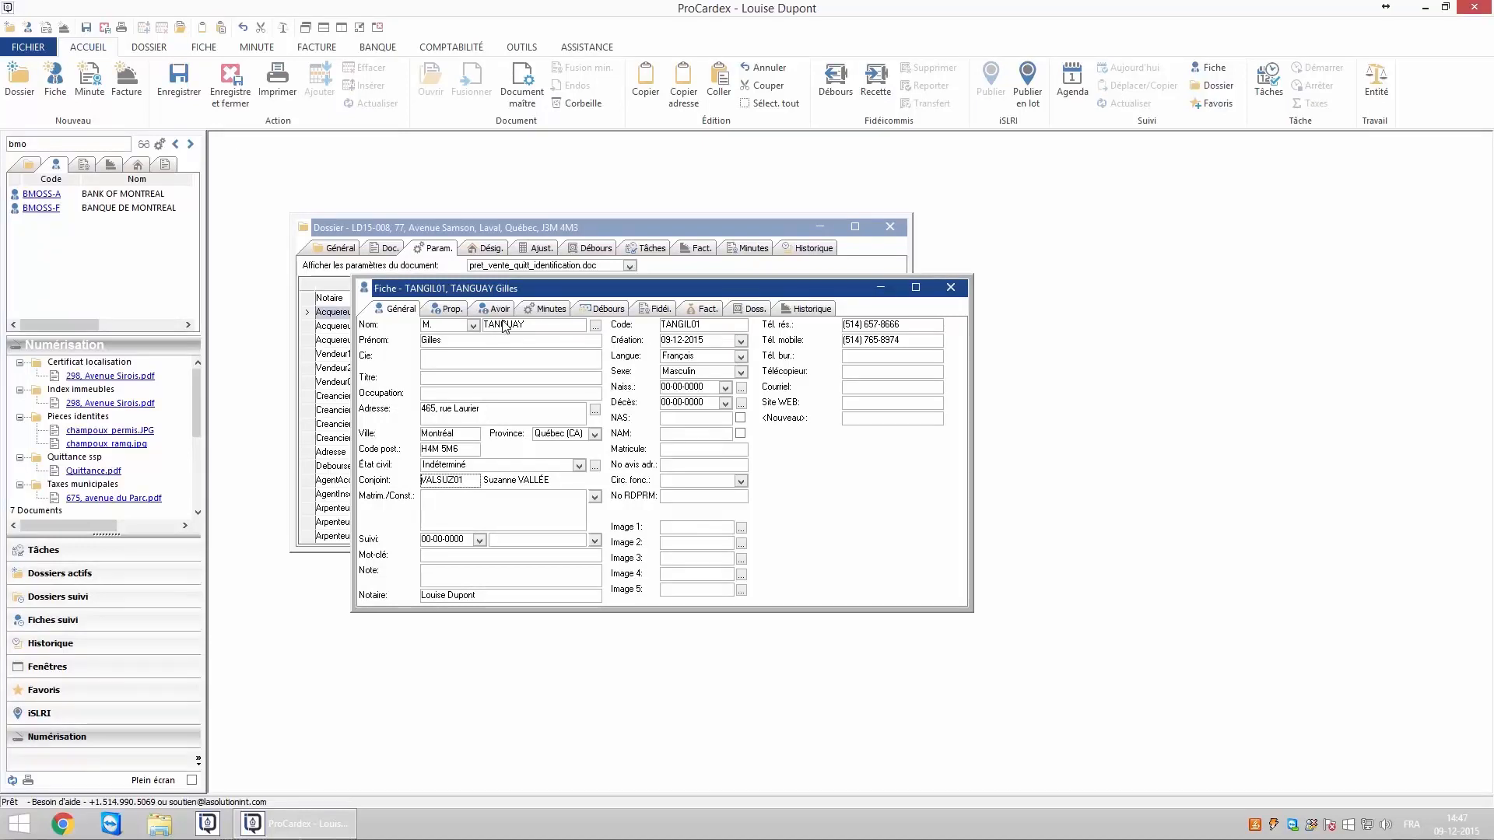
key(Escape)
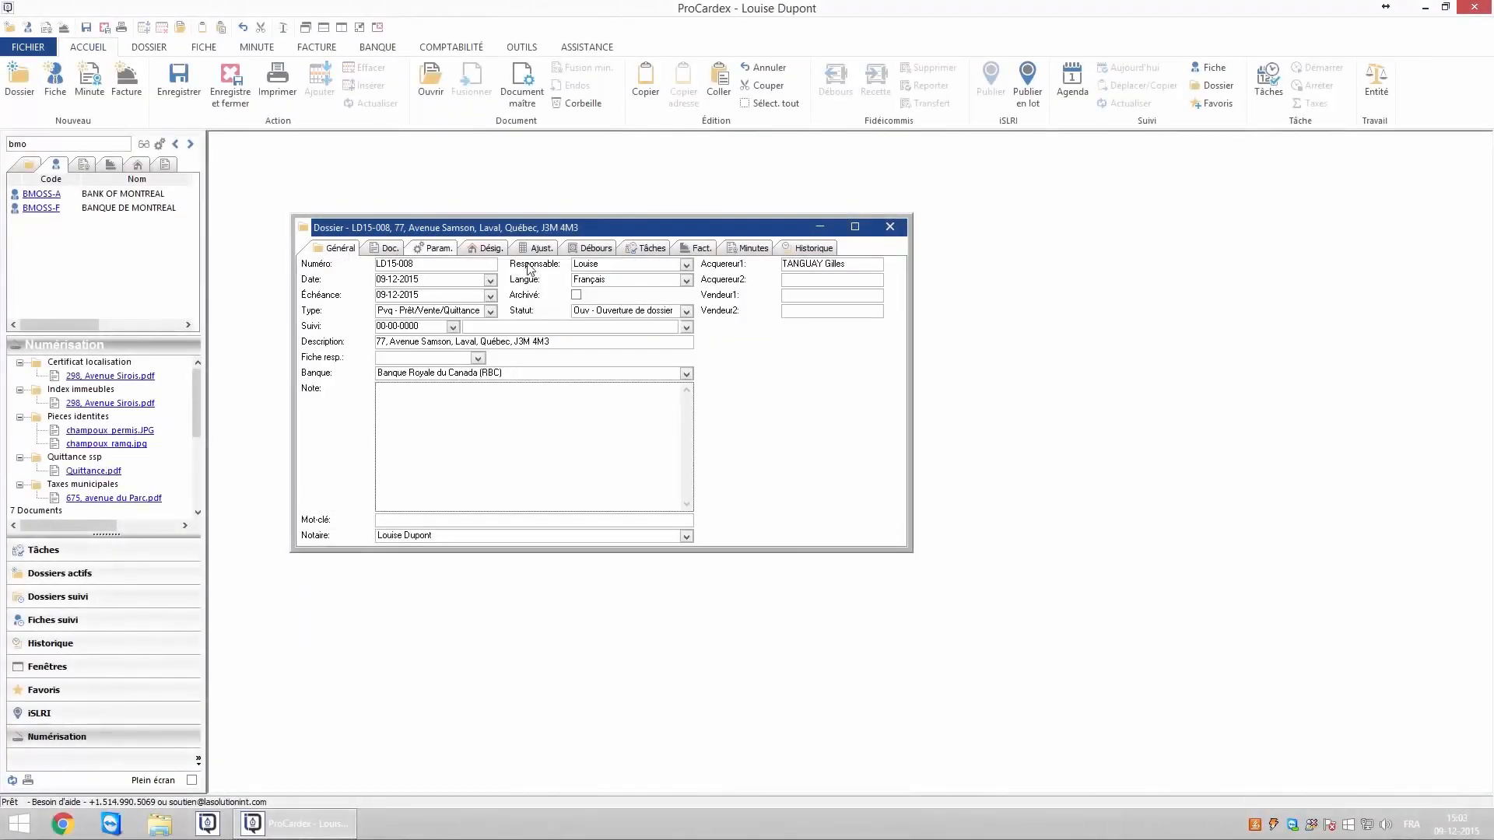
Search the spouse's surname and link her fiche to Acquereur2, then show the Param. grid.
click(860, 267)
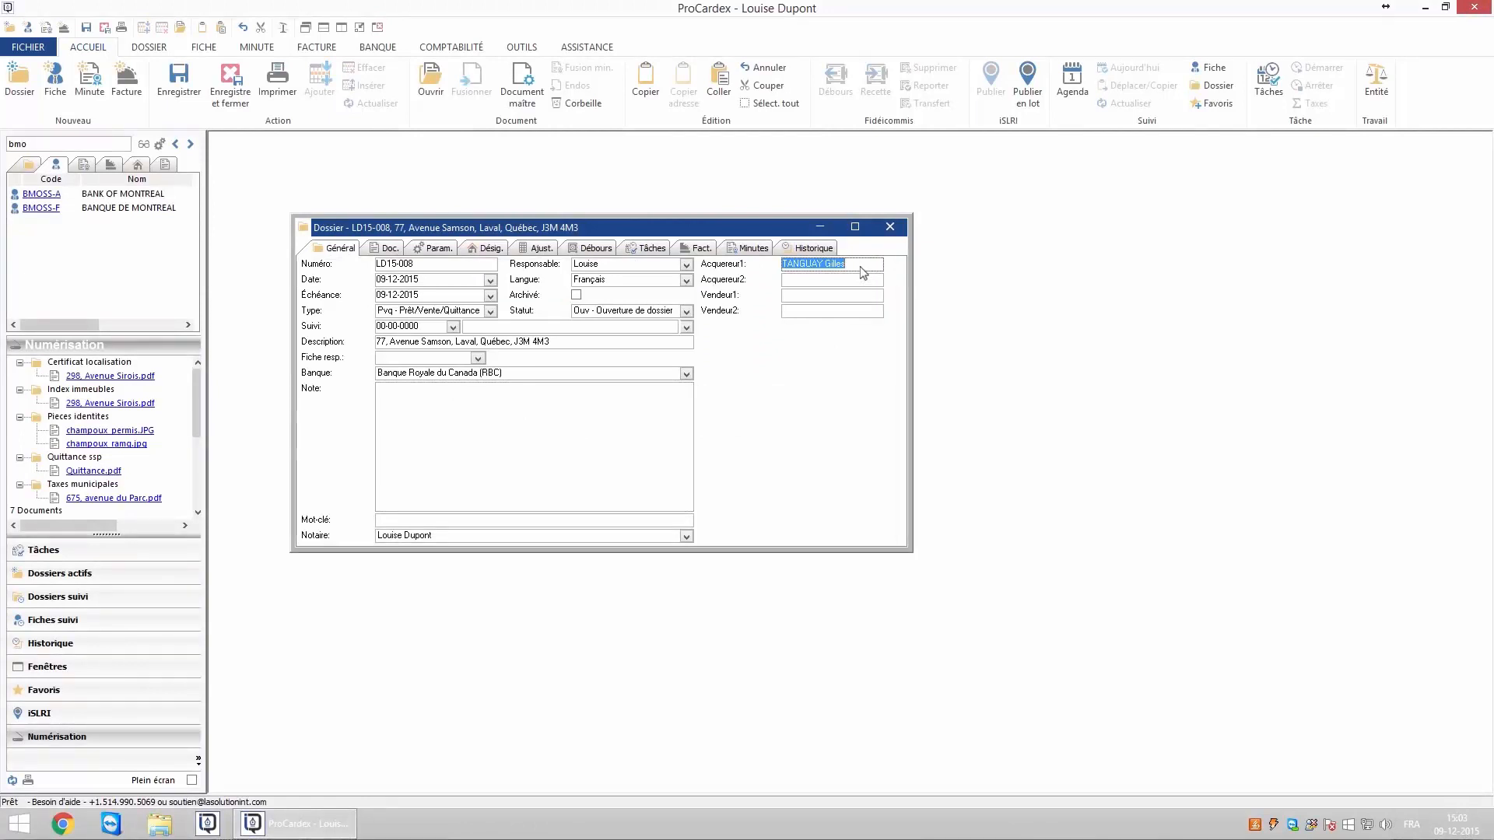
click(38, 145)
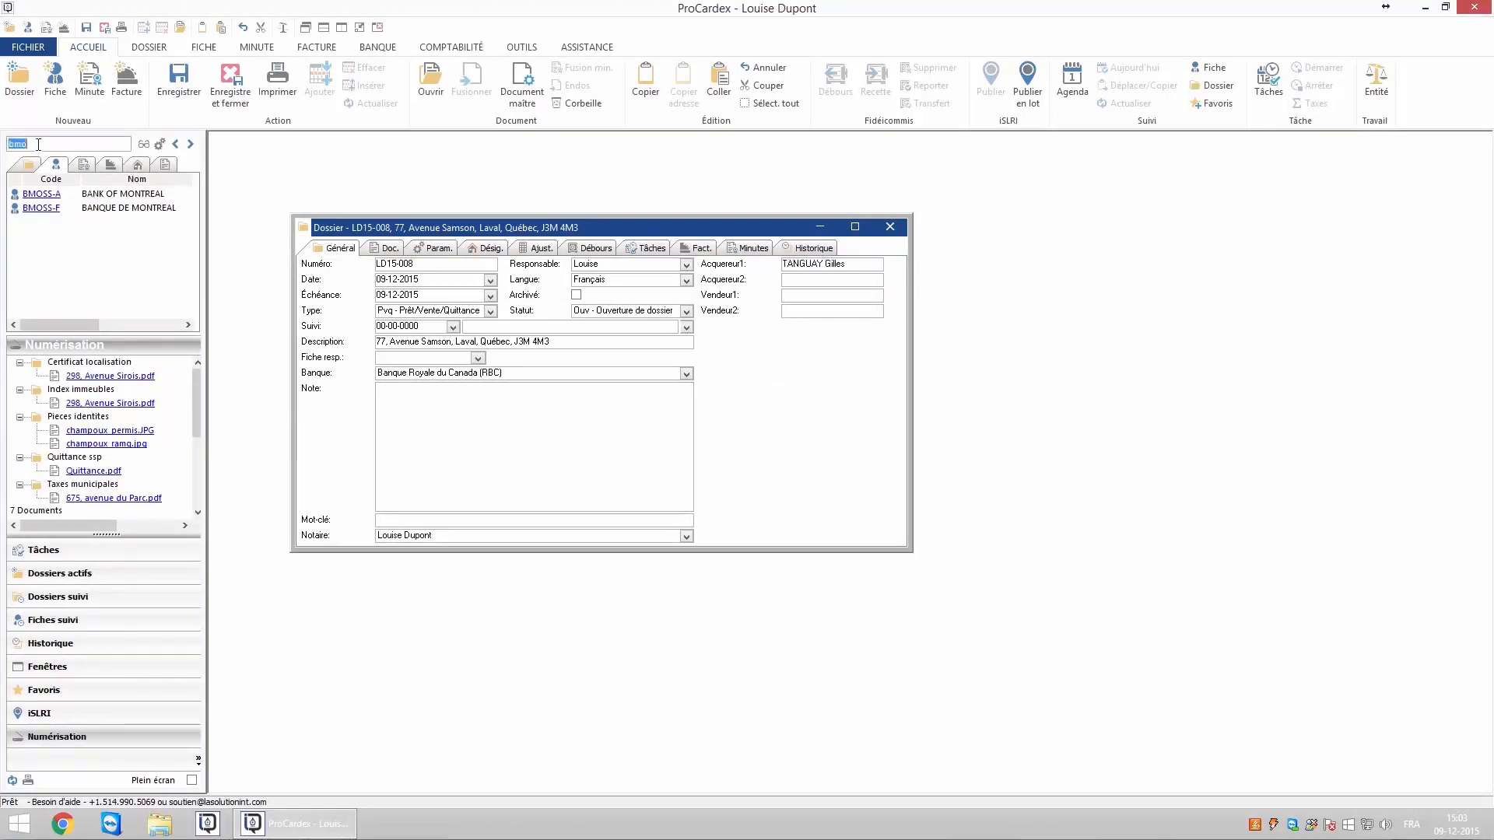
text(vallée)
click(143, 146)
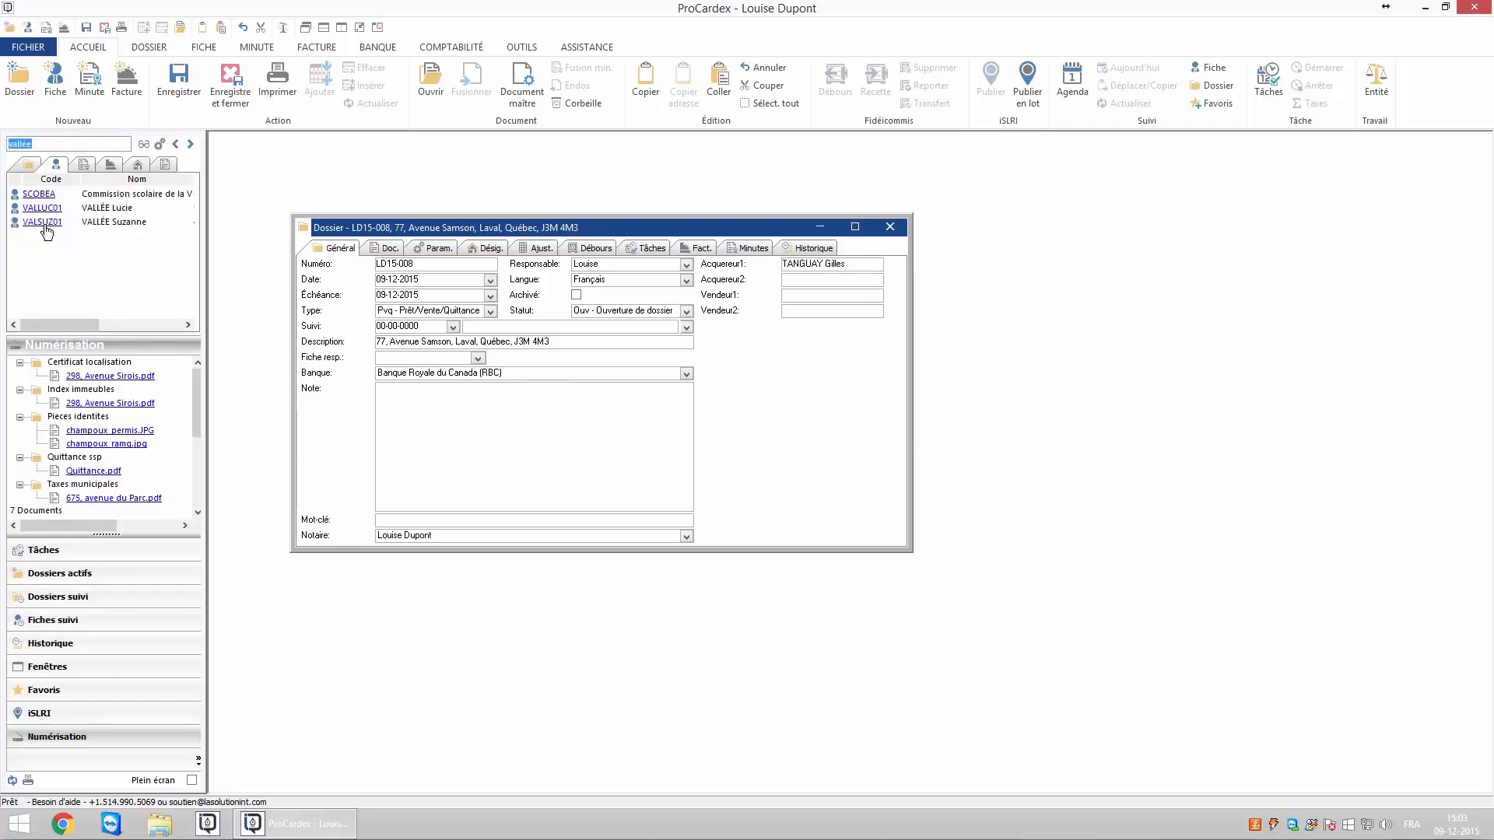
drag(48, 224, 817, 282)
click(429, 251)
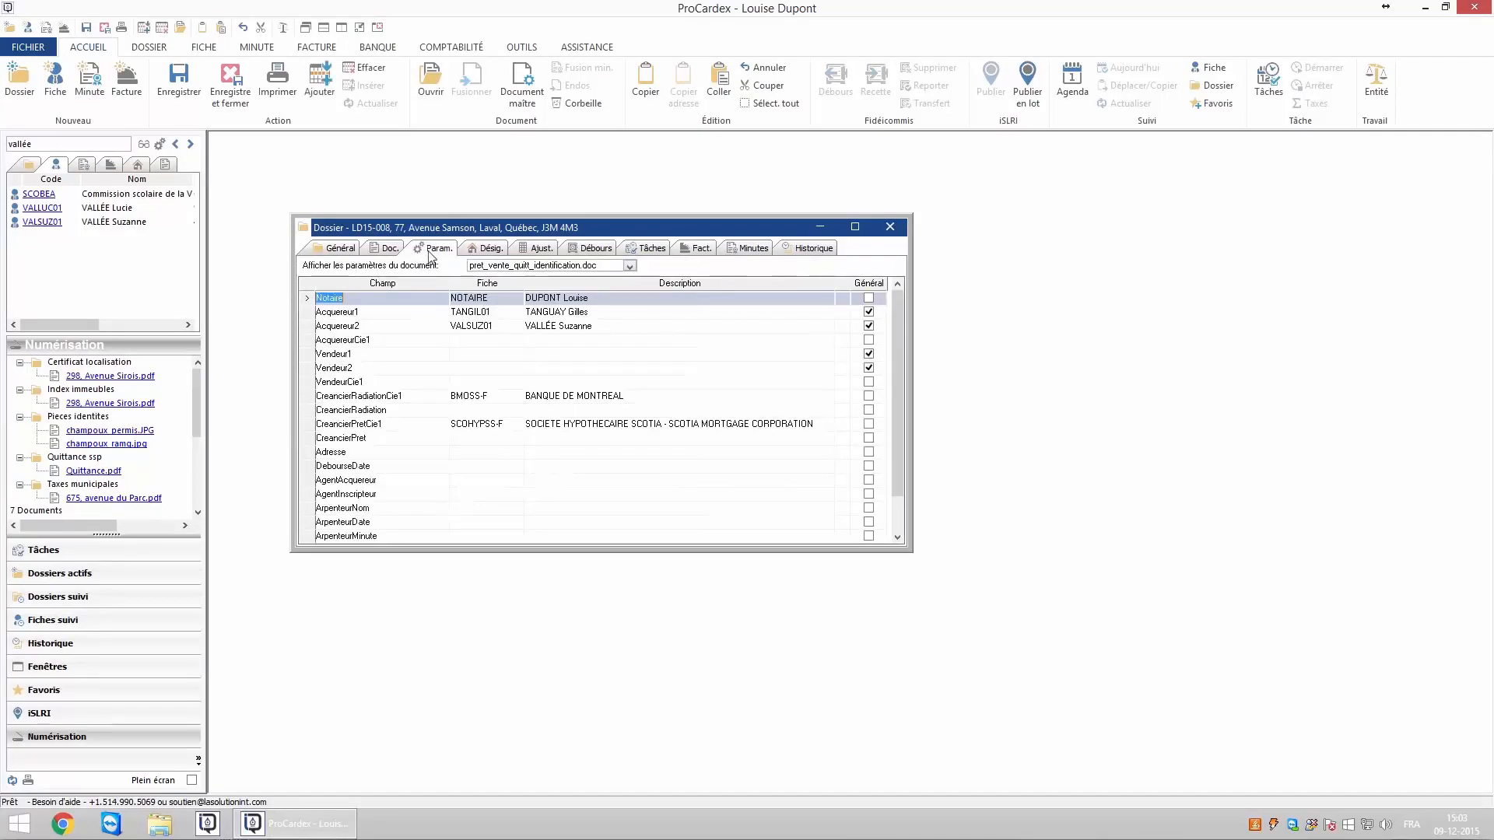
Tick Général for CreancierRadiationCie1 and CreancierPretCie1 and verify they appear on the Général page.
click(868, 395)
click(868, 424)
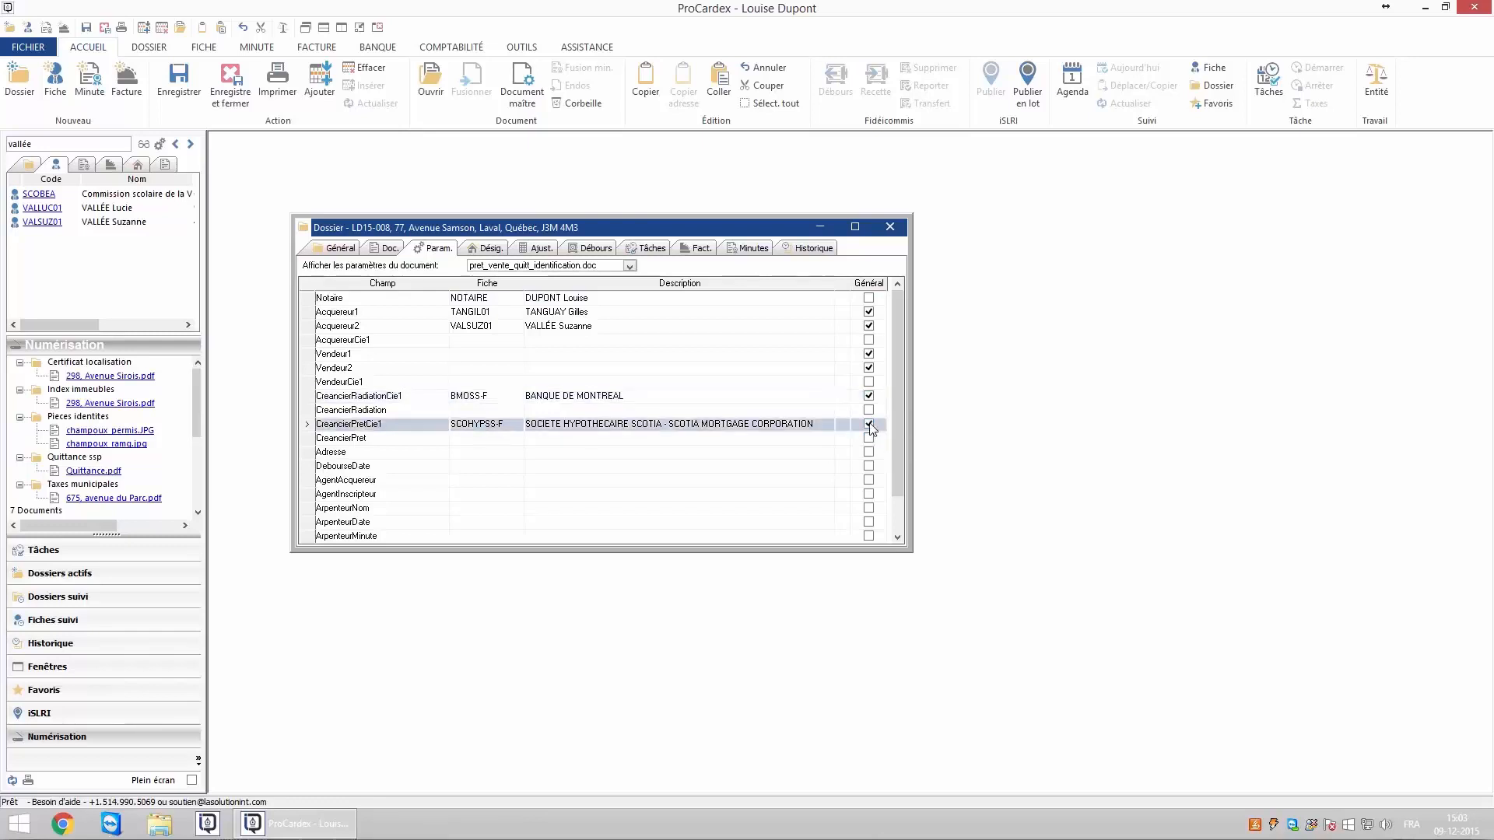
click(338, 249)
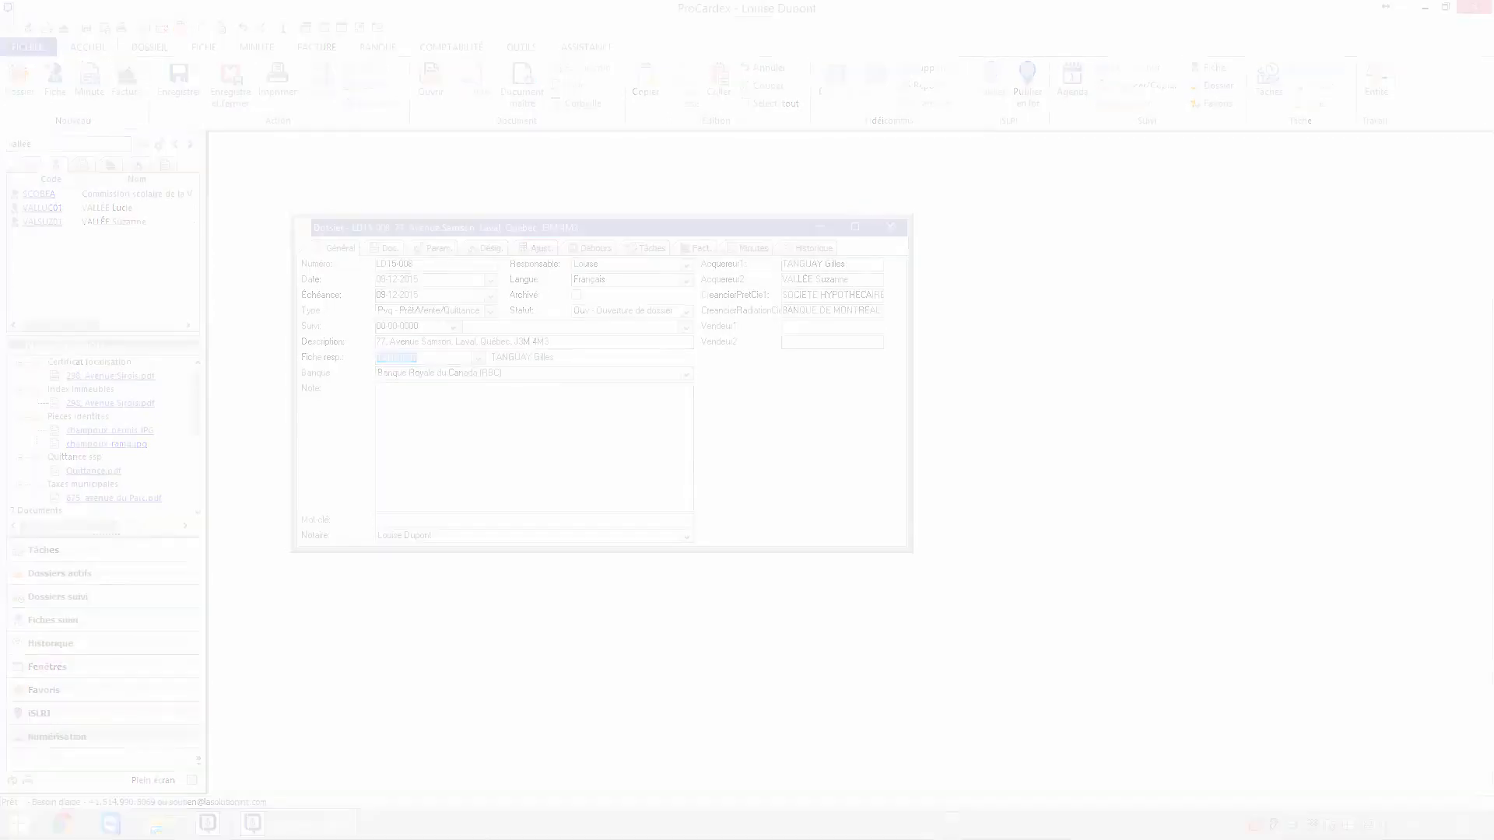
click(440, 248)
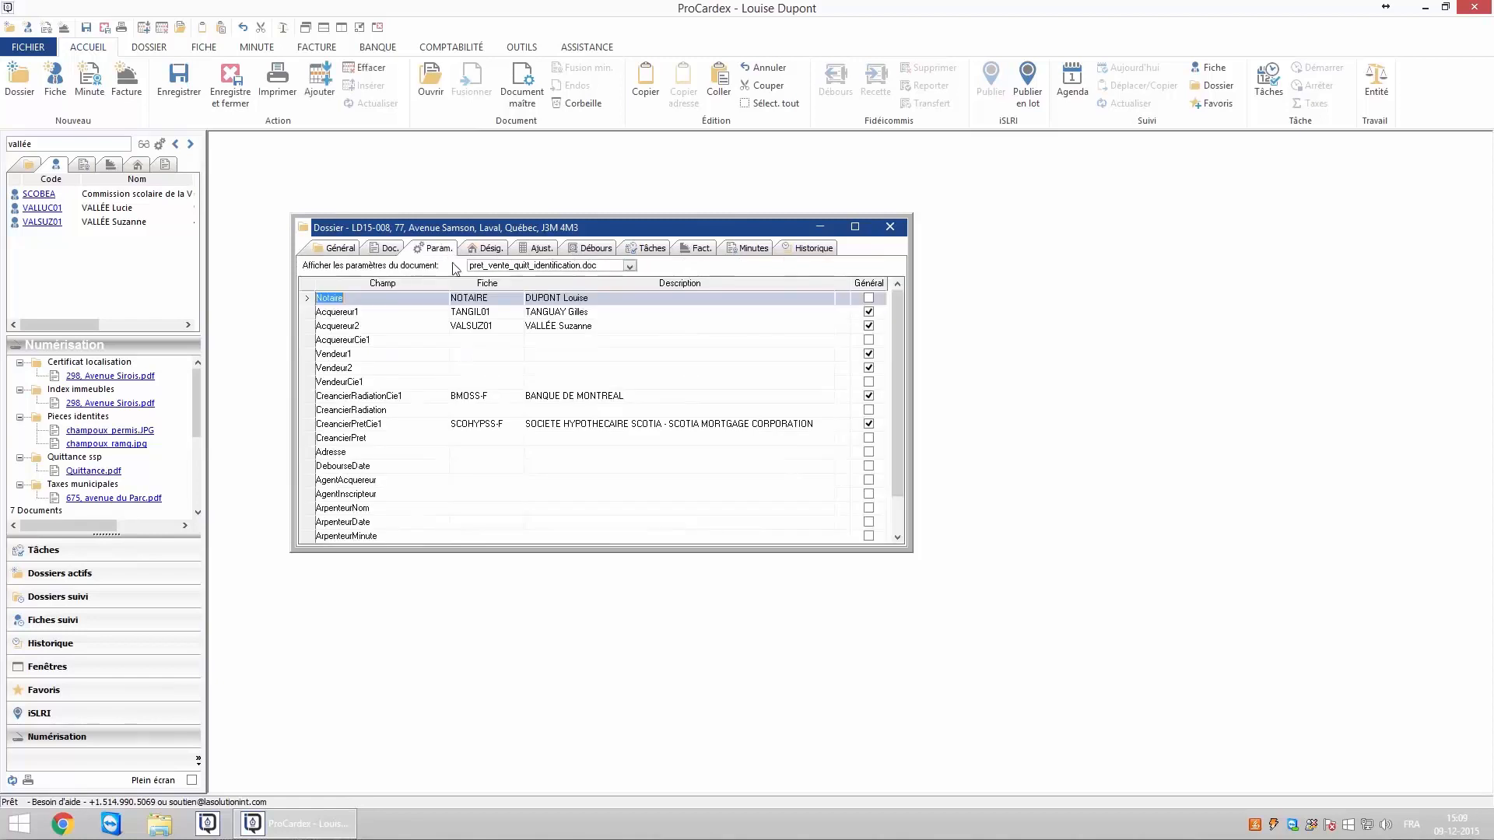
click(470, 313)
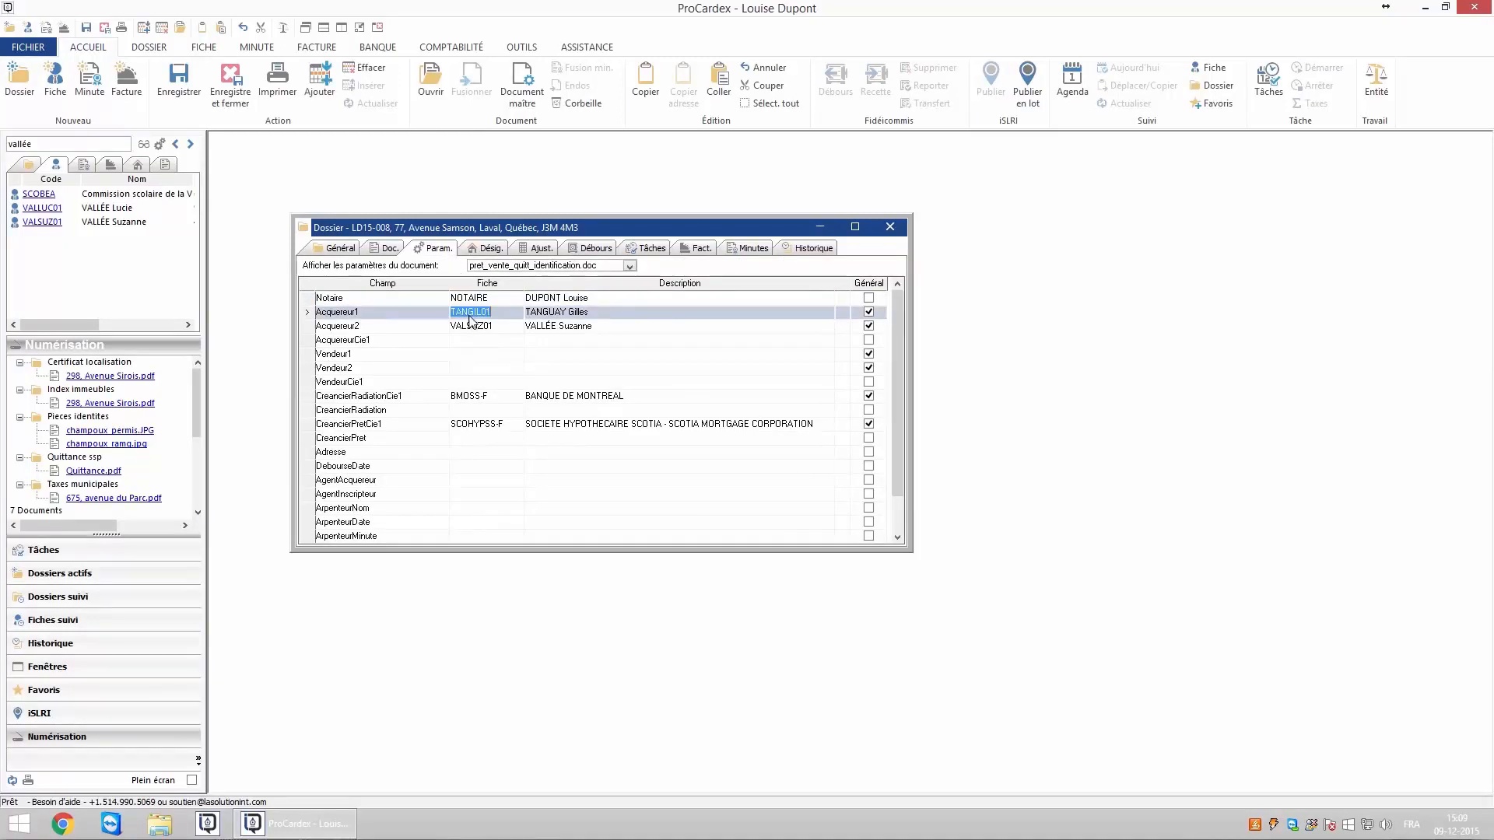
On the Général page, drag the searched contact onto Fiche resp.
click(338, 251)
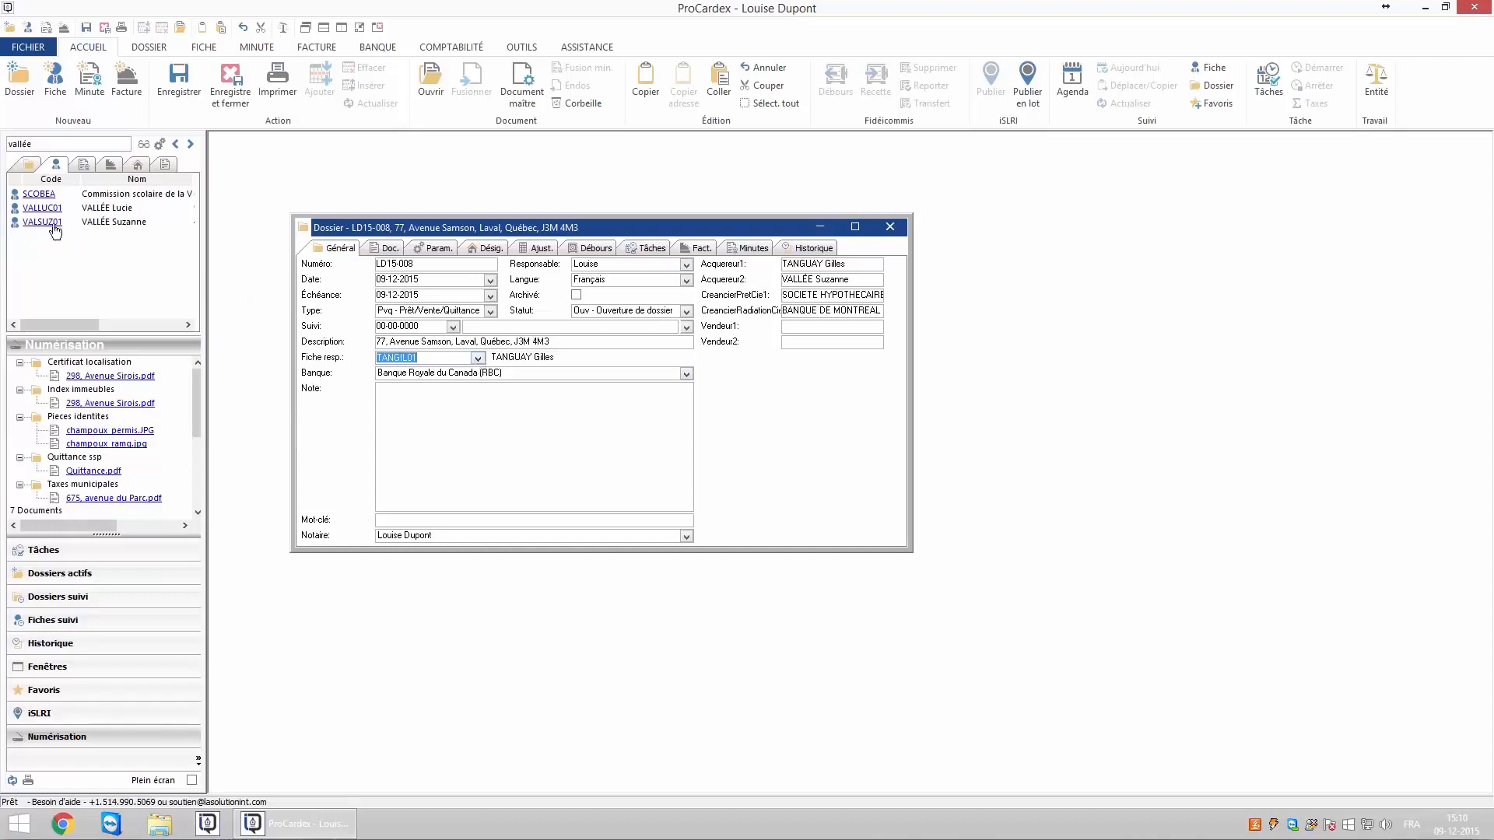
drag(50, 217, 416, 363)
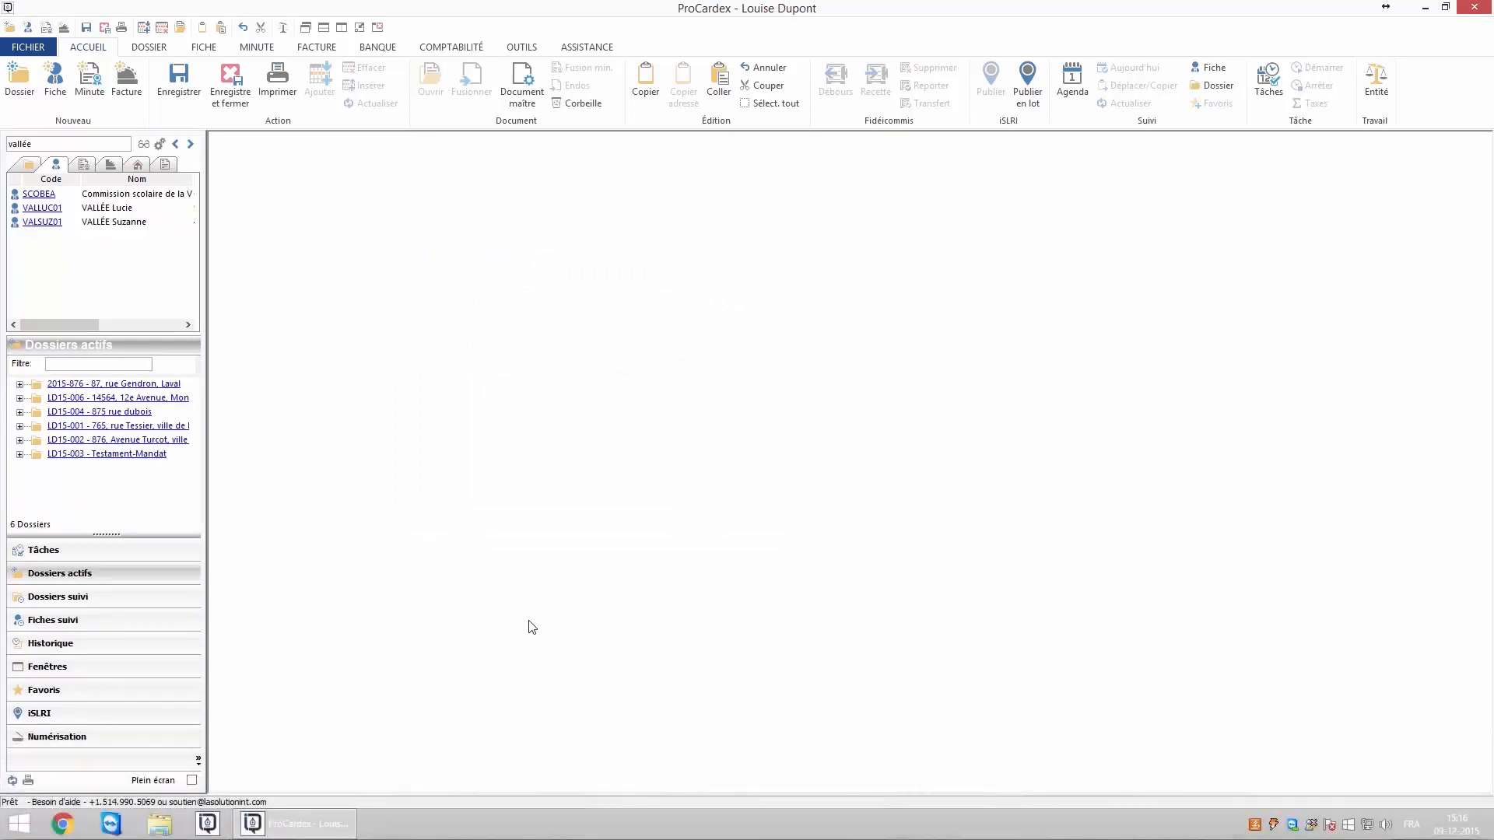
Try a two-name search and 'banque+rbc', then search the spouse's surname and open her fiche.
double_click(20, 144)
text(alarie;dupere)
drag(67, 144, 3, 143)
text(banqu)
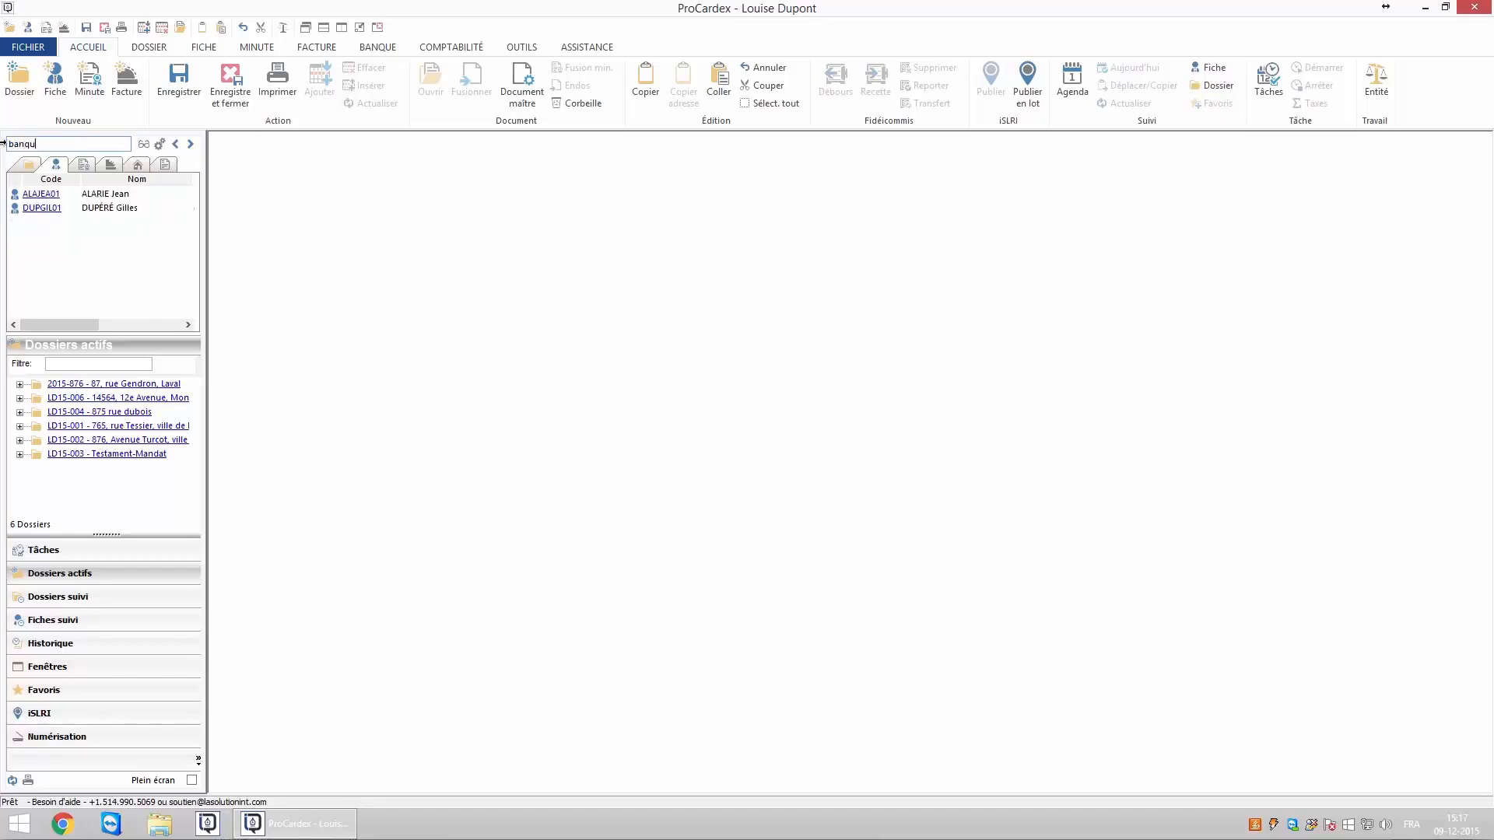
text(e+rbc)
key(ctrl+a)
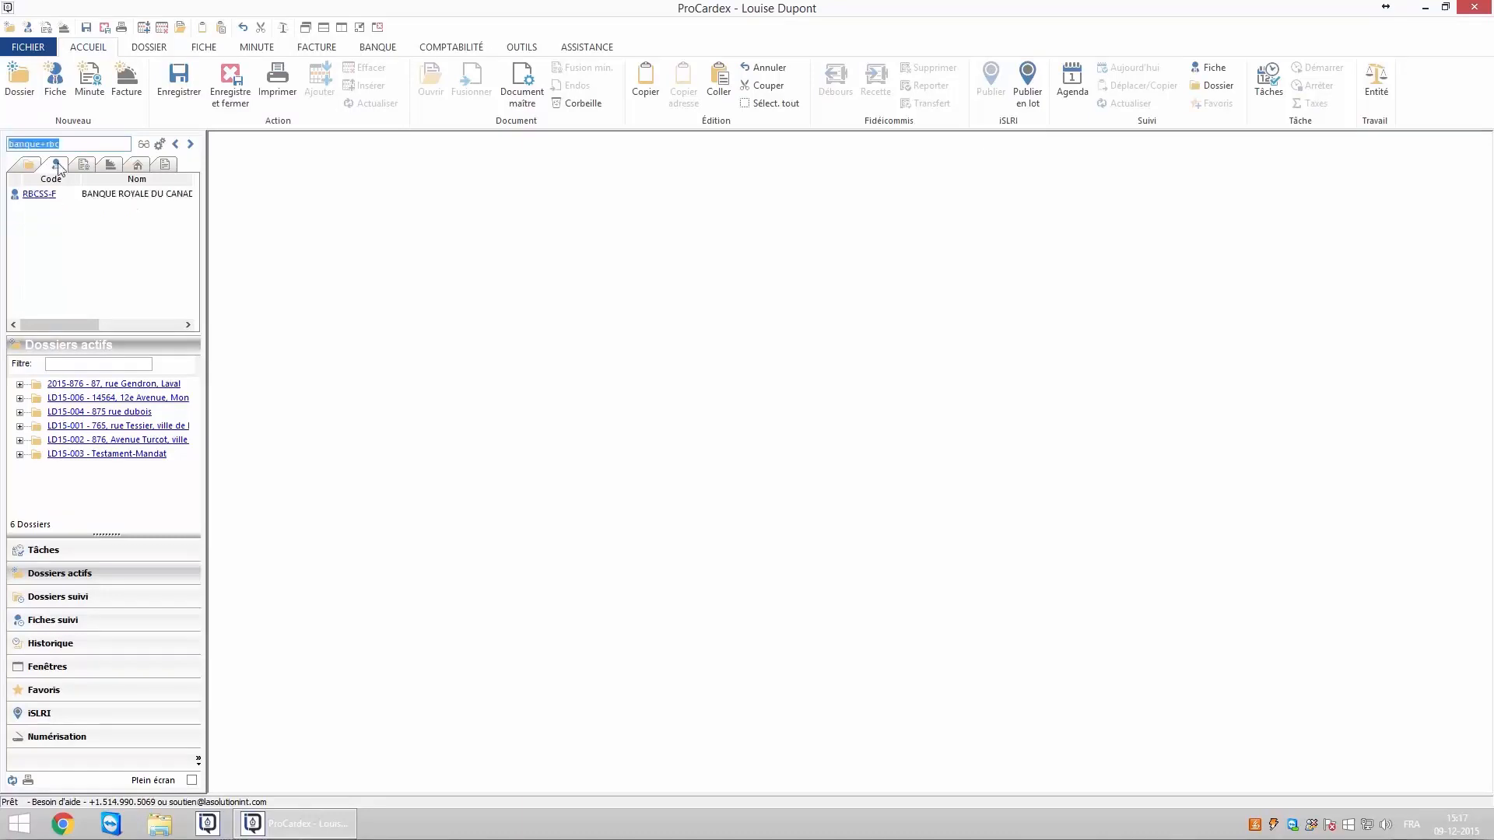
text(vallée)
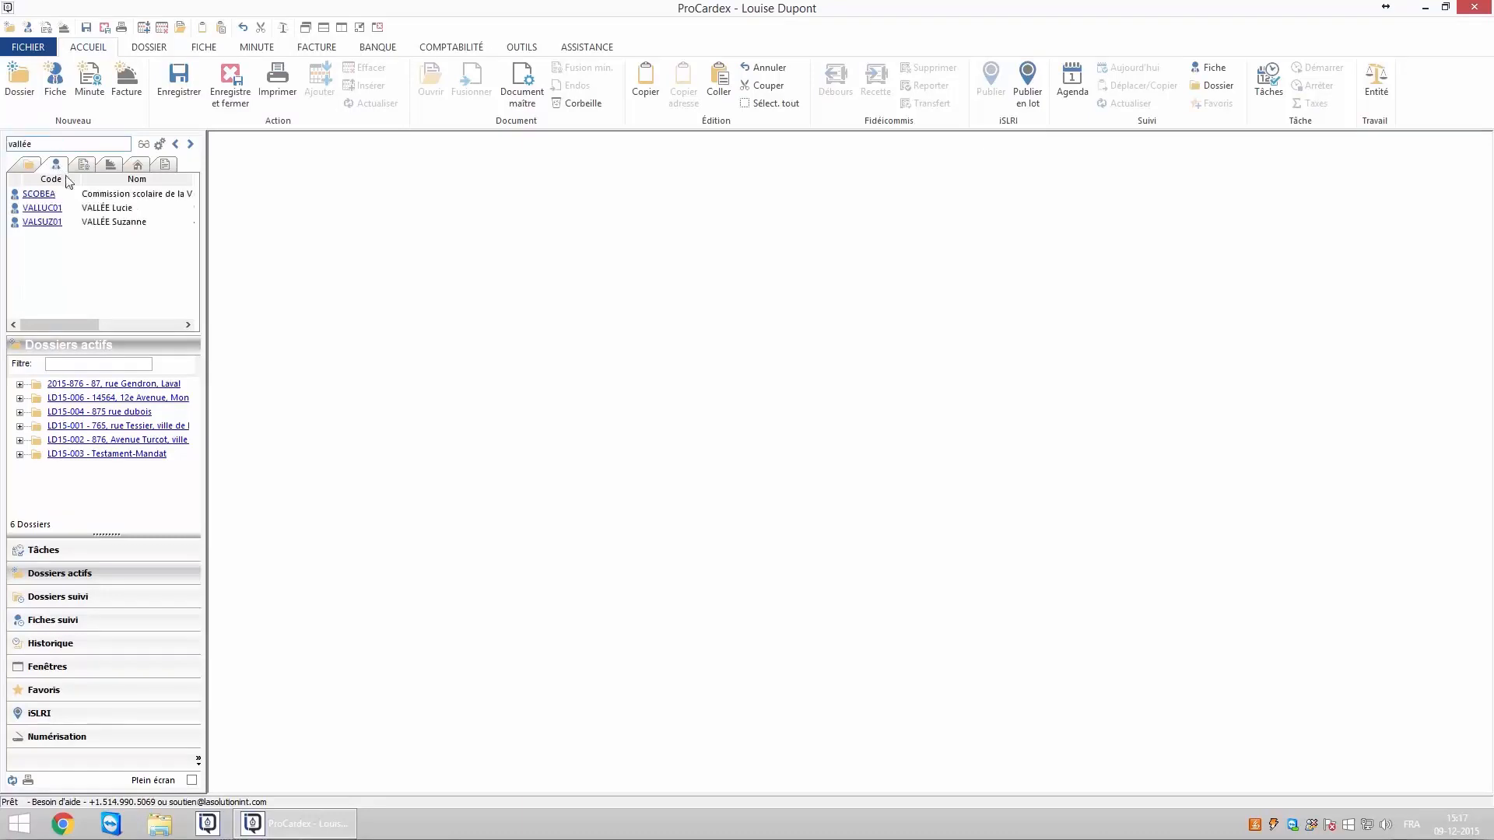
click(54, 223)
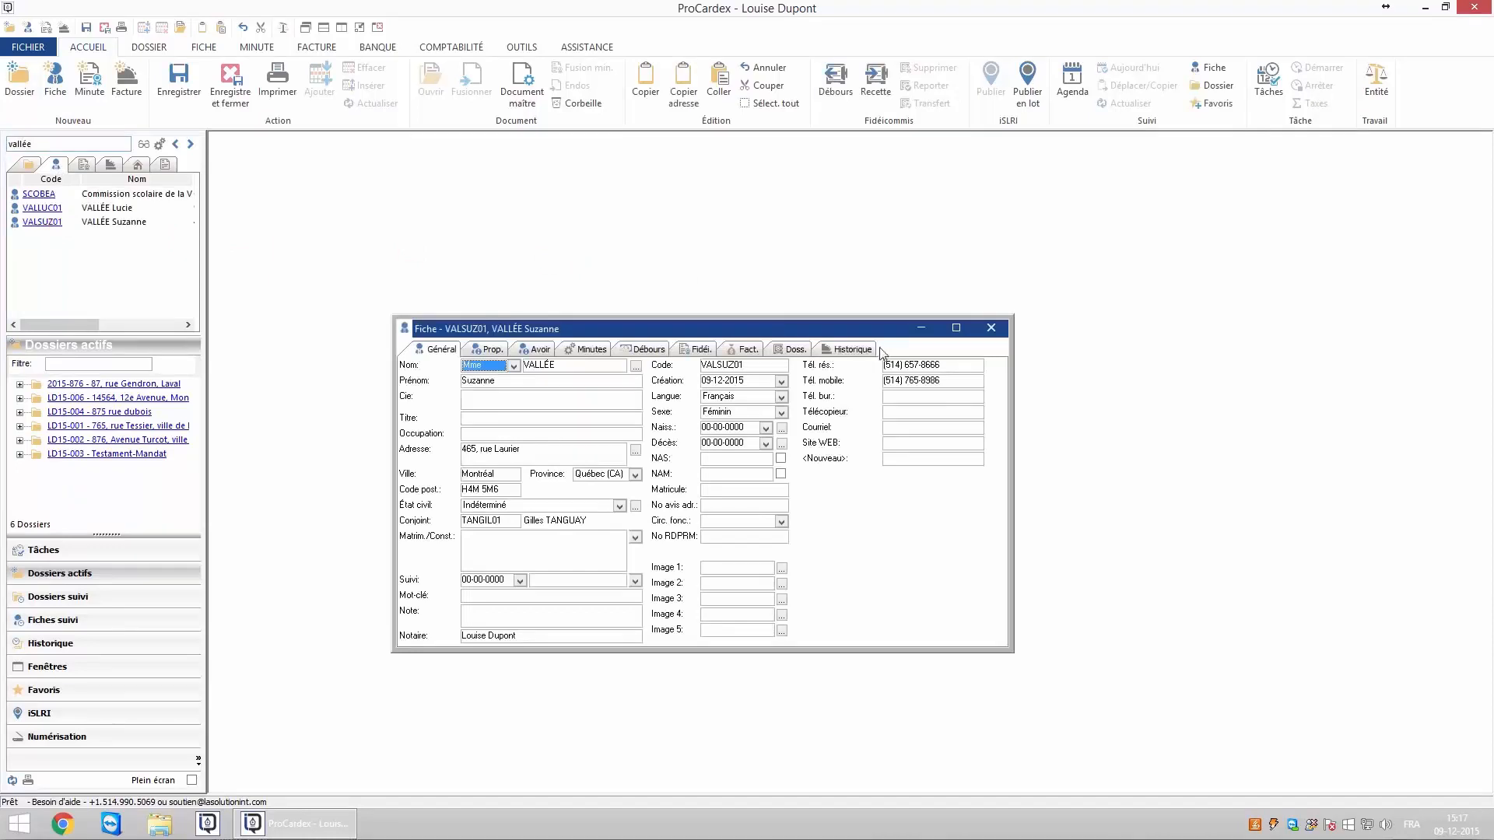
Verify LD15-008 appears in the spouse's linked dossiers, open it, then close the dossier and card windows.
click(794, 350)
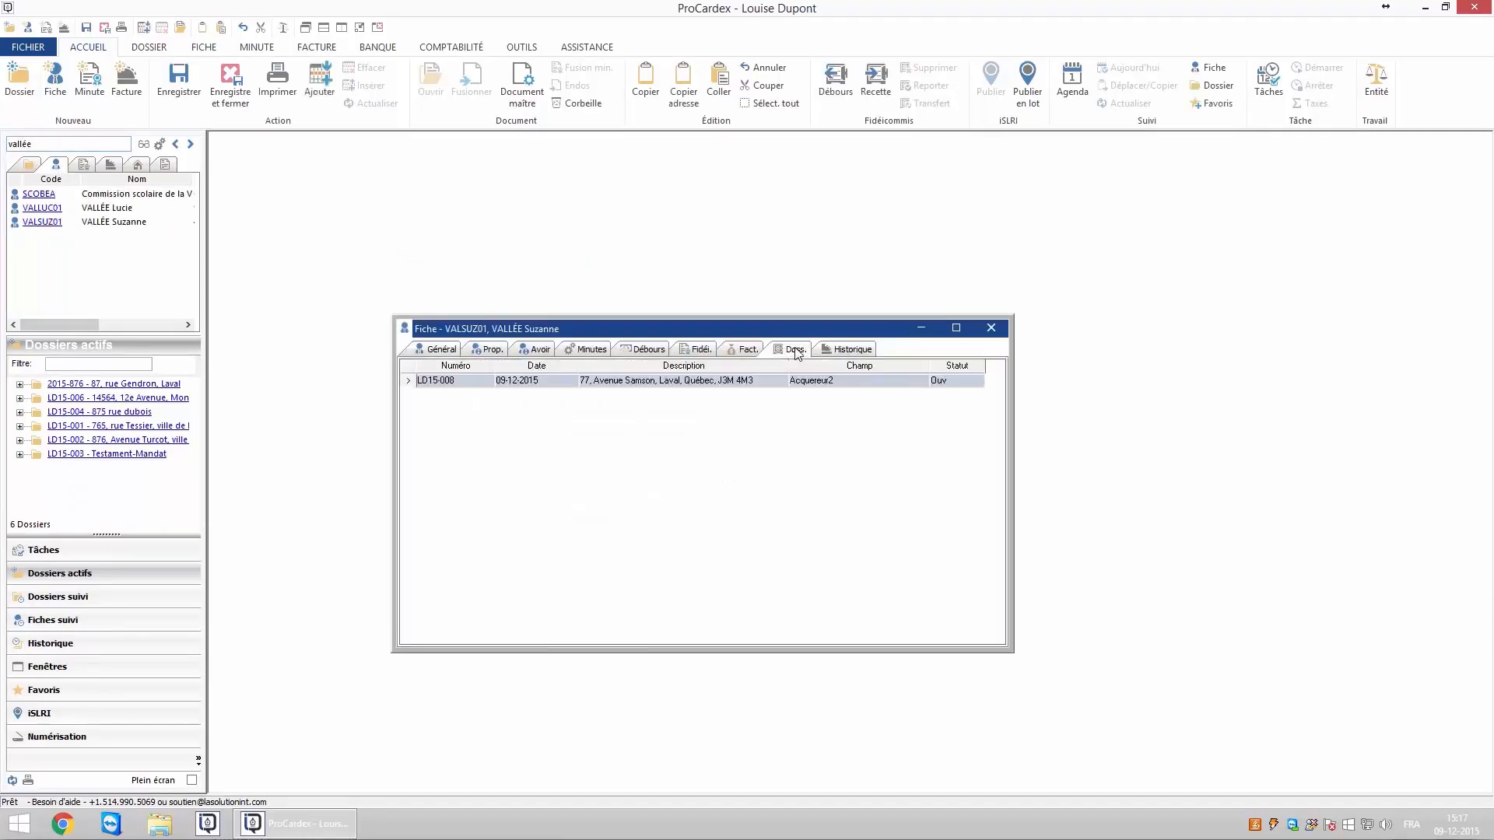
double_click(471, 381)
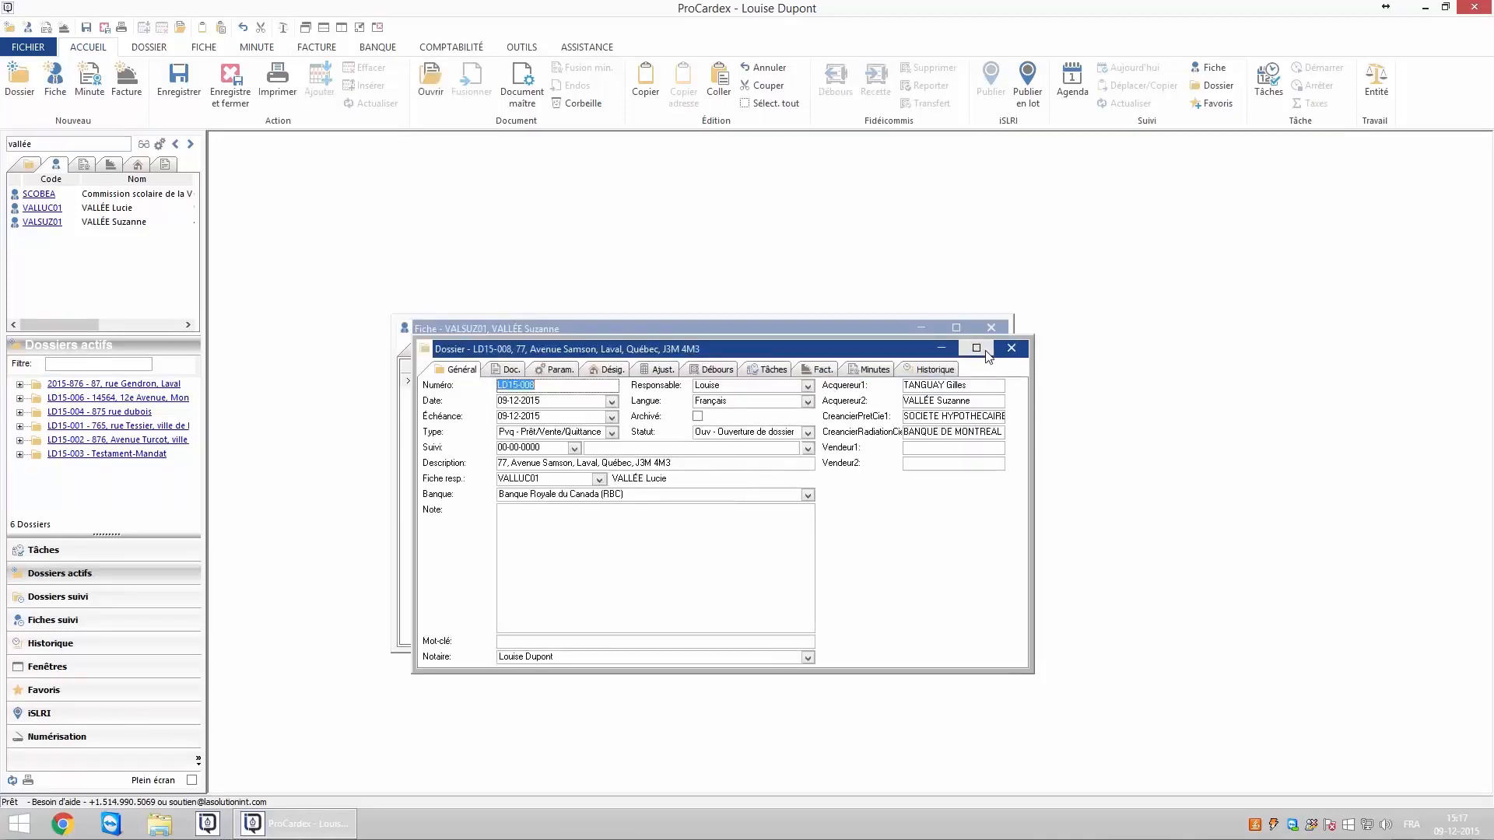
click(1010, 348)
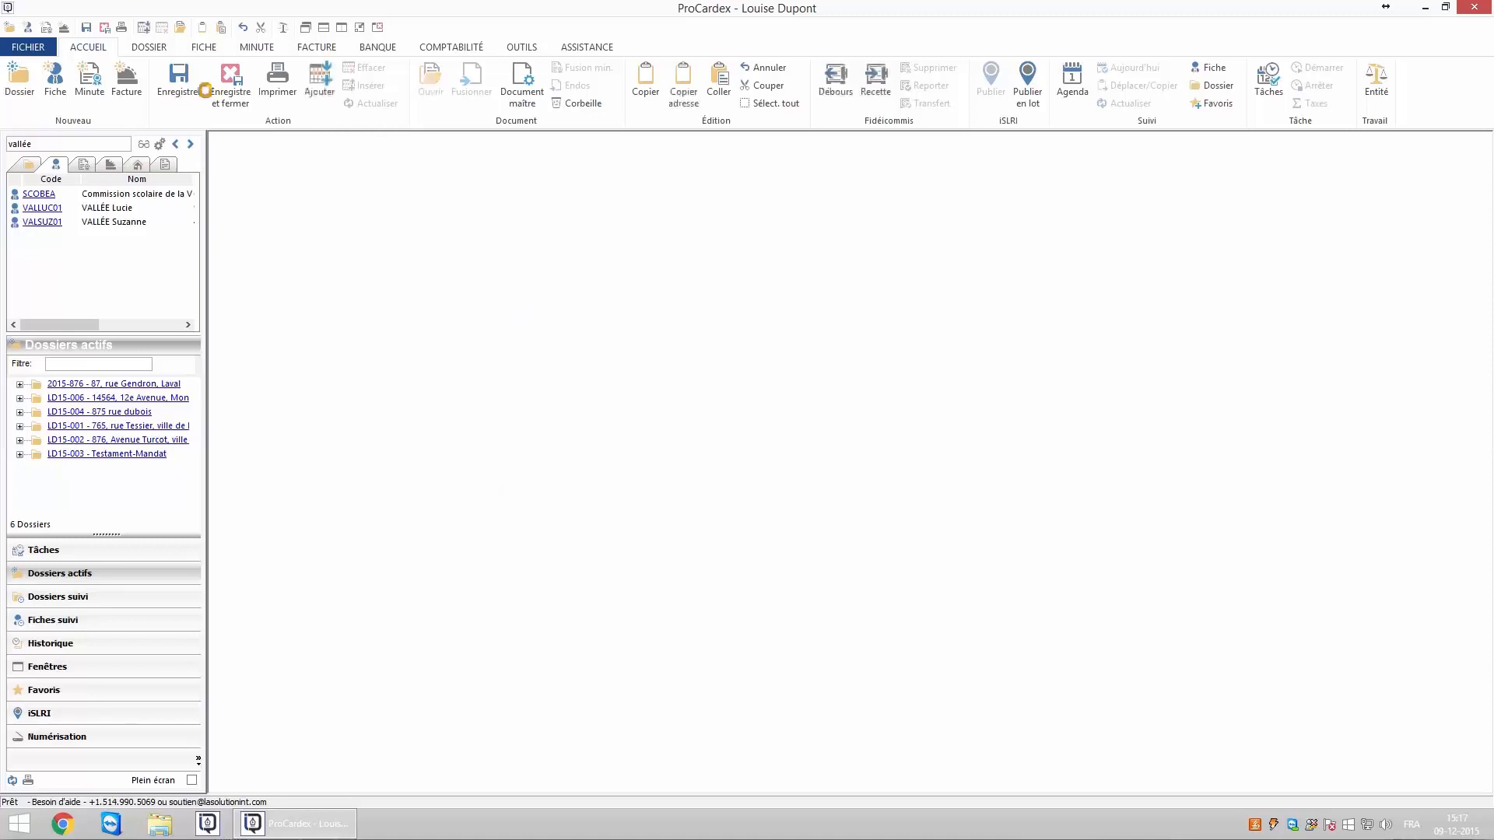
Search dossiers by the spouse's surname, then filter active dossiers with 'tessier'.
click(29, 164)
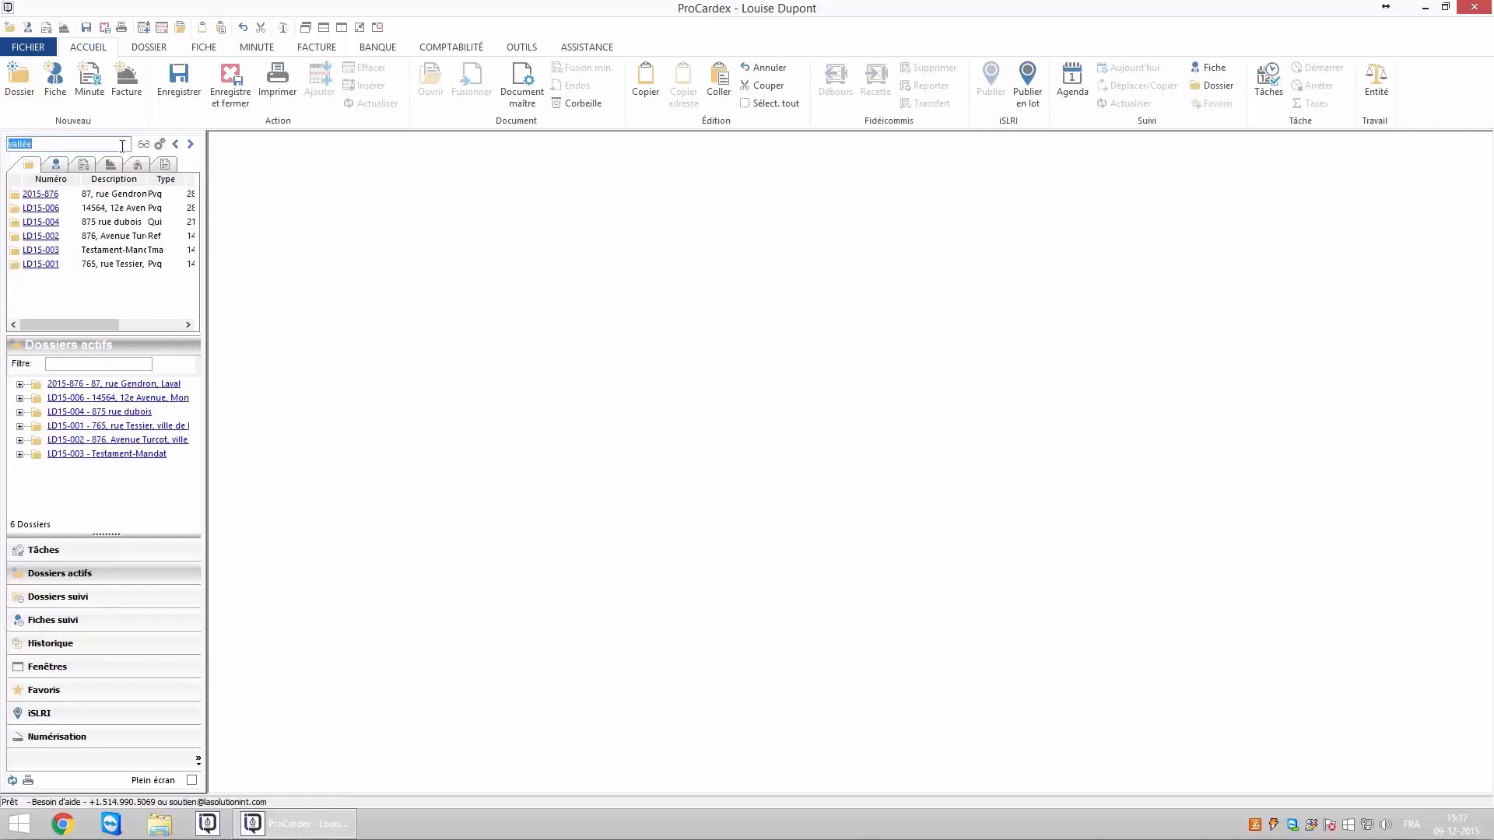
click(144, 144)
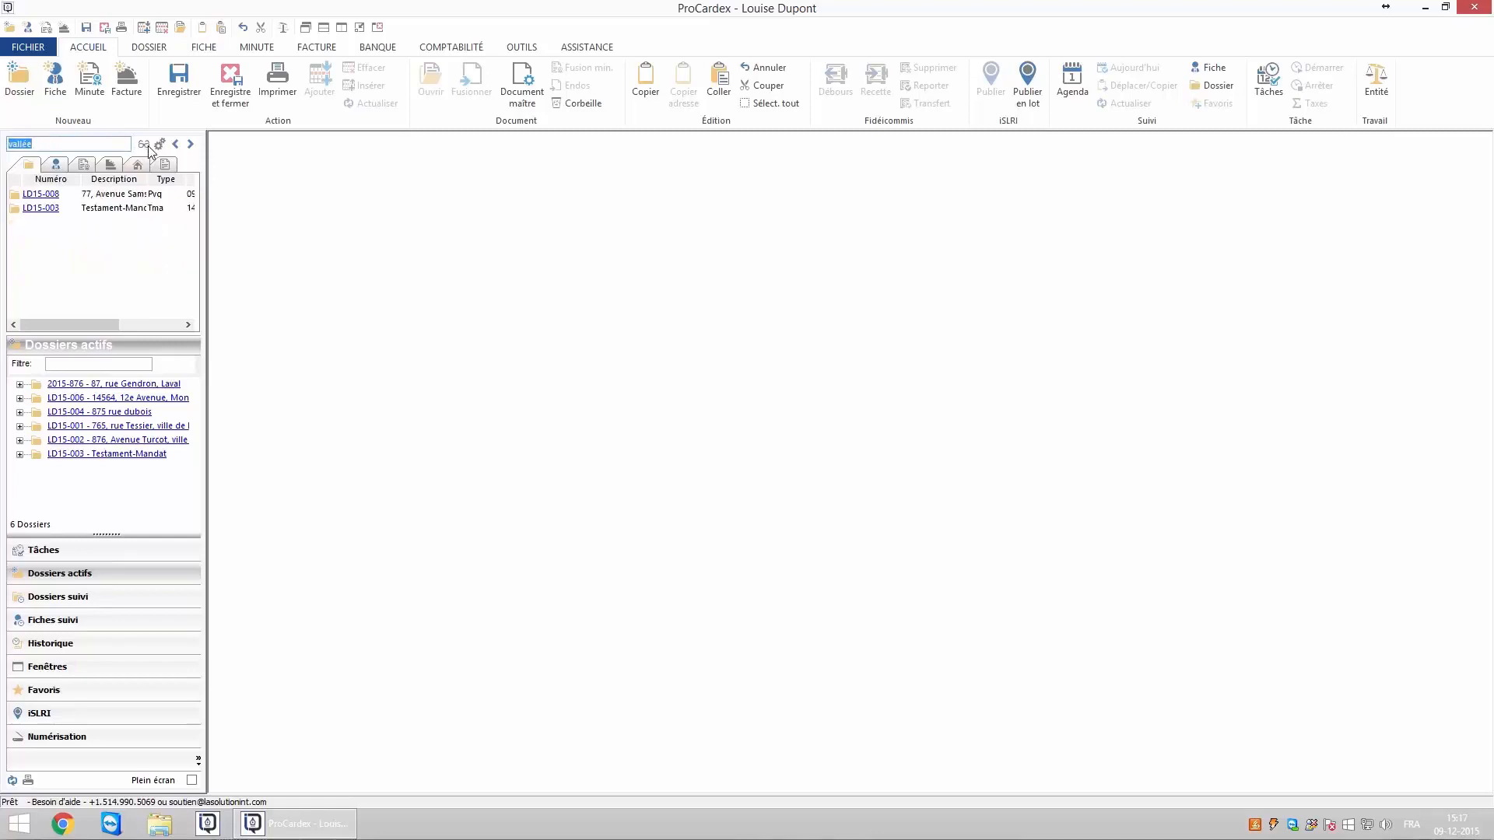
click(73, 364)
text(tessier)
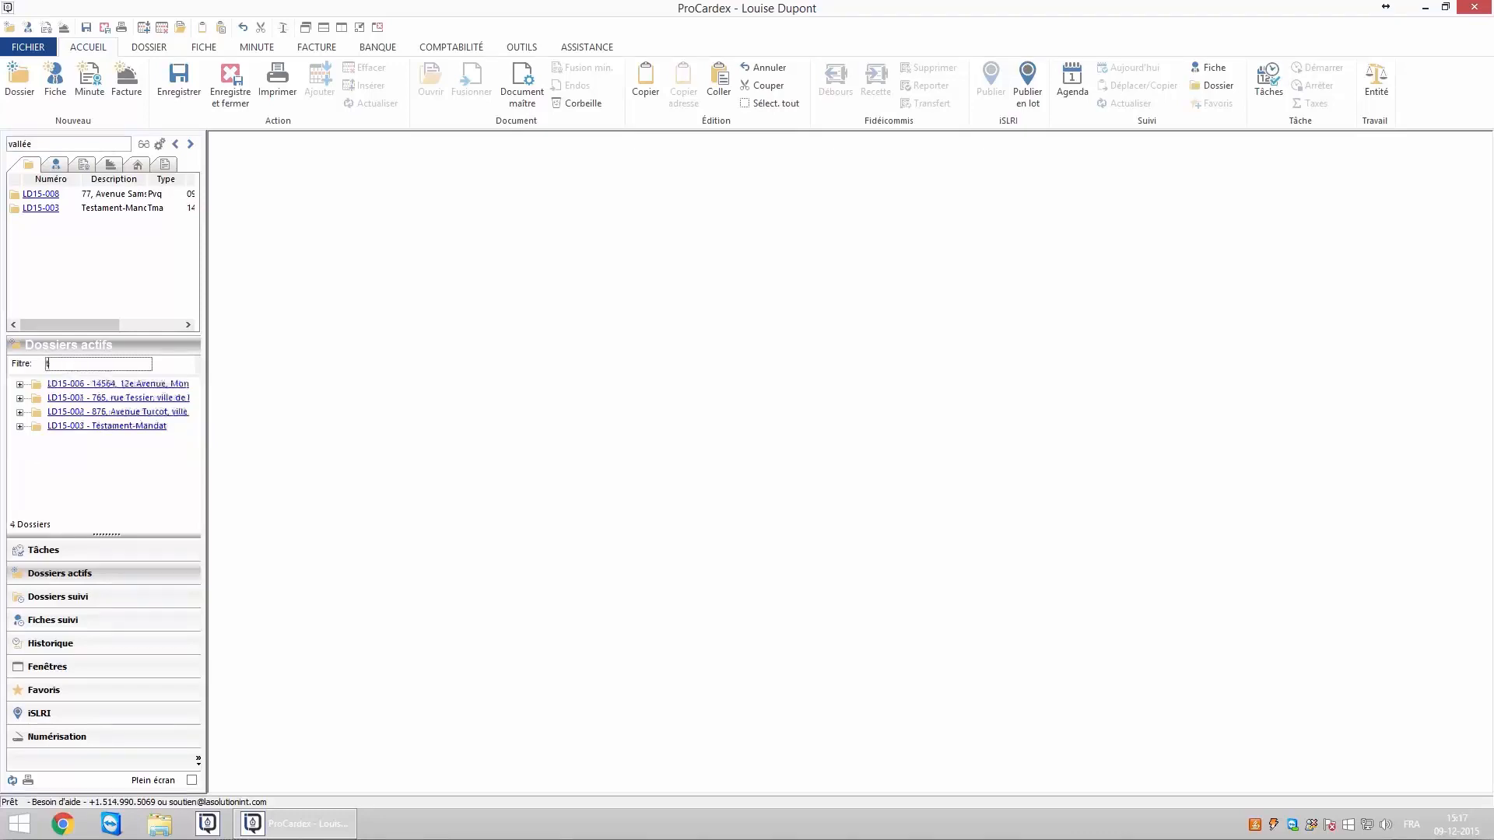